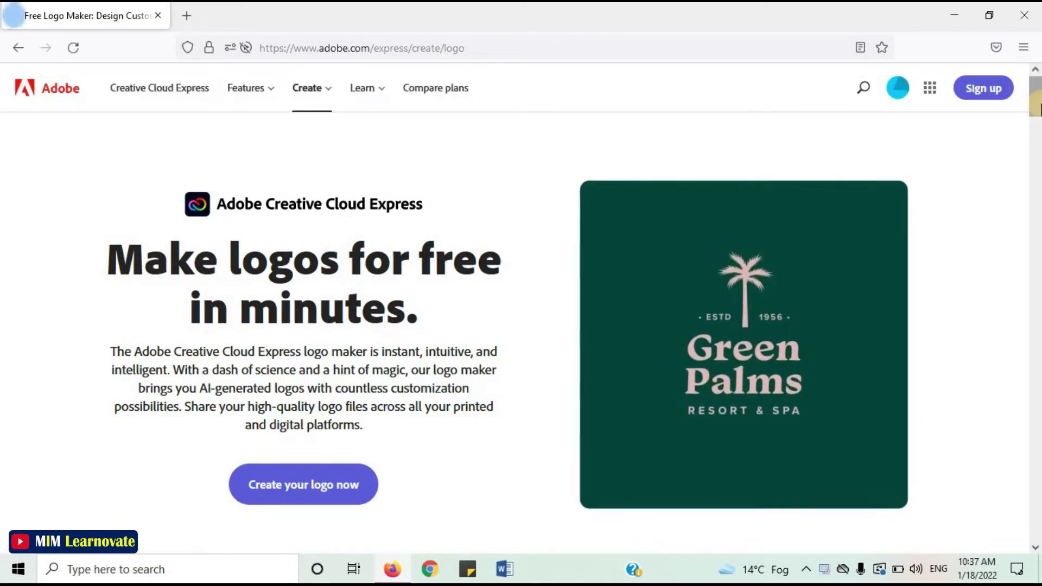
# Launch the Logo Maker with 'Create your logo now' on the Adobe Express logo page.
pyautogui.moveTo(1038, 105)
pyautogui.mouseDown()
pyautogui.moveTo(1037, 519)
pyautogui.moveTo(1036, 97)
pyautogui.mouseUp()
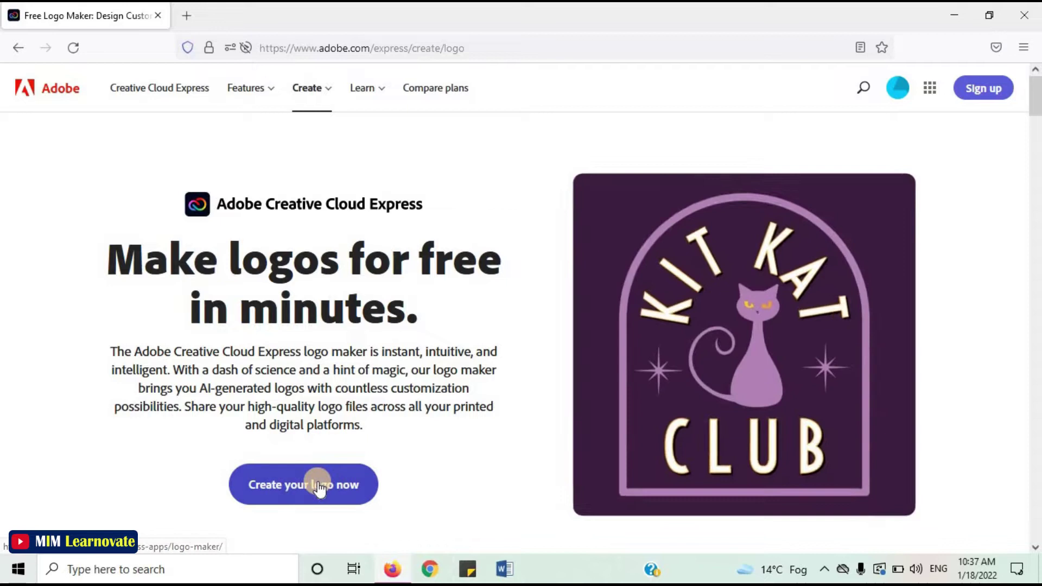
pyautogui.click(319, 486)
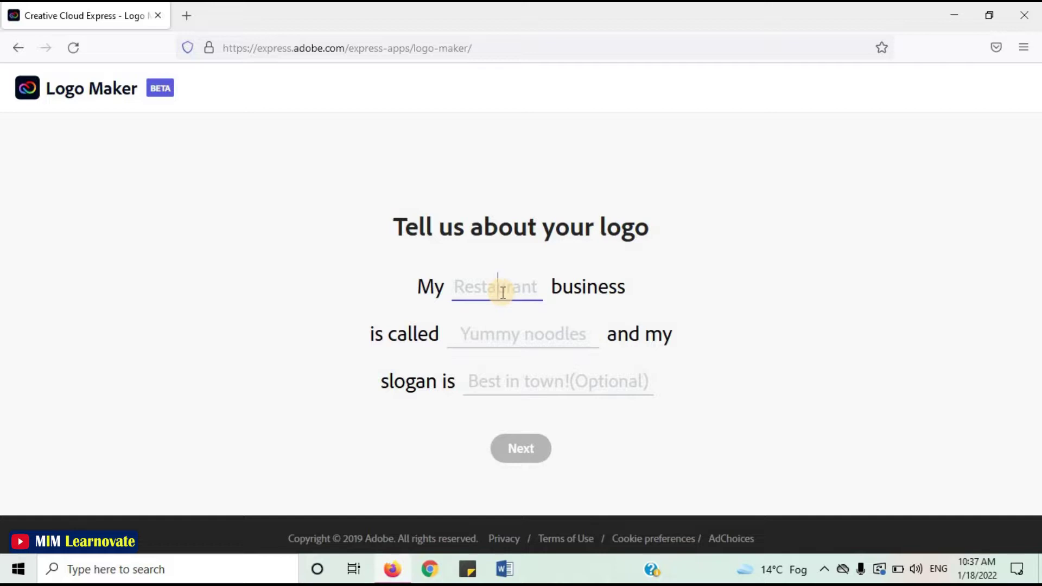
# Describe the logo as an Education business named 'mim learnovate' with slogan 'free learning'.
pyautogui.write('Ed')
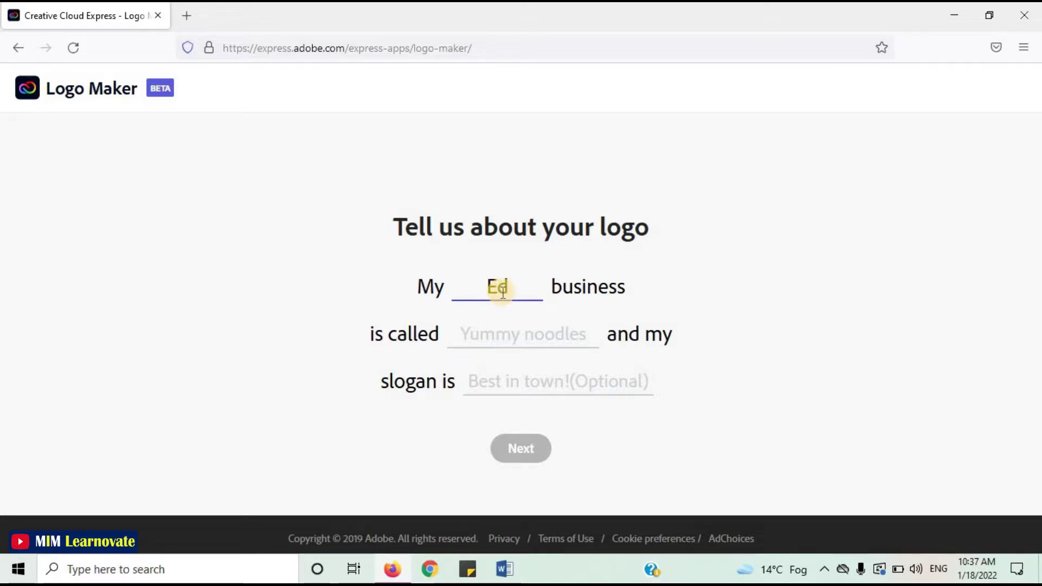
pyautogui.write('ucation')
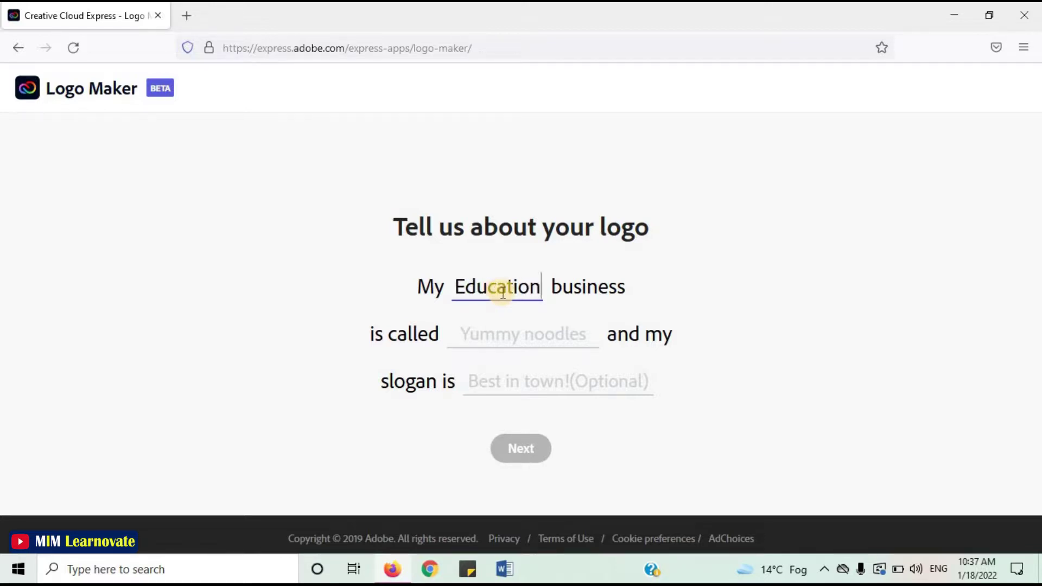
pyautogui.click(509, 332)
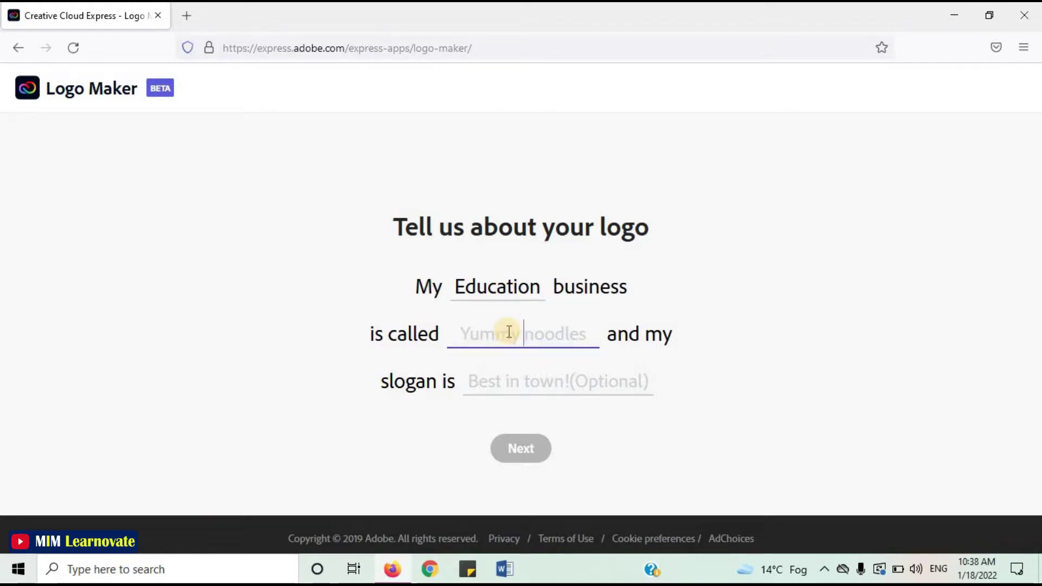
pyautogui.write('MIM')
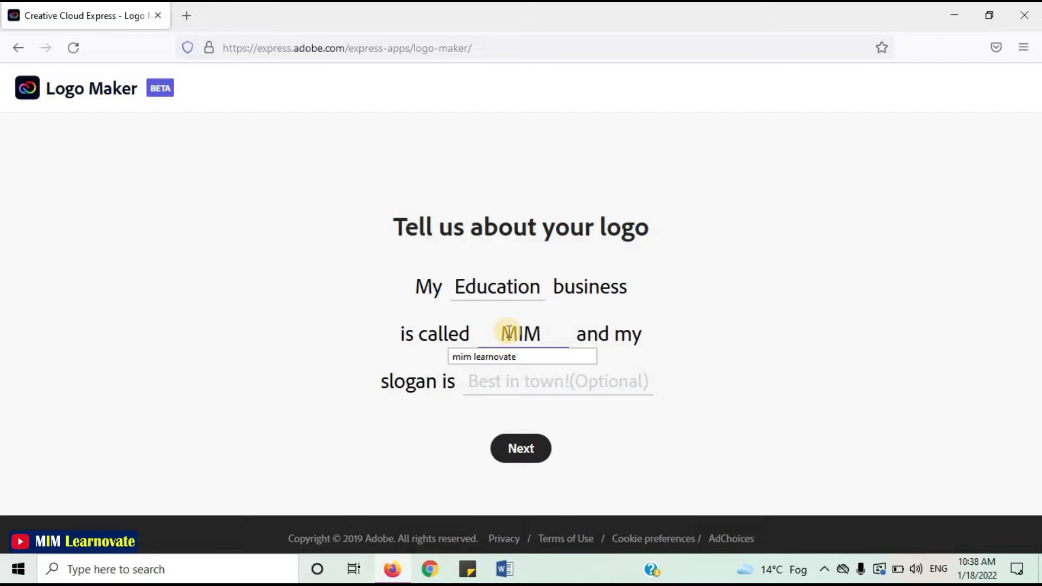
pyautogui.click(531, 356)
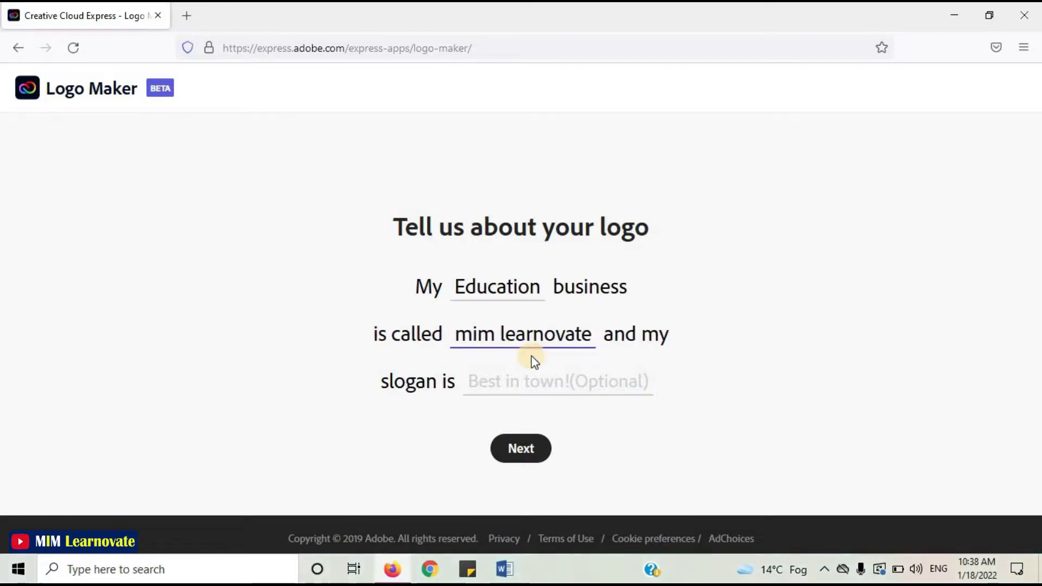
pyautogui.click(599, 383)
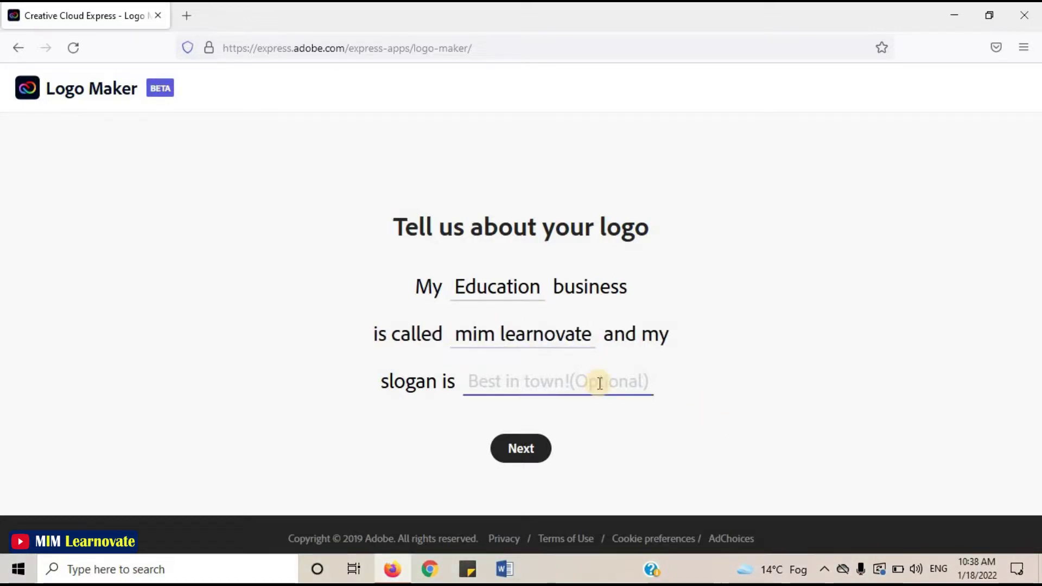
pyautogui.write('free')
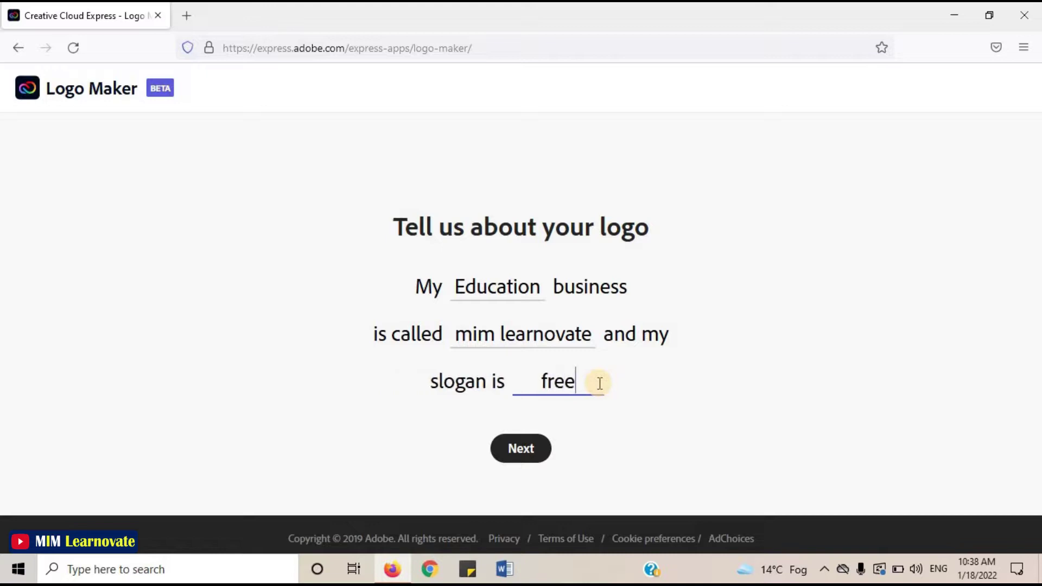
pyautogui.write(' learning')
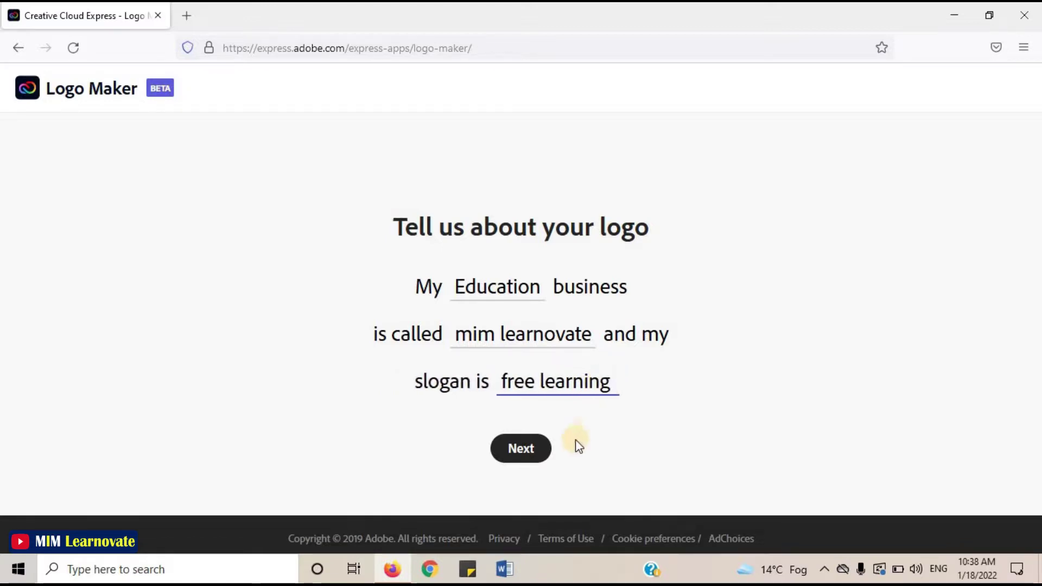
pyautogui.click(530, 455)
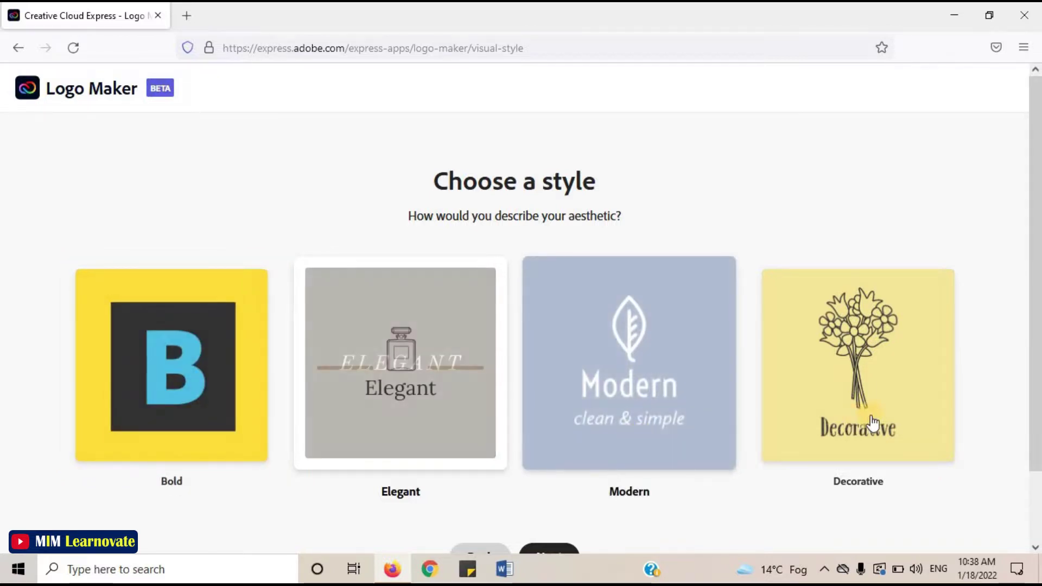
# Choose the Modern logo style.
pyautogui.click(625, 420)
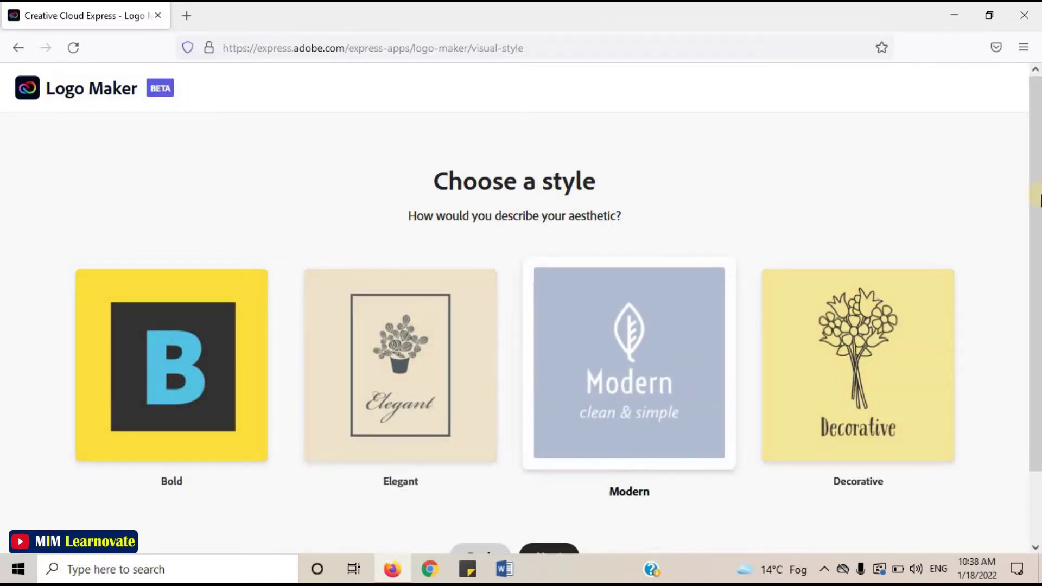
pyautogui.scroll(-2, 605, 384)
pyautogui.click(551, 476)
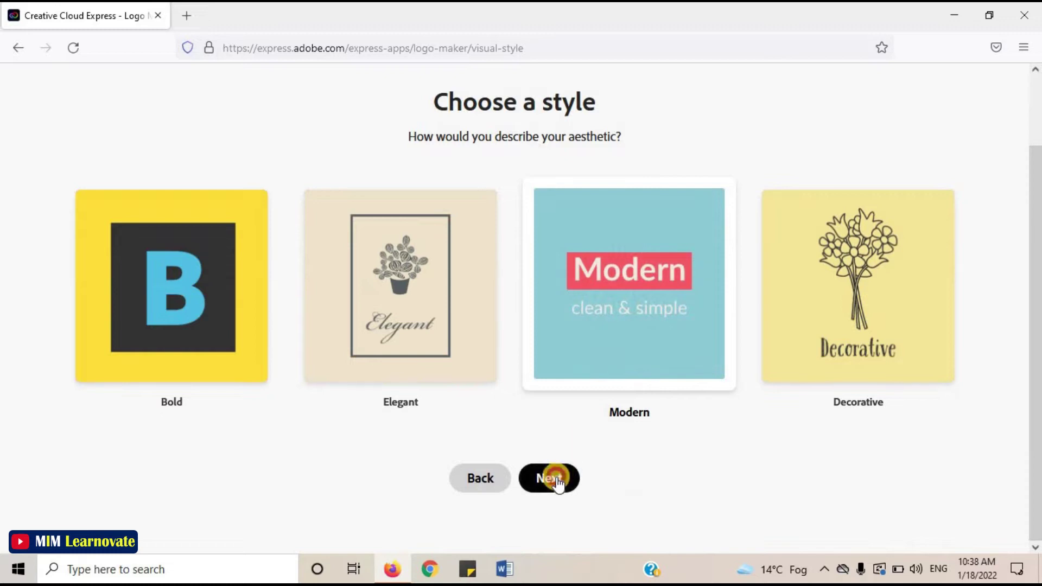
# Search icons for 'learning', pick the chart-and-people icon, and generate logos.
pyautogui.moveTo(881, 388); pyautogui.dragTo(894, 349)
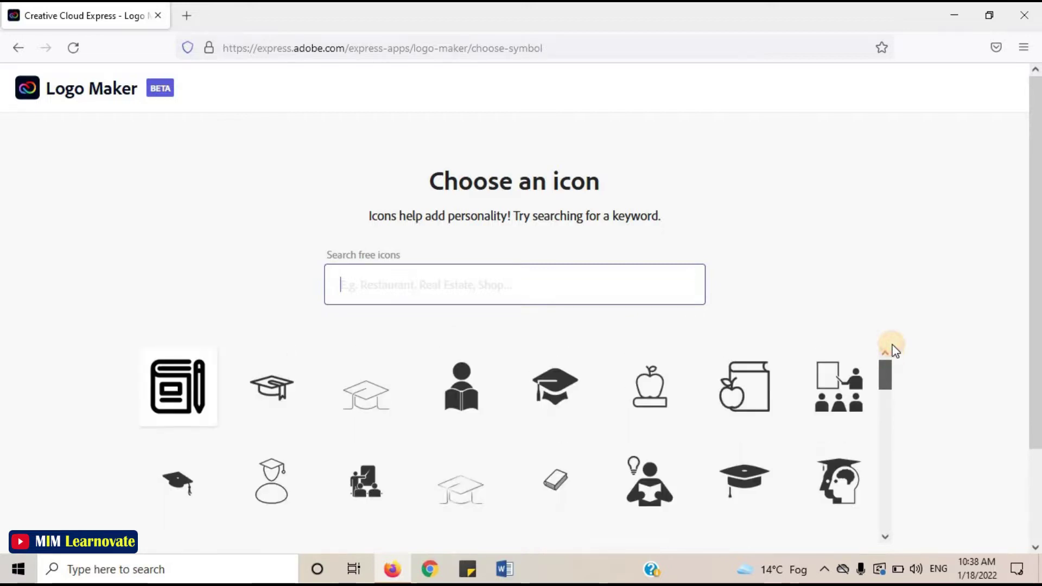
pyautogui.click(490, 291)
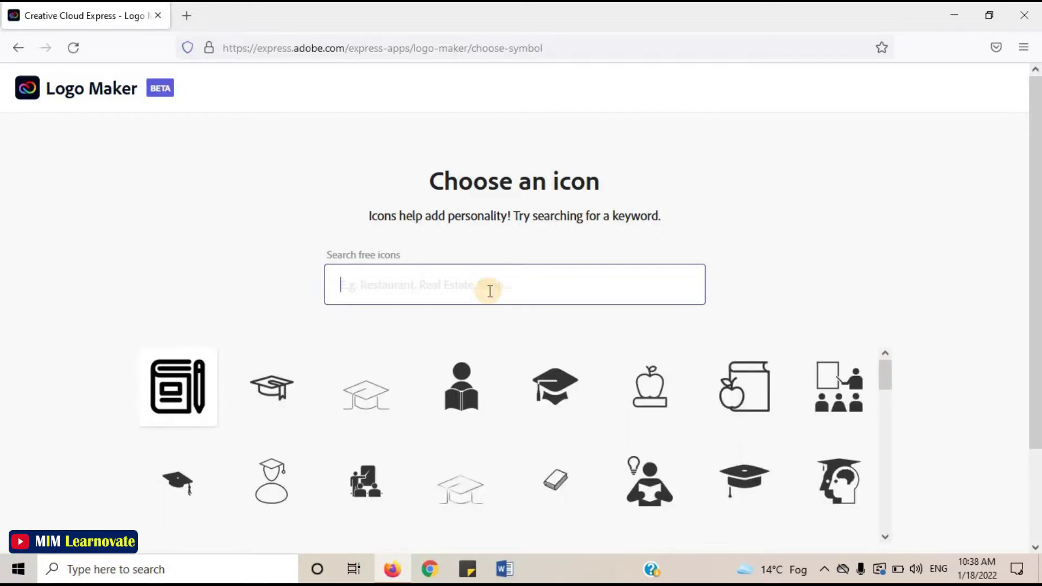
pyautogui.write('learning')
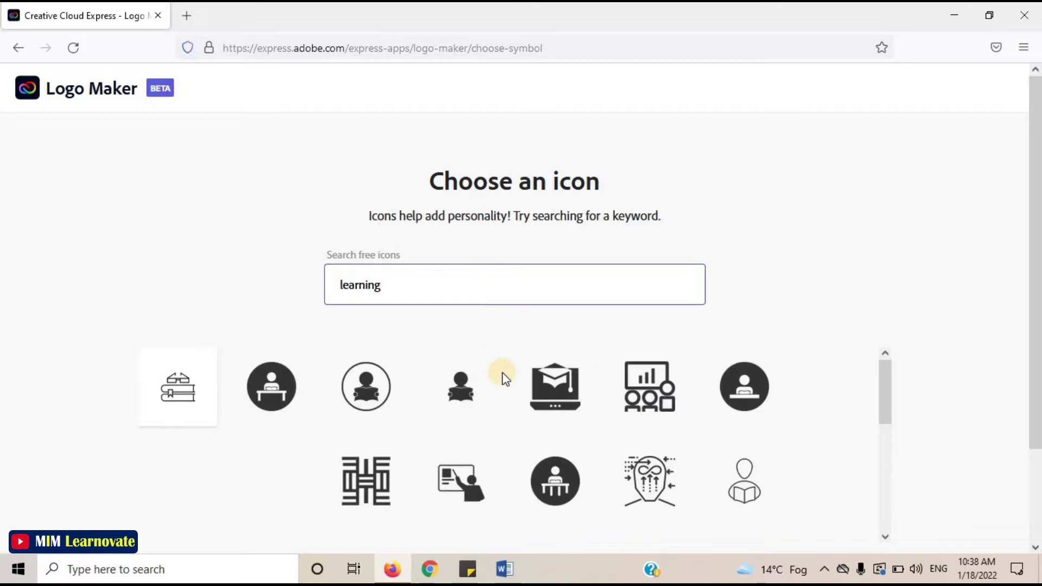
pyautogui.click(893, 392)
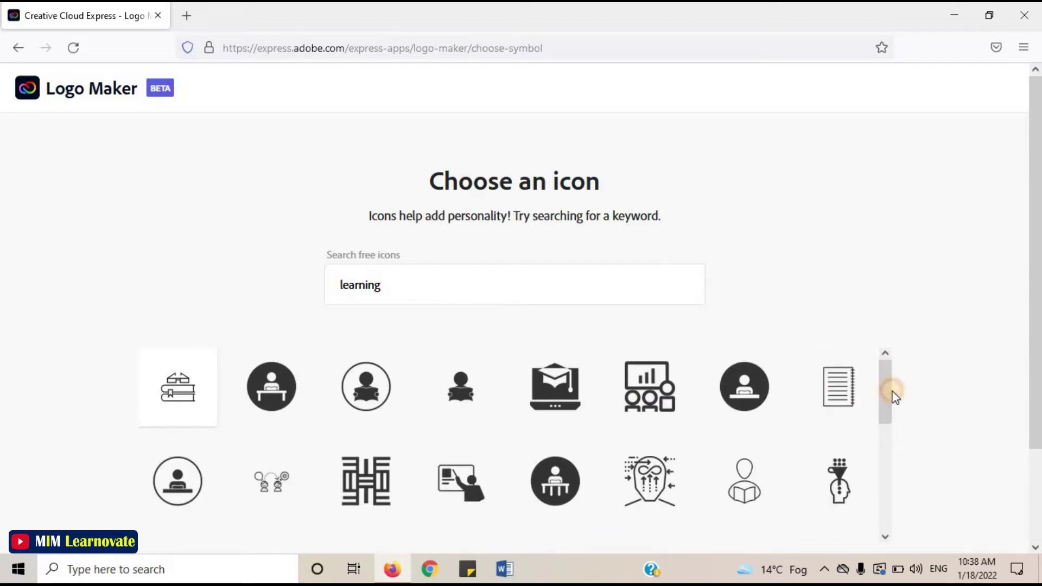
pyautogui.click(647, 402)
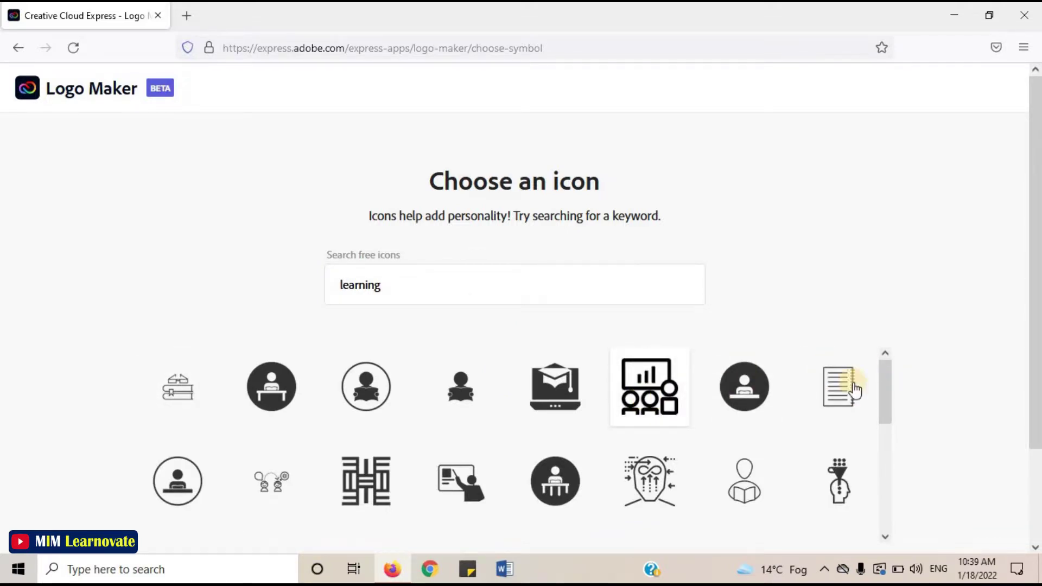
pyautogui.moveTo(884, 399); pyautogui.dragTo(1039, 358)
pyautogui.click(550, 477)
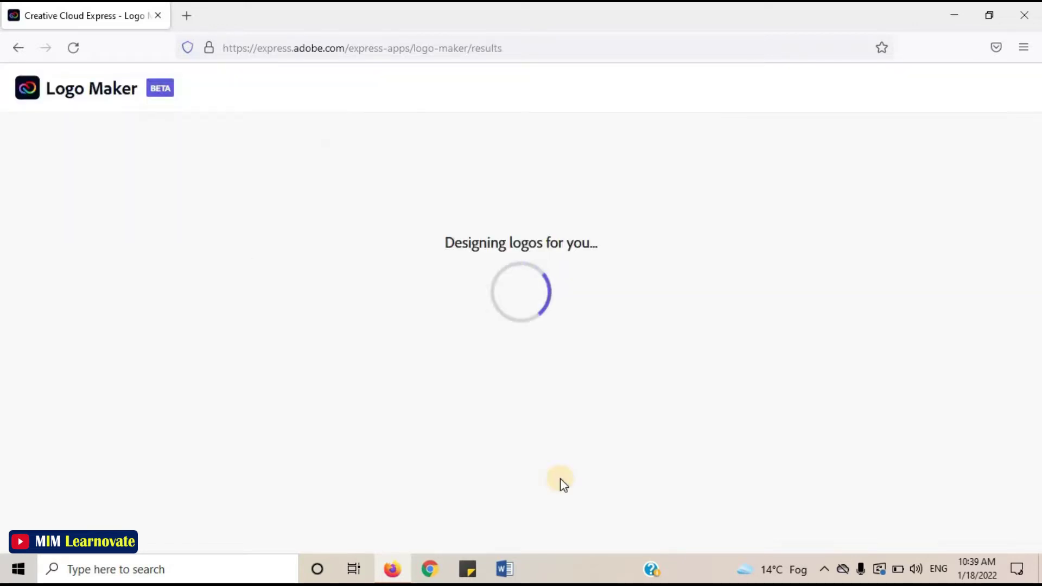
# Select the grey 'mim learnovate FREE LEARNING' logo and open it with 'Customize more'.
pyautogui.scroll(-10, 1038, 265)
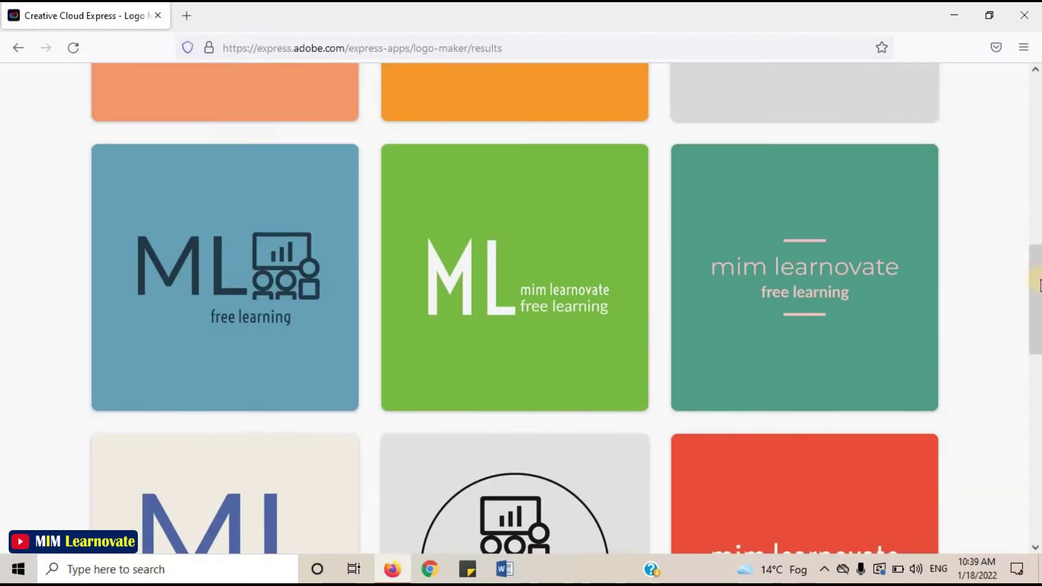
pyautogui.moveTo(1040, 283); pyautogui.dragTo(1039, 499)
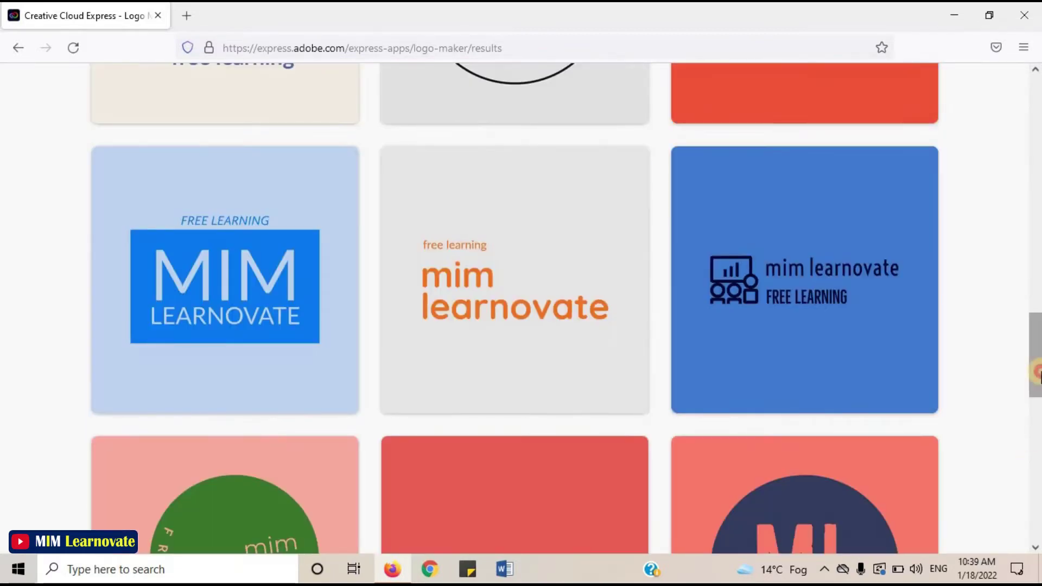
pyautogui.scroll(-10, 1037, 494)
pyautogui.scroll(-20, 1038, 492)
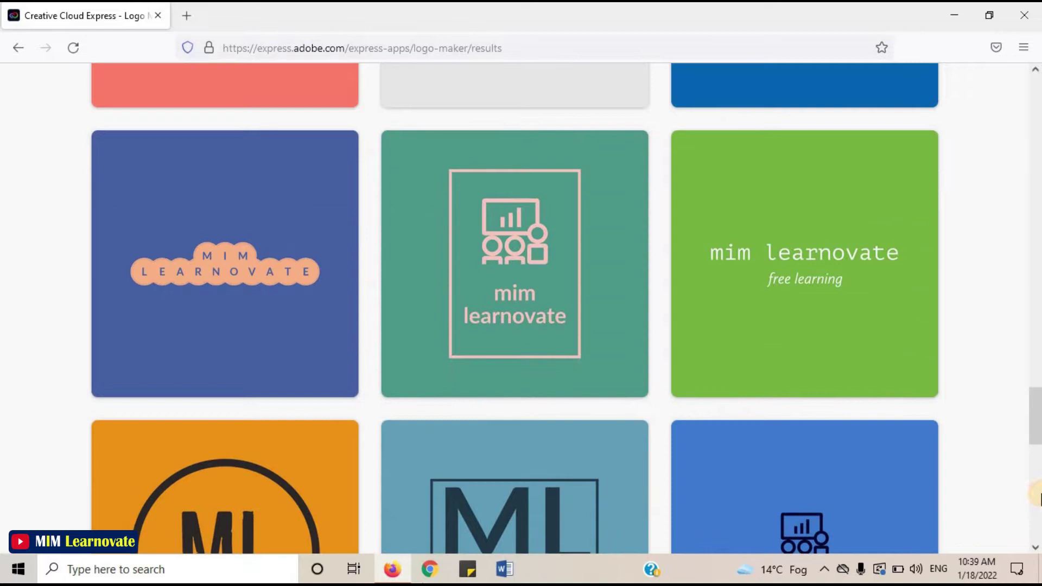
pyautogui.scroll(-10, 1037, 500)
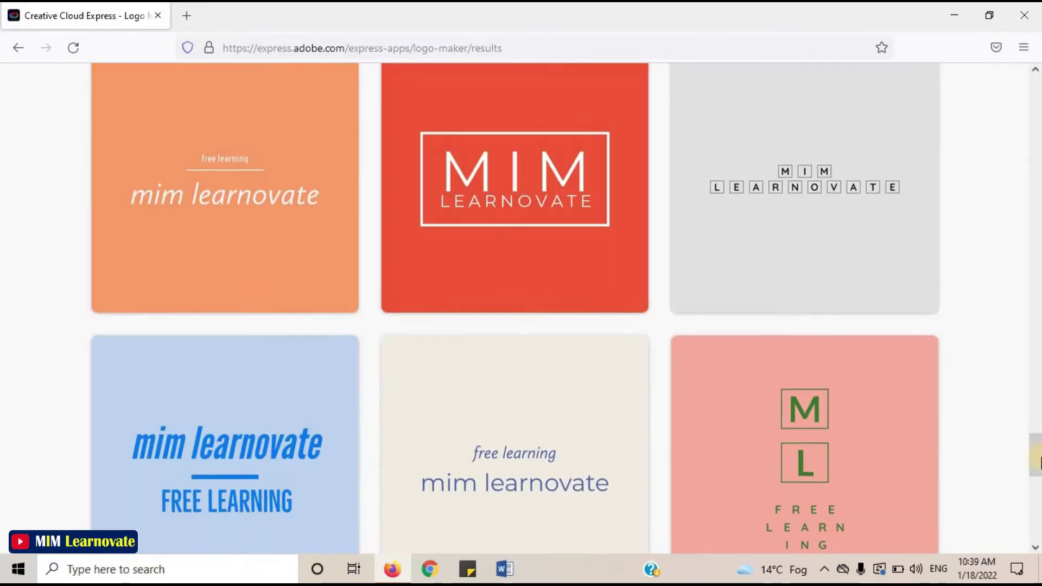
pyautogui.scroll(-5, 1038, 508)
pyautogui.moveTo(1036, 510); pyautogui.dragTo(1036, 512)
pyautogui.click(806, 246)
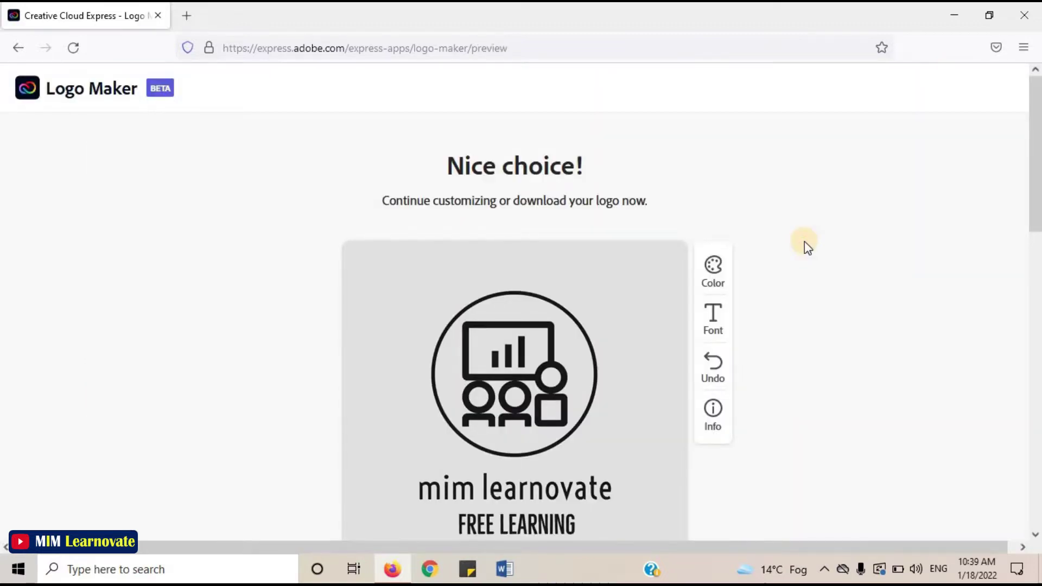
pyautogui.scroll(-2, 805, 241)
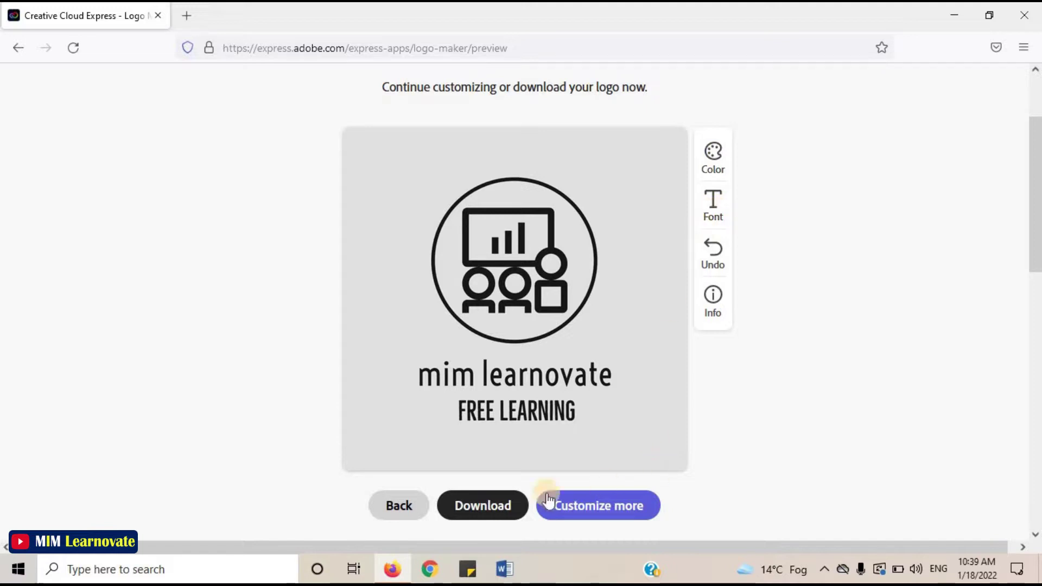
pyautogui.click(589, 509)
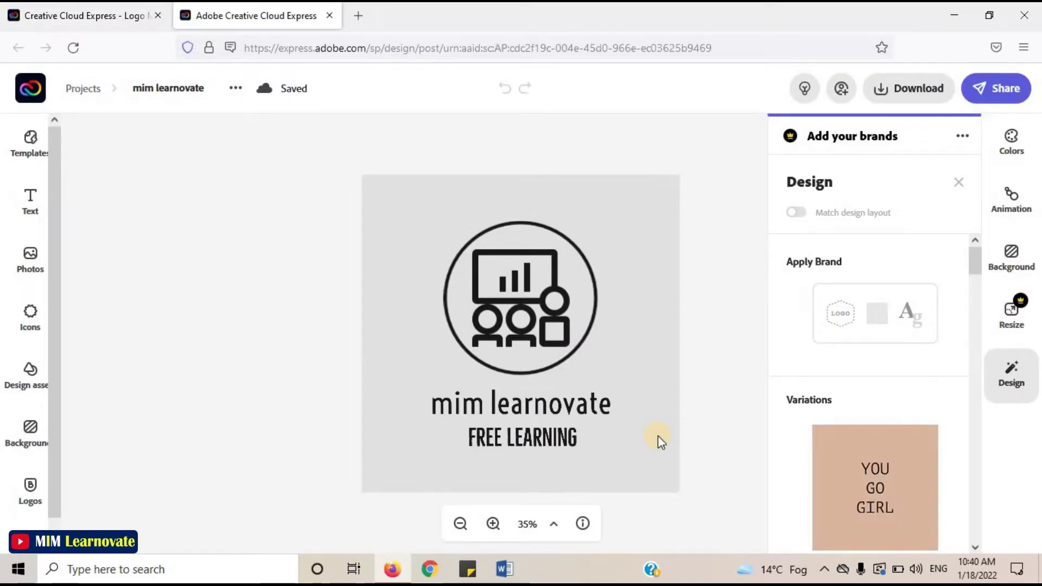
# Look at the background and brand logo options, then show the PNG/JPG/PDF download menu.
pyautogui.click(27, 438)
pyautogui.click(22, 493)
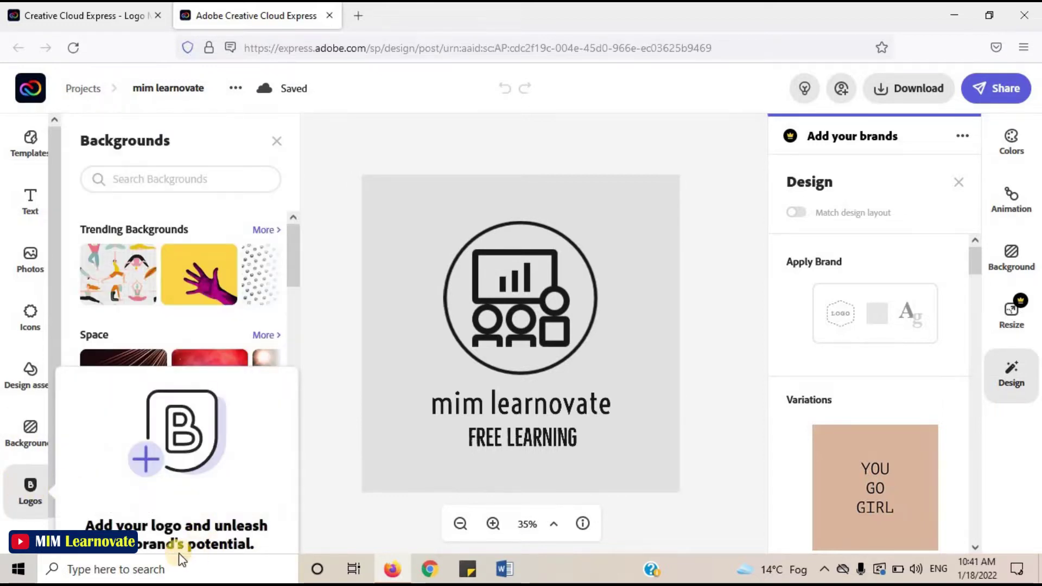
pyautogui.click(306, 351)
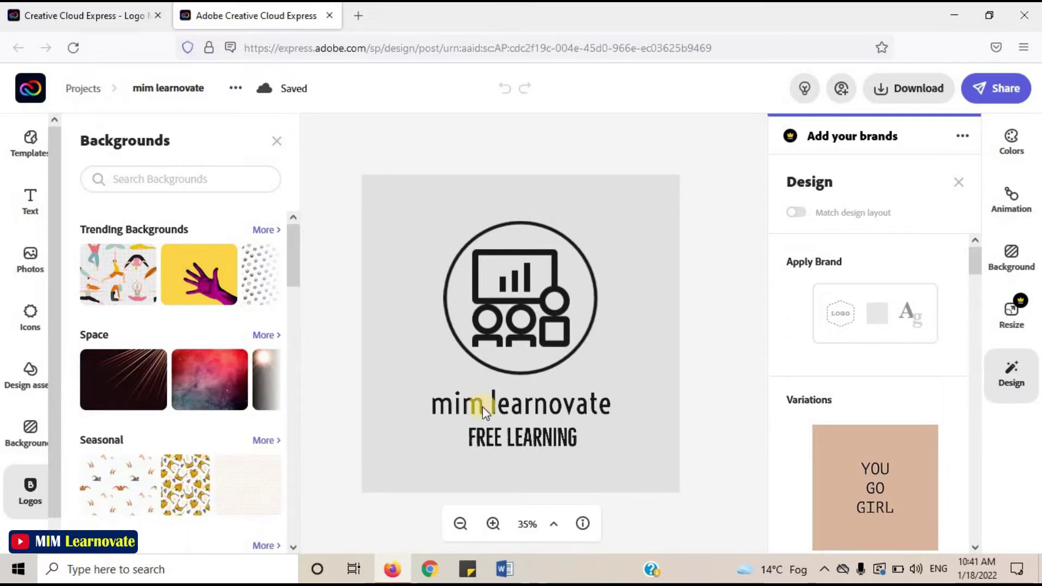
pyautogui.click(912, 93)
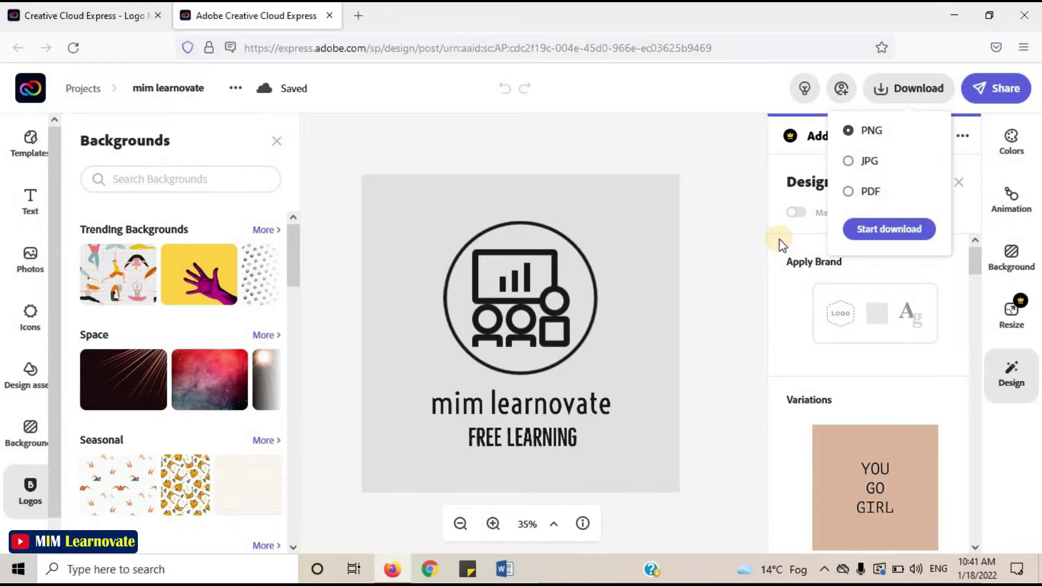
# Download the logo as a solid-colour PNG and then as a JPG.
pyautogui.click(910, 228)
pyautogui.click(529, 344)
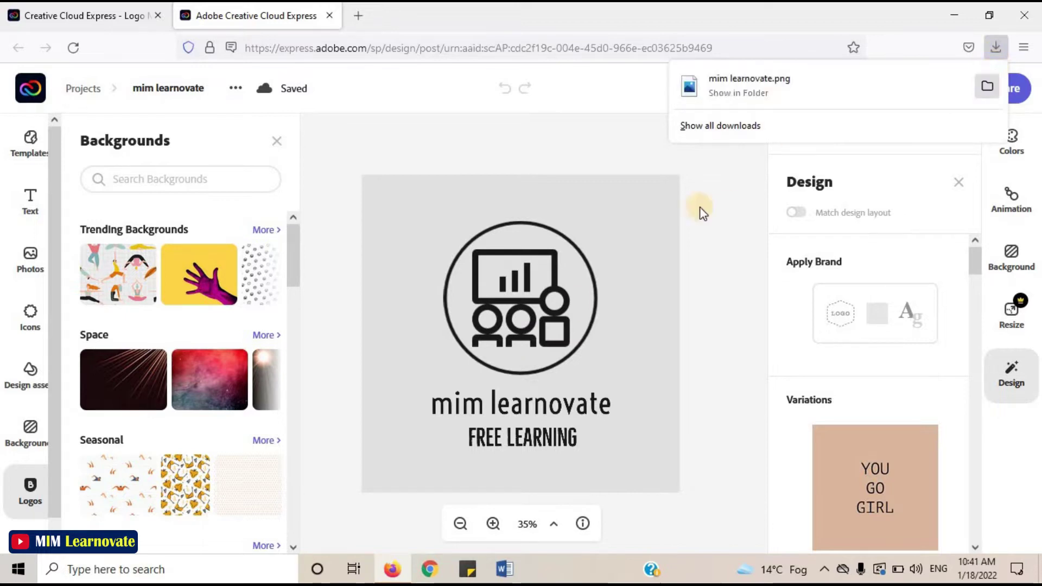
pyautogui.click(682, 218)
pyautogui.click(905, 91)
pyautogui.click(871, 162)
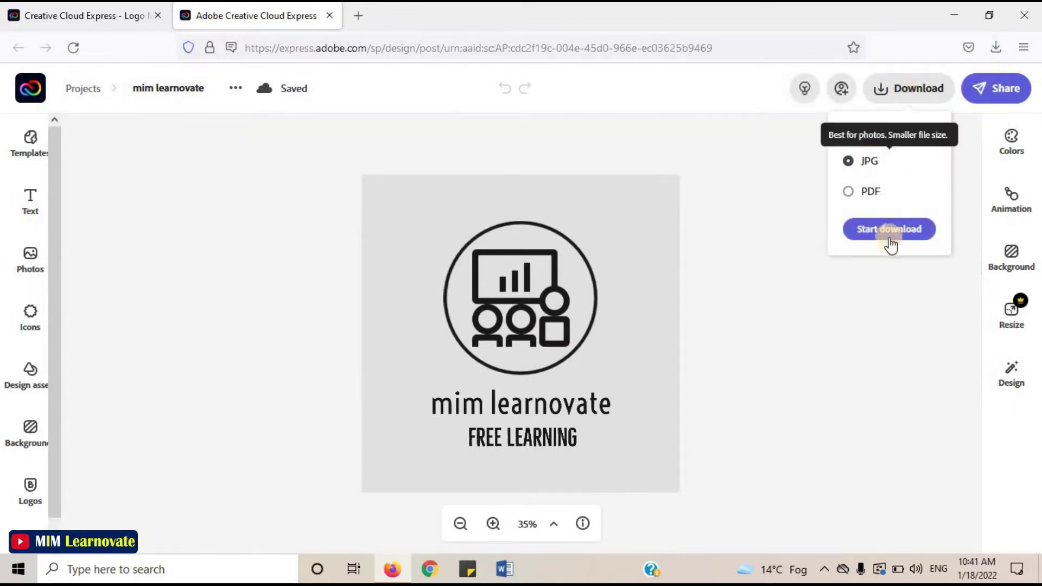
pyautogui.click(876, 227)
# Download the logo as a PDF and save it as mim learnovate.pdf.
pyautogui.click(887, 101)
pyautogui.click(873, 191)
pyautogui.click(884, 228)
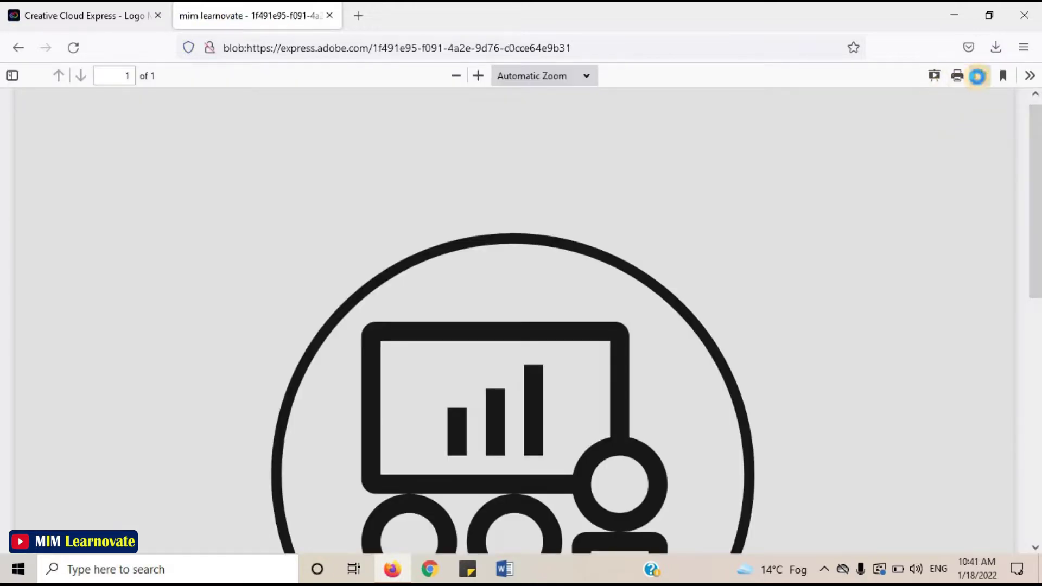
pyautogui.click(979, 77)
pyautogui.click(909, 524)
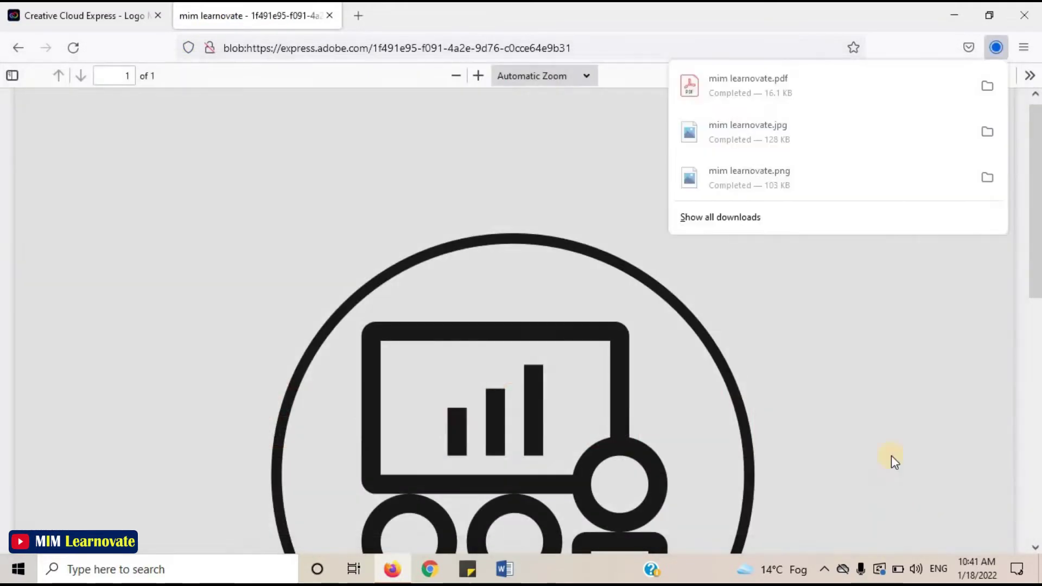
pyautogui.click(987, 96)
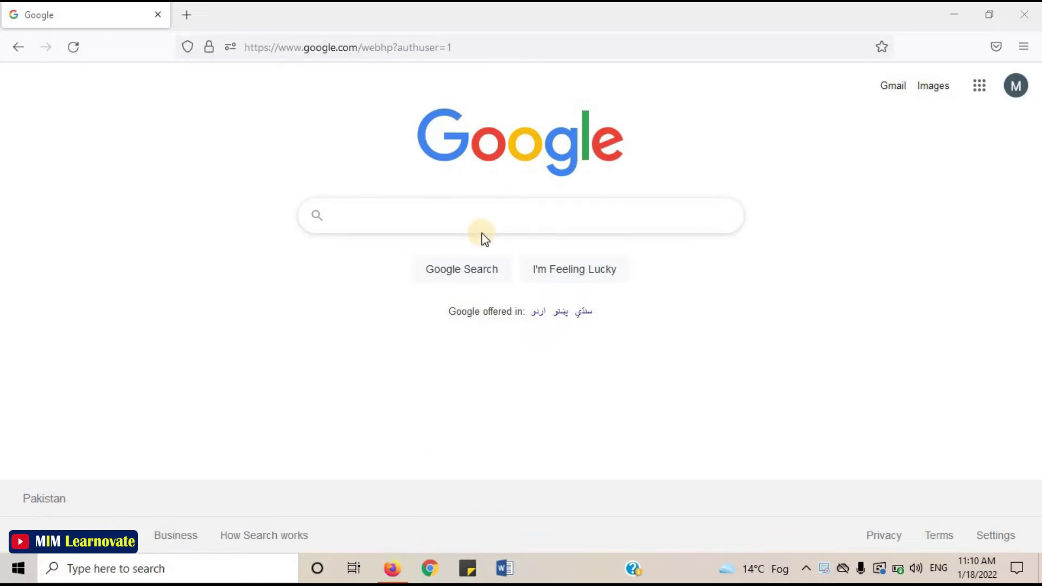
# Google 'shopify free logo generator' and open the Hatchful by Shopify result.
pyautogui.click(468, 217)
pyautogui.write('shopio')
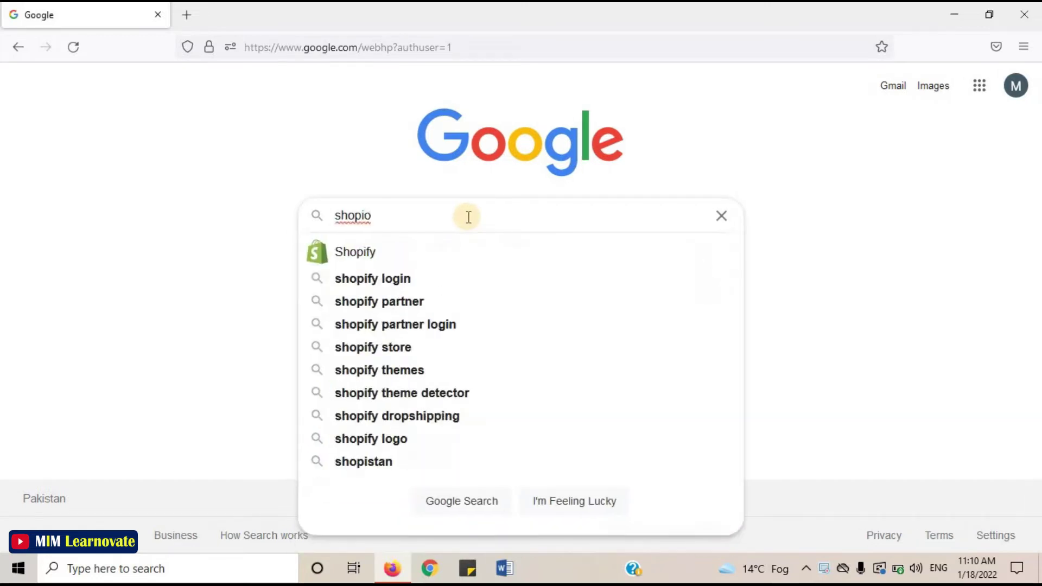
pyautogui.press('BackSpace')
pyautogui.write('fy free')
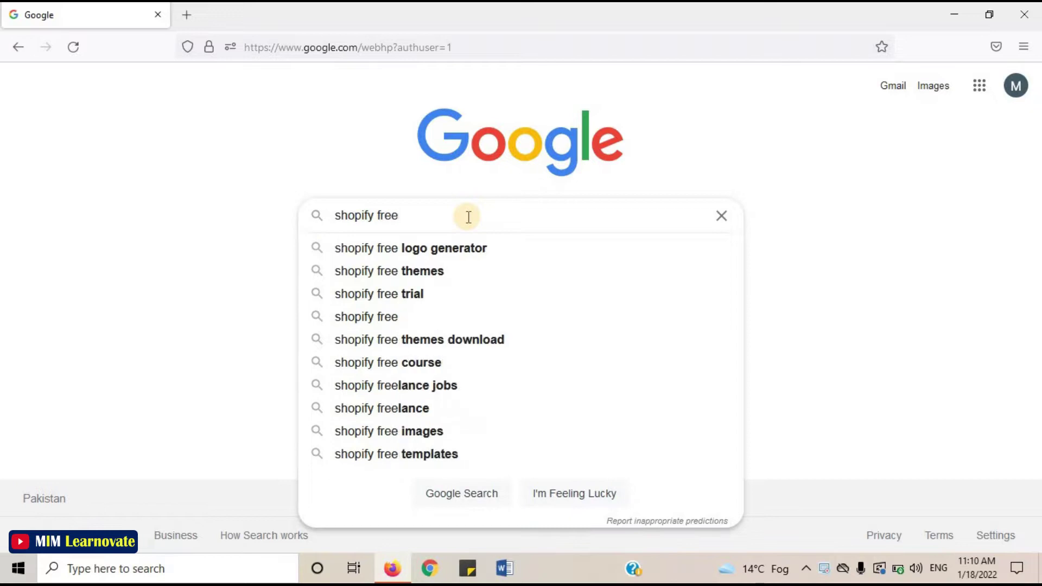
pyautogui.write(' logo gen')
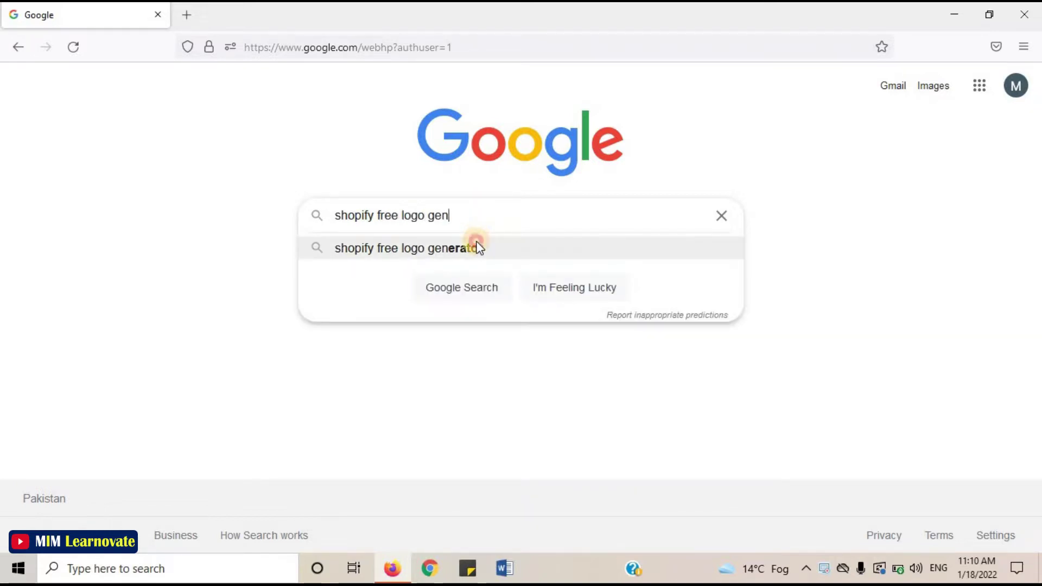
pyautogui.click(477, 245)
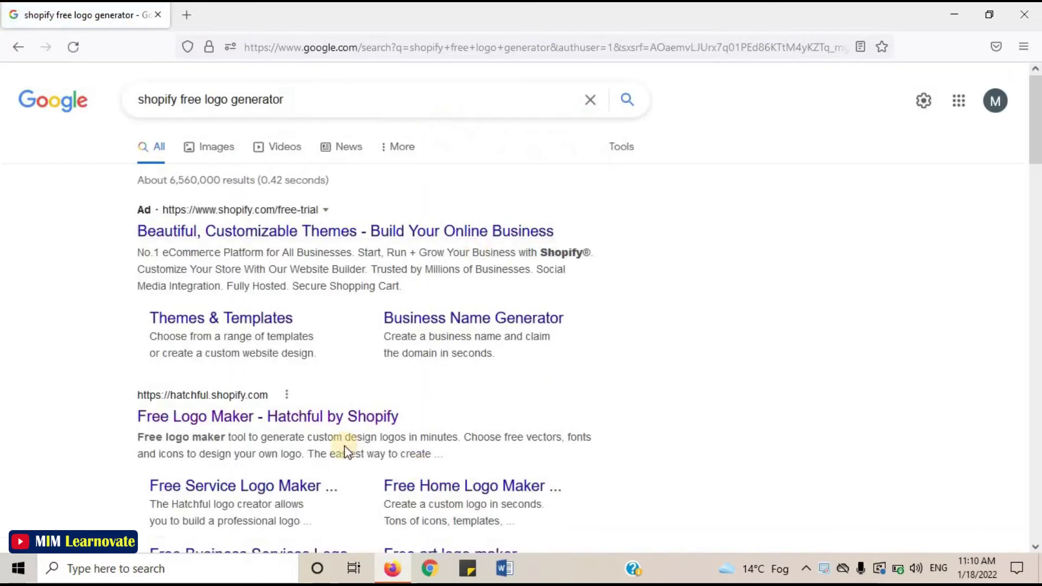
pyautogui.click(281, 428)
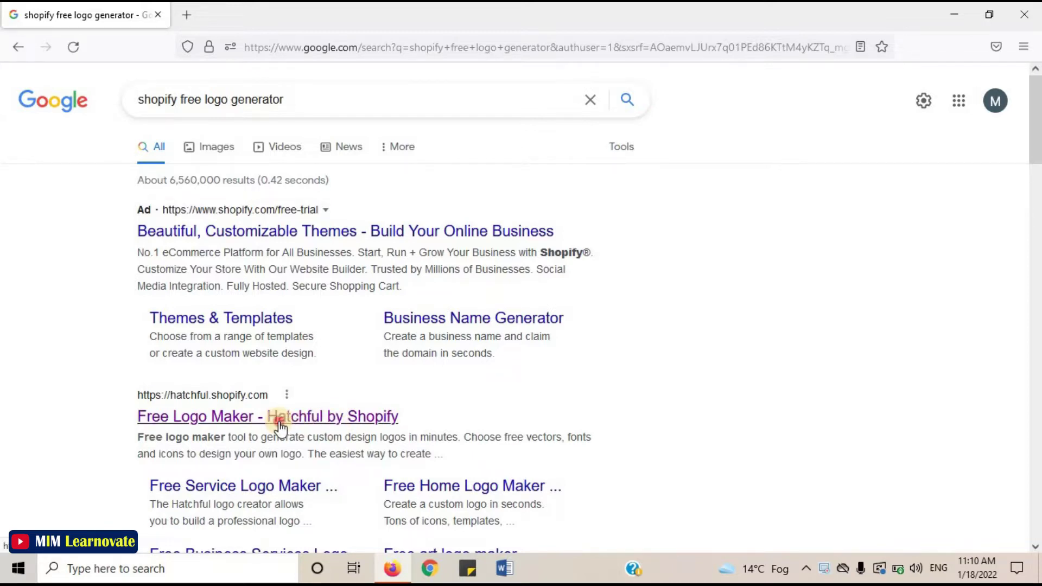
pyautogui.click(280, 428)
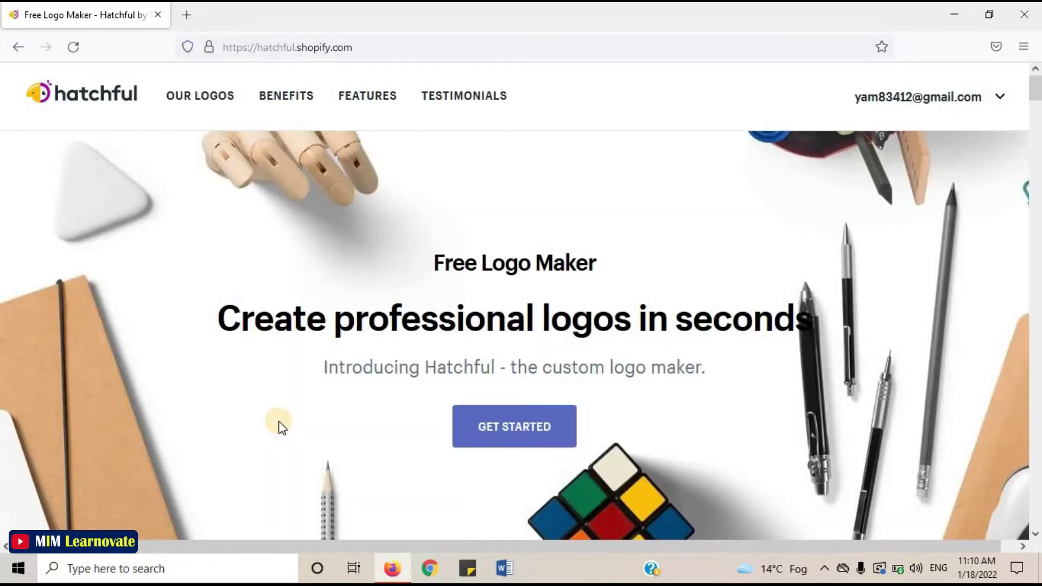
# Start a new Hatchful logo and choose Tech as the business space.
pyautogui.moveTo(1036, 87)
pyautogui.mouseDown()
pyautogui.moveTo(1036, 521)
pyautogui.moveTo(1035, 87)
pyautogui.mouseUp()
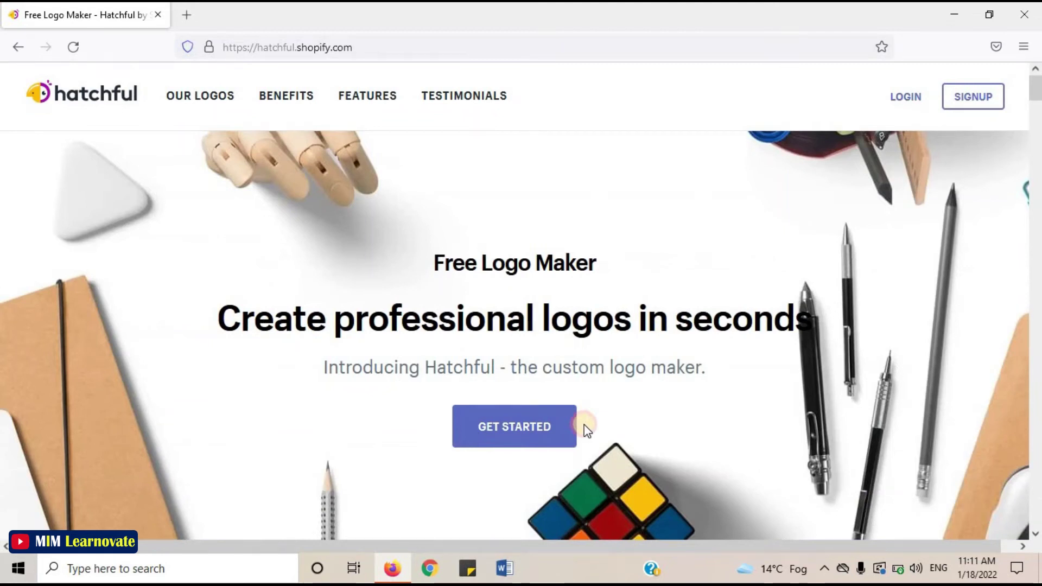
pyautogui.click(547, 424)
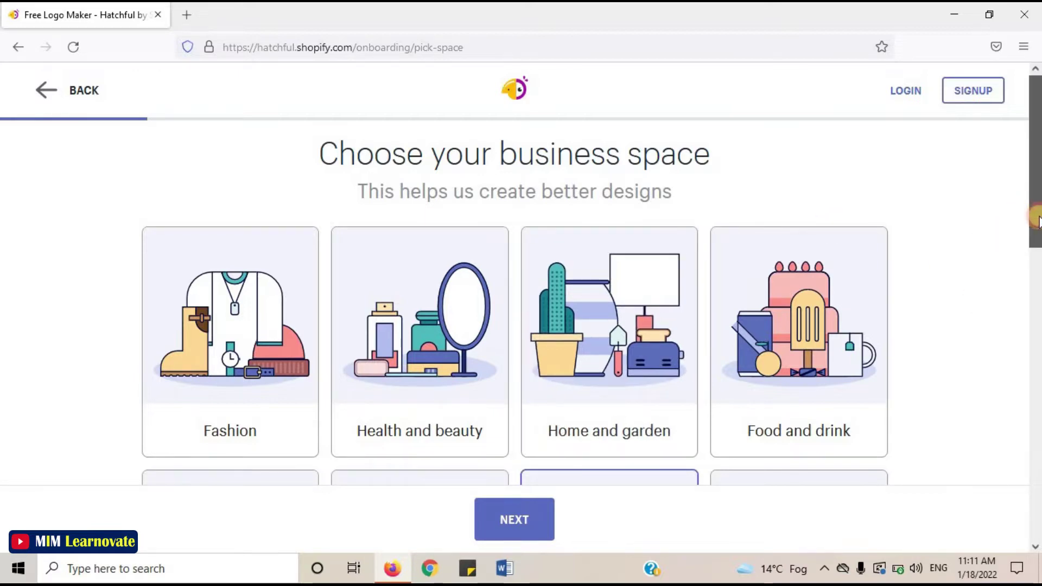
pyautogui.scroll(-7, 1038, 220)
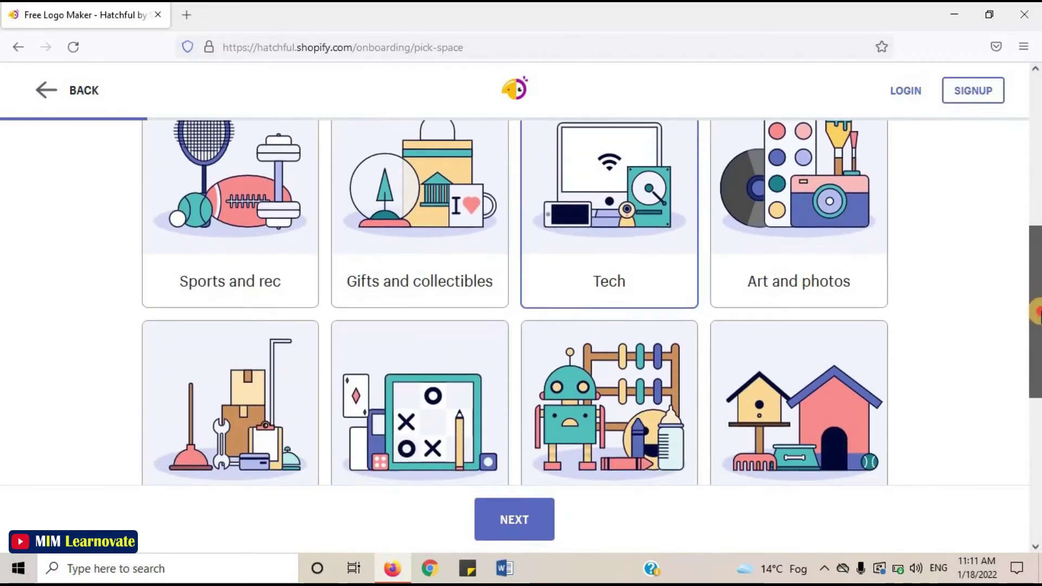
pyautogui.moveTo(1038, 312); pyautogui.dragTo(1037, 251)
pyautogui.click(594, 307)
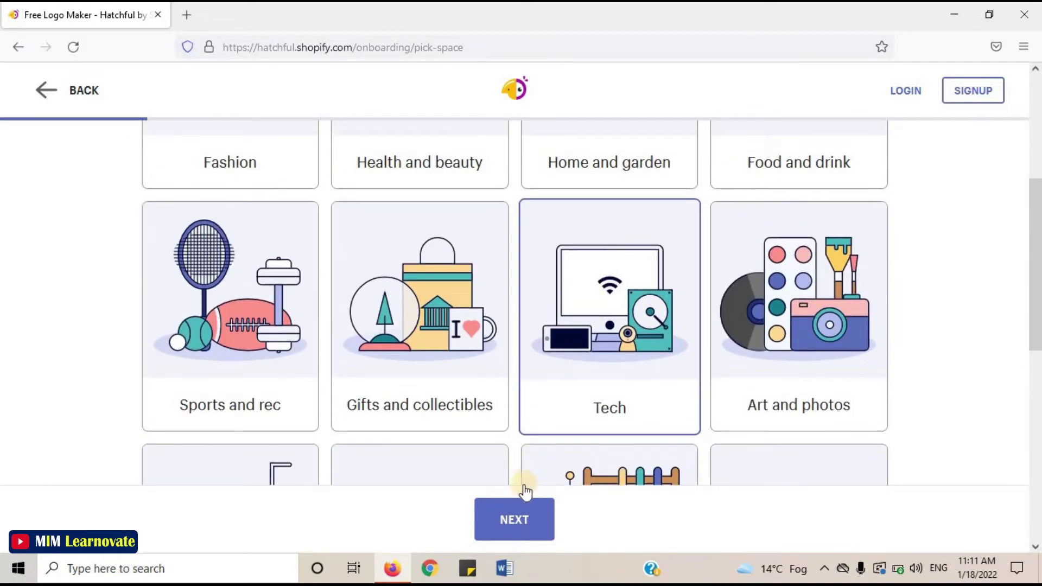
pyautogui.click(513, 527)
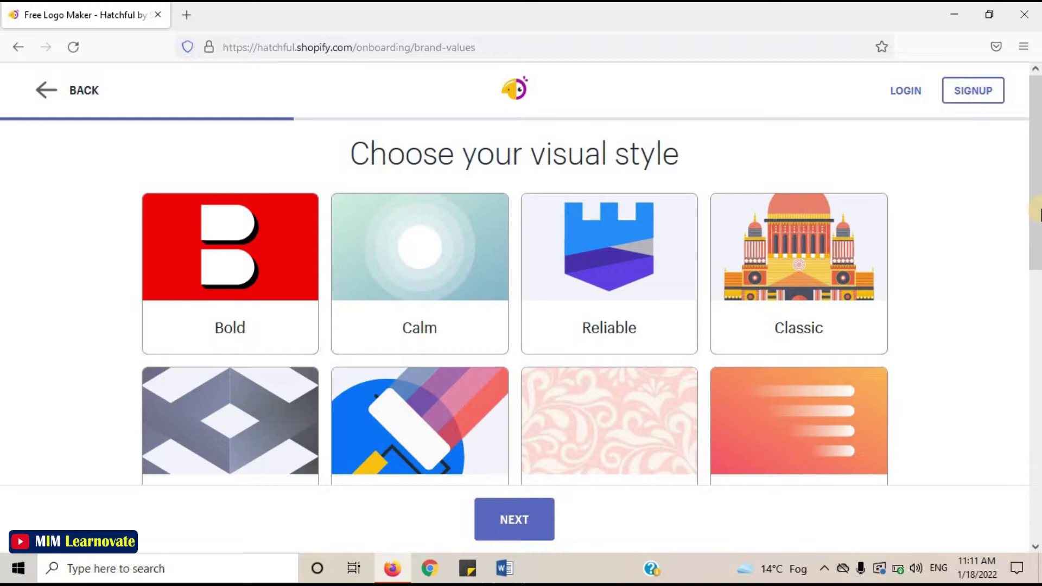
# Choose Innovative as the visual style.
pyautogui.moveTo(1038, 211); pyautogui.dragTo(1034, 315)
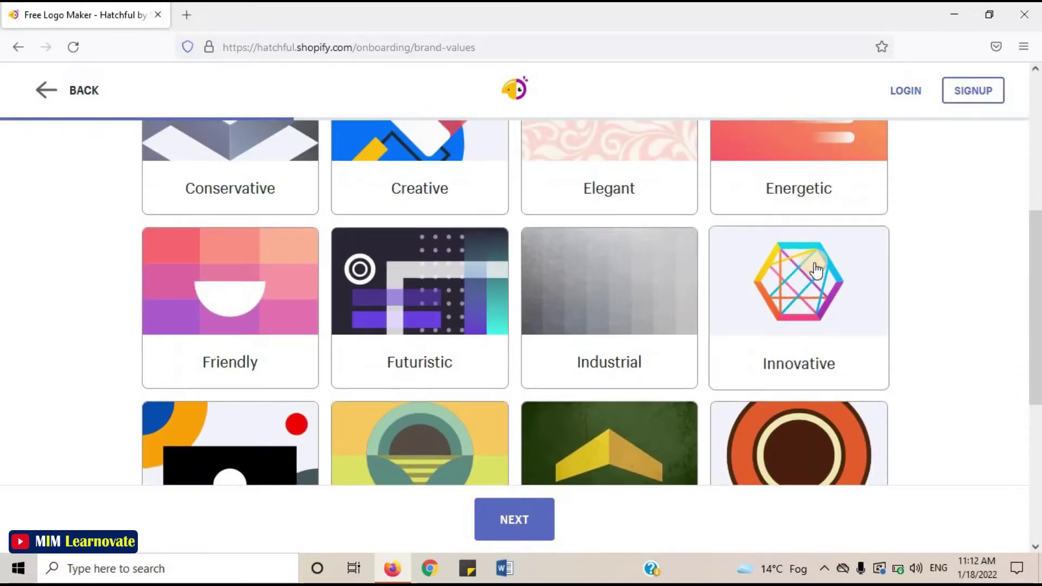
pyautogui.click(817, 270)
pyautogui.click(514, 520)
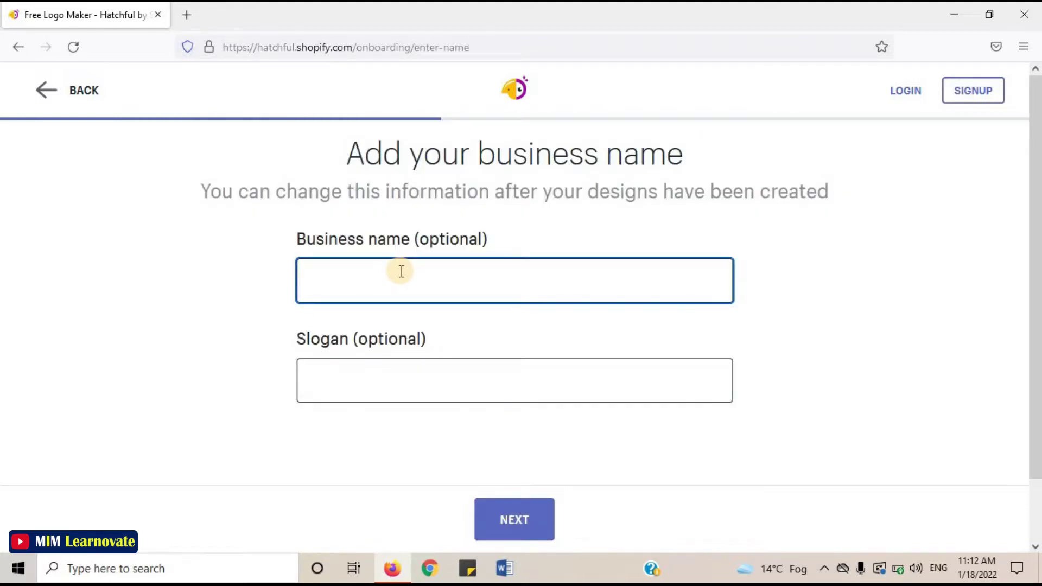
# Enter business name 'MIM L...' and slogan 'Free Learning'.
pyautogui.write('MIM Learnovate')
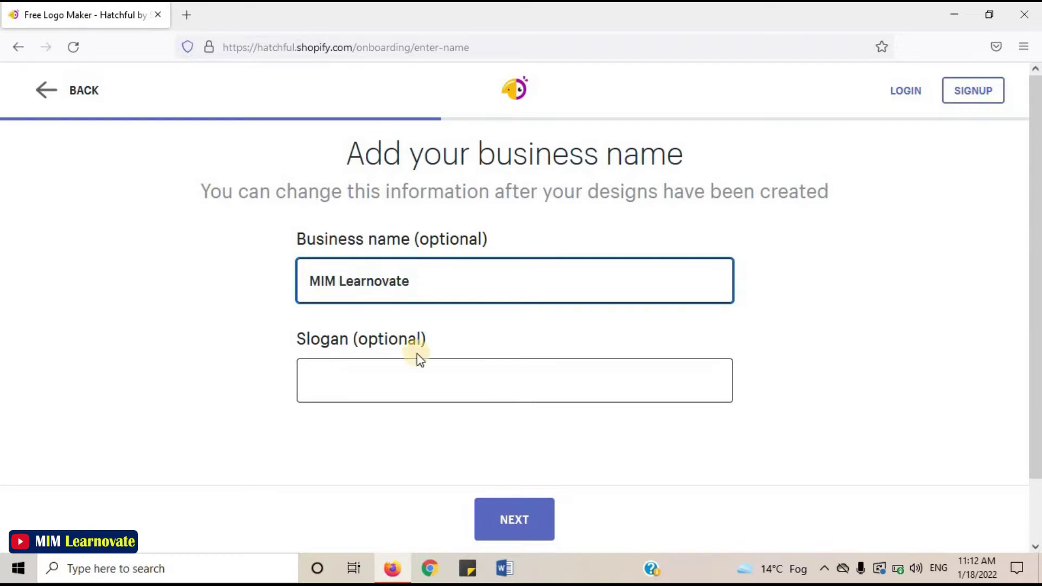
pyautogui.click(401, 384)
pyautogui.write('Free Lea')
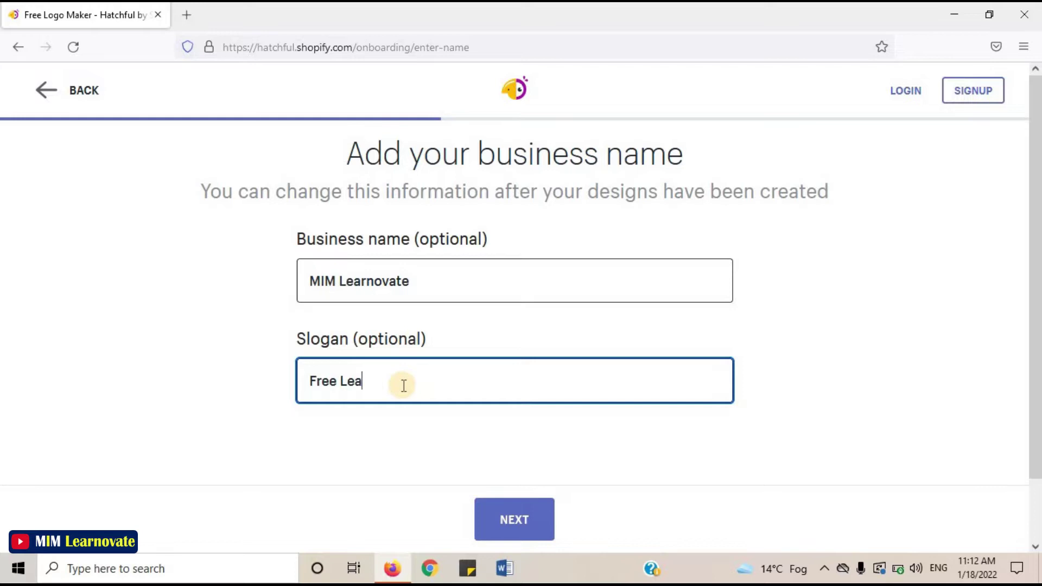
pyautogui.write('rning')
pyautogui.click(510, 521)
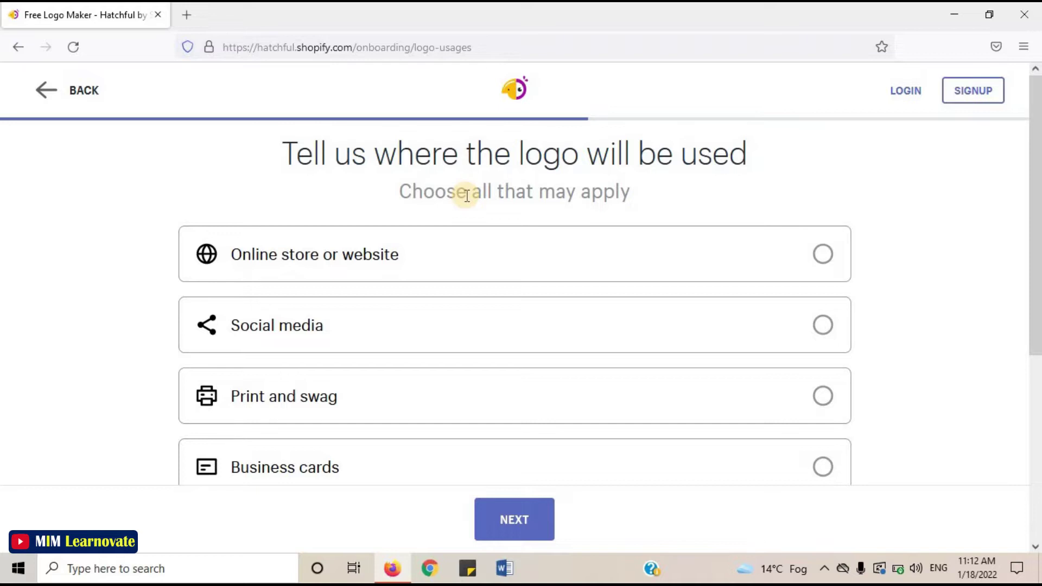
# Mark Social media as the logo's use and generate designs.
pyautogui.moveTo(1037, 228); pyautogui.dragTo(1037, 274)
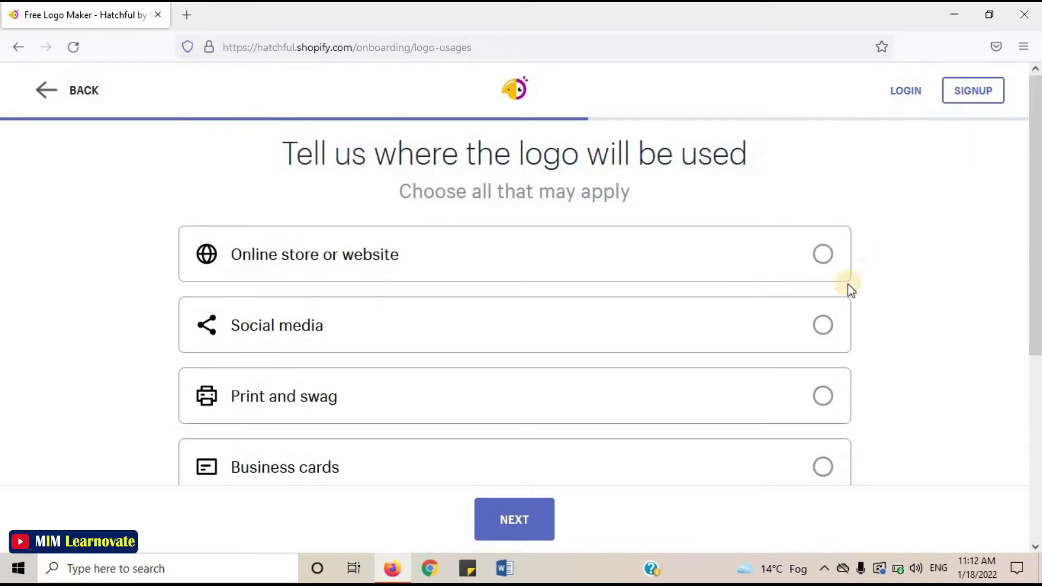
pyautogui.click(823, 327)
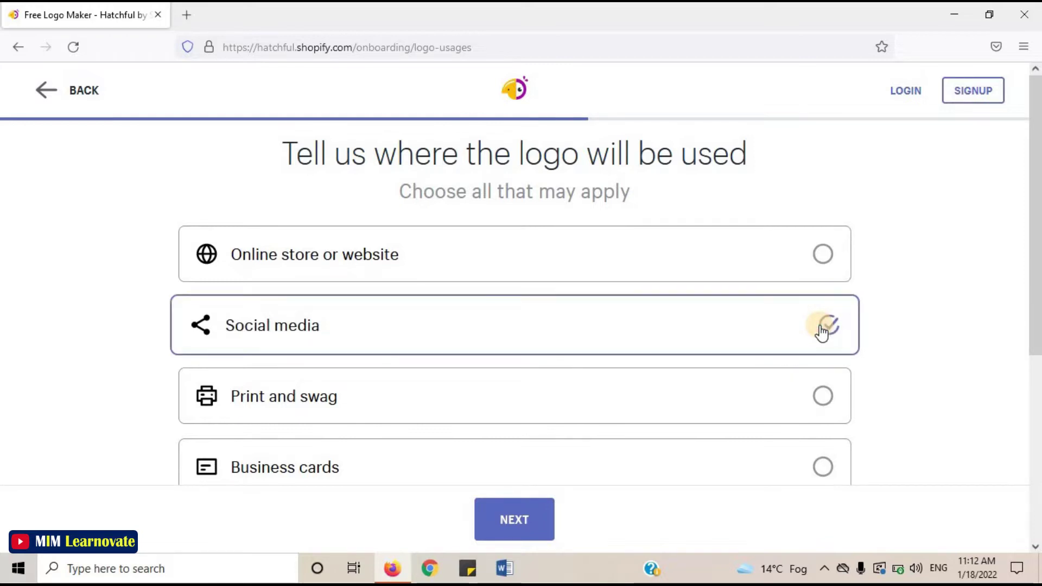
pyautogui.click(522, 519)
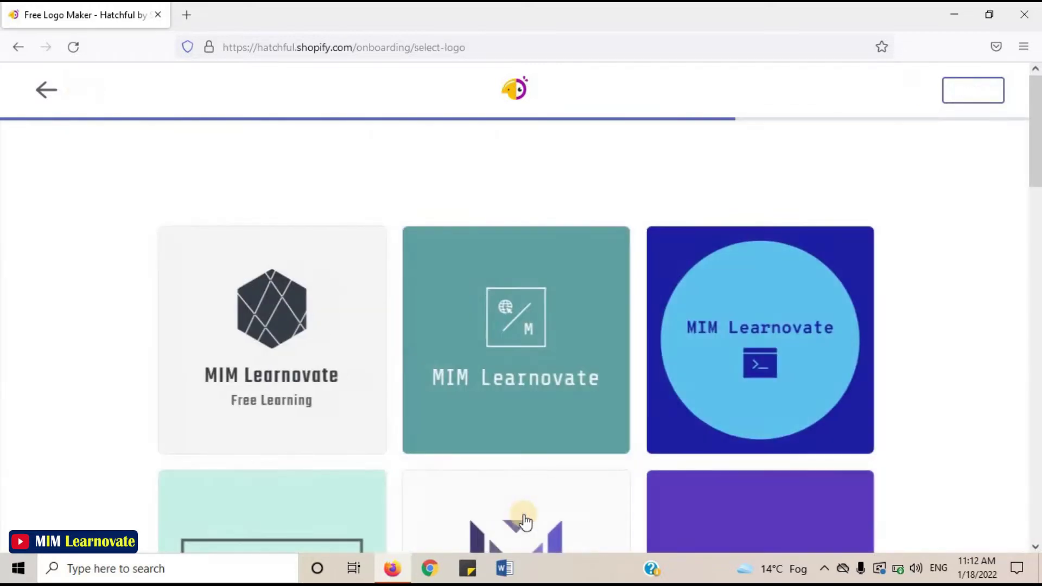
# Open the red winged MIM Free Learning design with Edit Logo.
pyautogui.moveTo(1037, 163); pyautogui.dragTo(1038, 466)
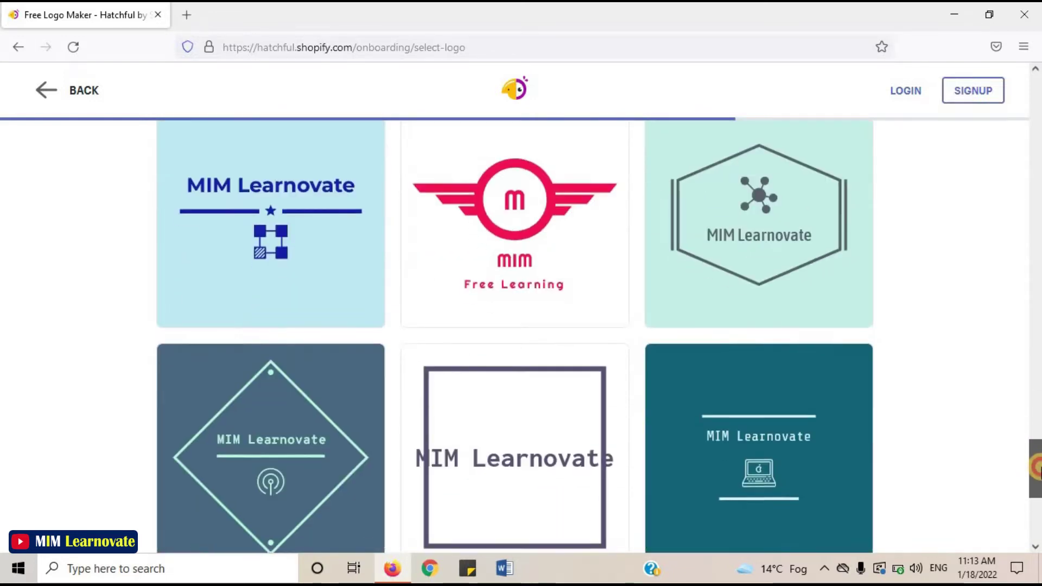
pyautogui.scroll(3, 562, 370)
pyautogui.moveTo(566, 369)
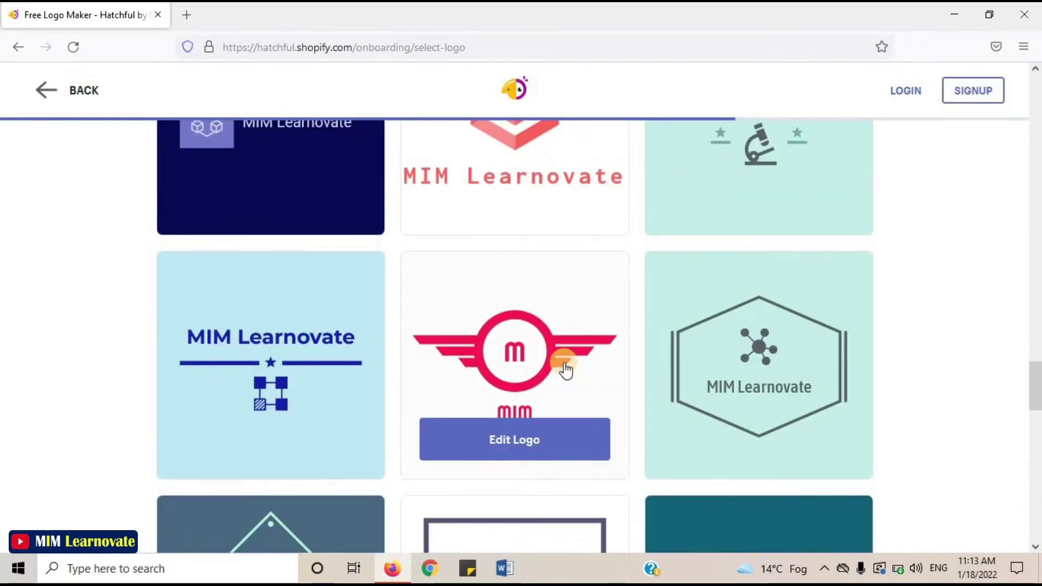
pyautogui.click(522, 441)
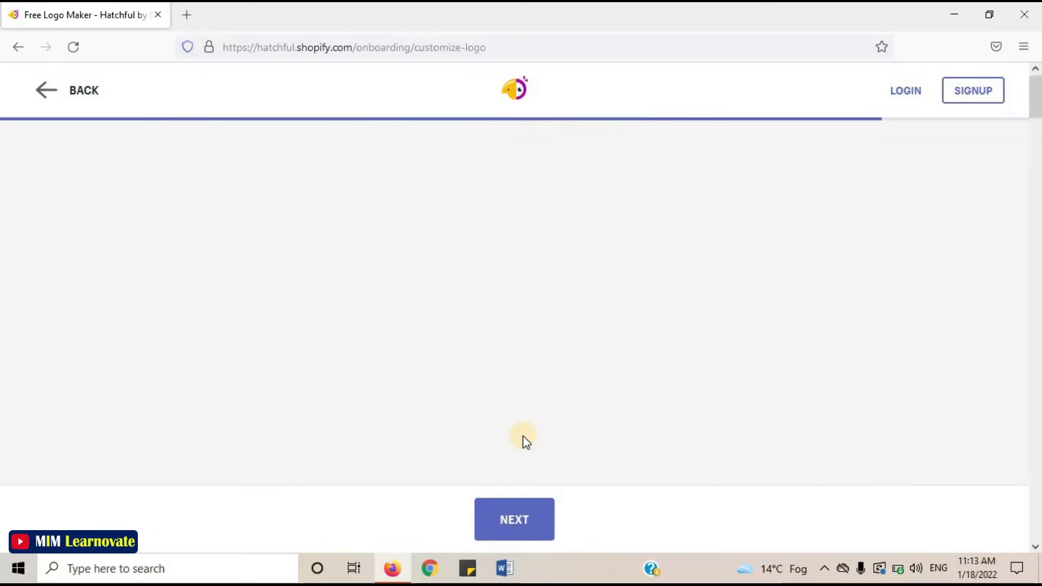
# Apply the thin second-row font to the MIM Free Learning logo.
pyautogui.click(23, 207)
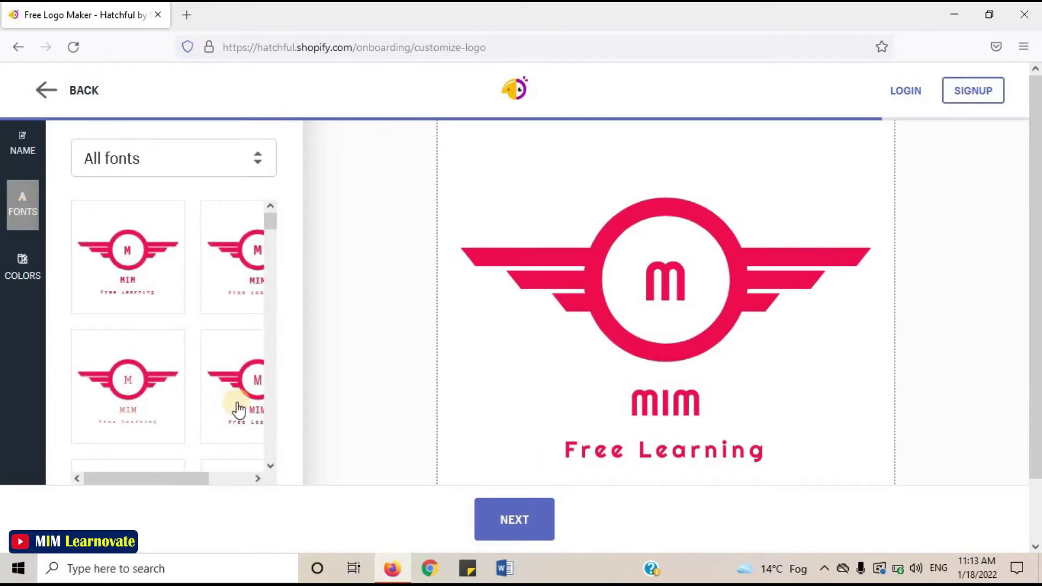
pyautogui.moveTo(270, 217); pyautogui.dragTo(271, 244)
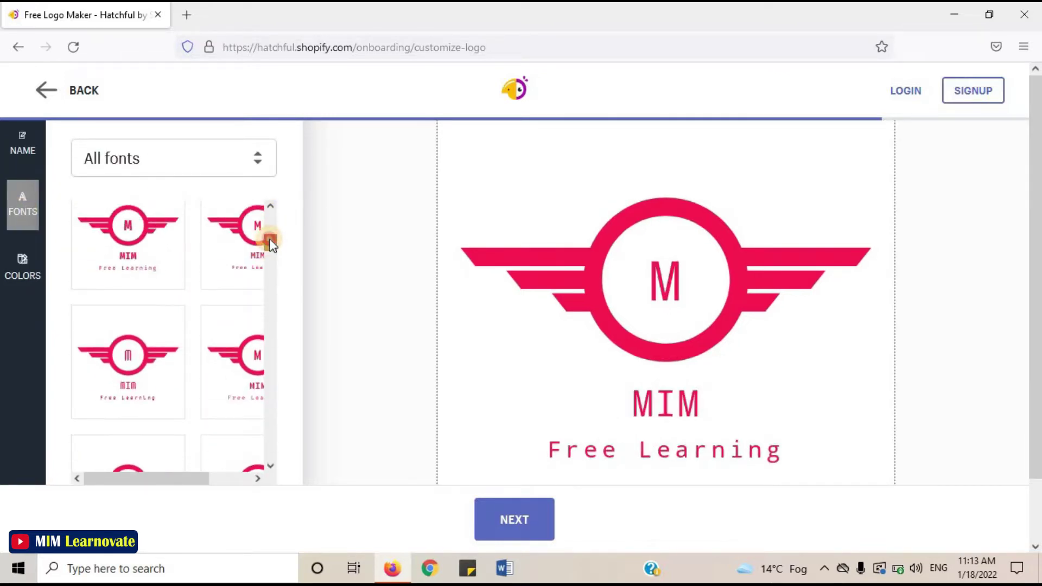
pyautogui.click(125, 342)
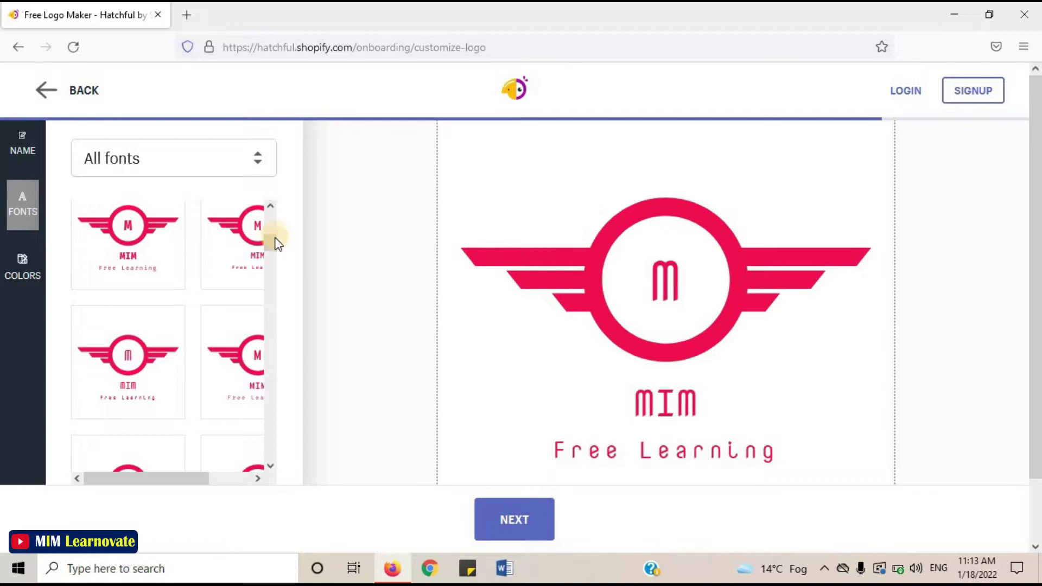
# Give the logo the purple colour scheme and accept the customised design.
pyautogui.click(23, 269)
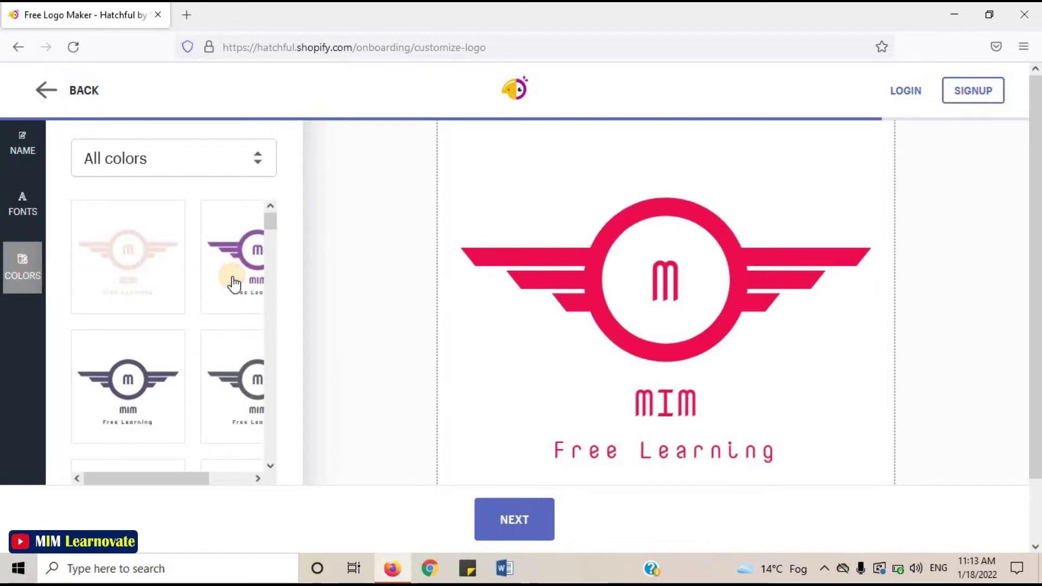
pyautogui.click(233, 283)
pyautogui.moveTo(191, 481); pyautogui.dragTo(92, 470)
pyautogui.click(151, 253)
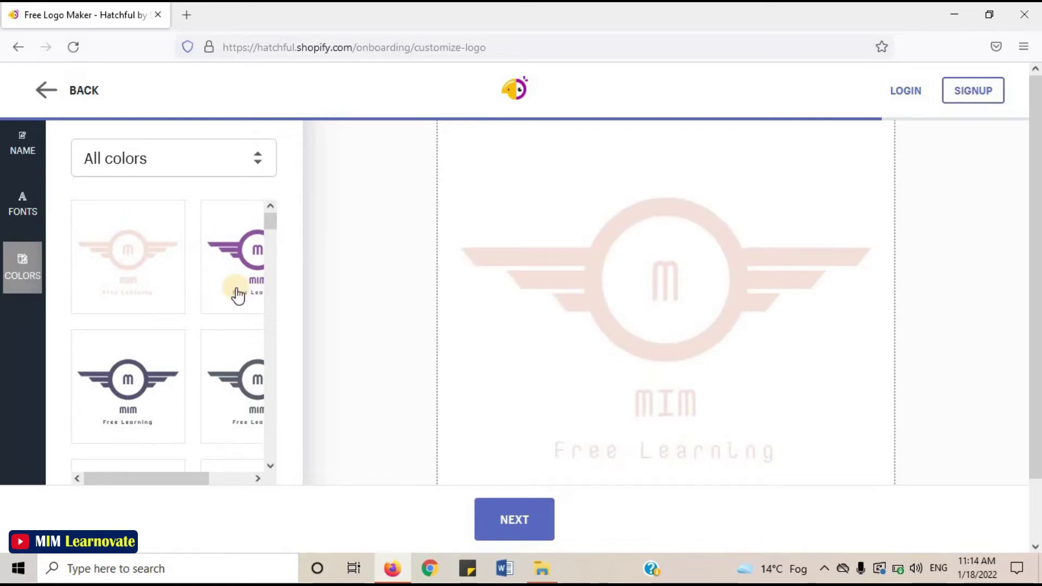
pyautogui.click(538, 526)
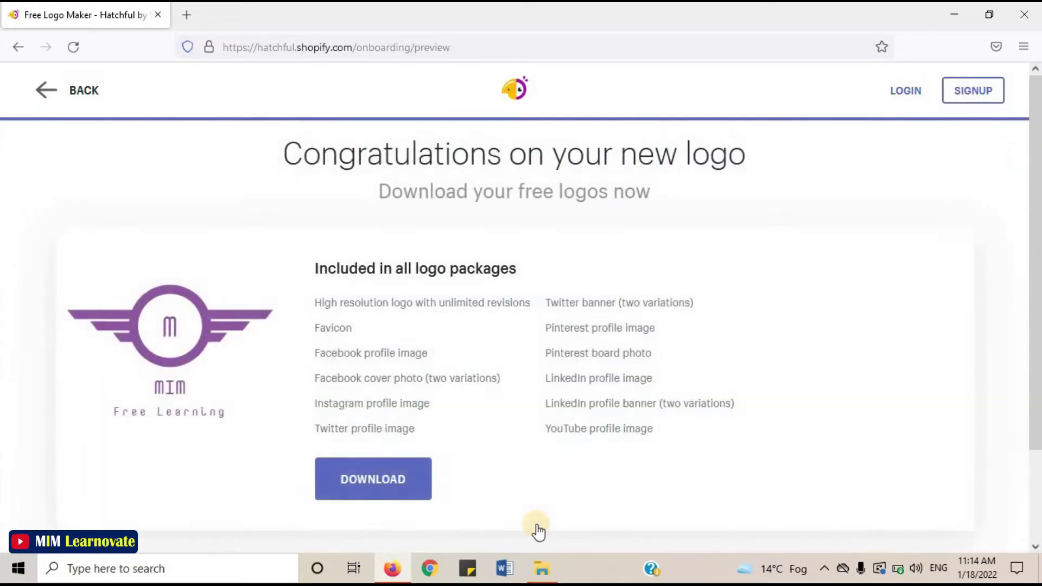
# Sign up for a Hatchful account with an e-mail and password to receive the logo package.
pyautogui.click(396, 464)
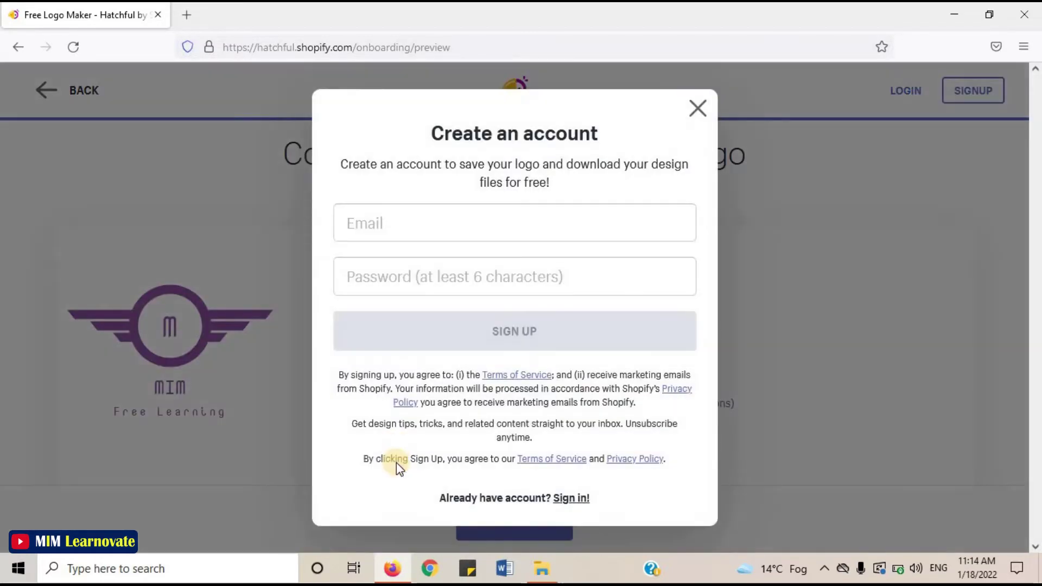
pyautogui.click(409, 228)
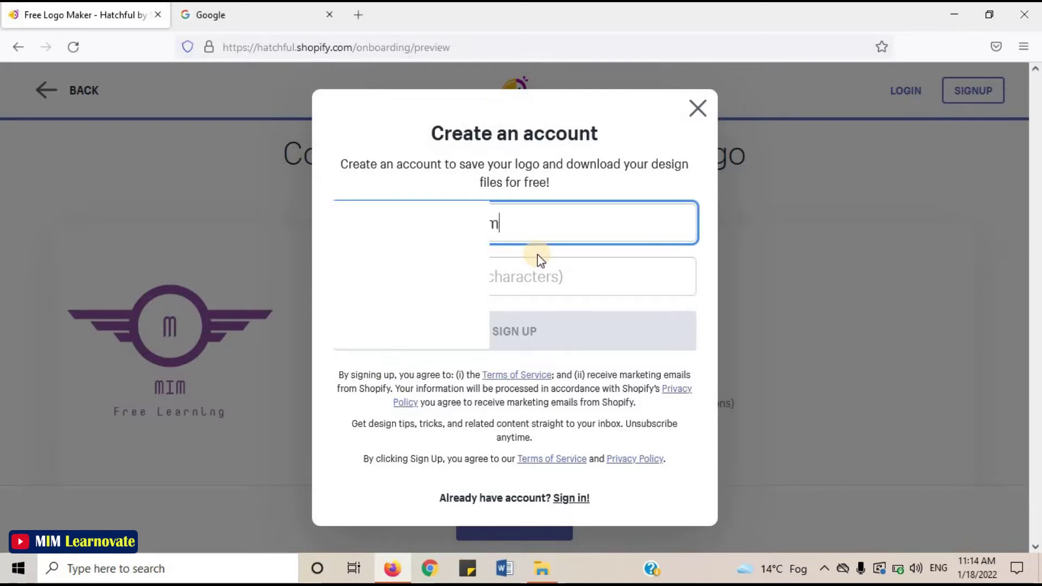
pyautogui.click(522, 278)
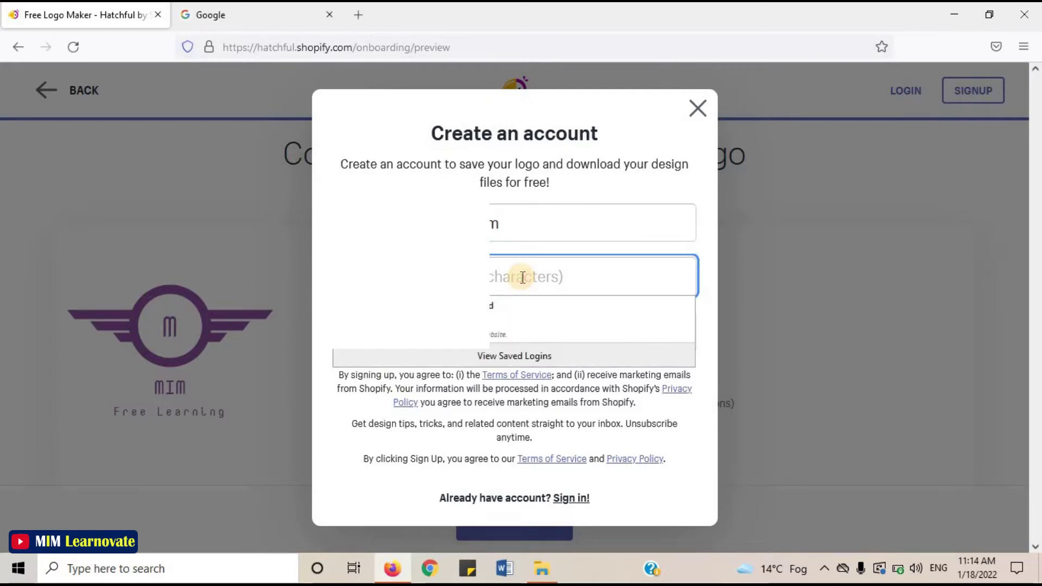
pyautogui.write('password')
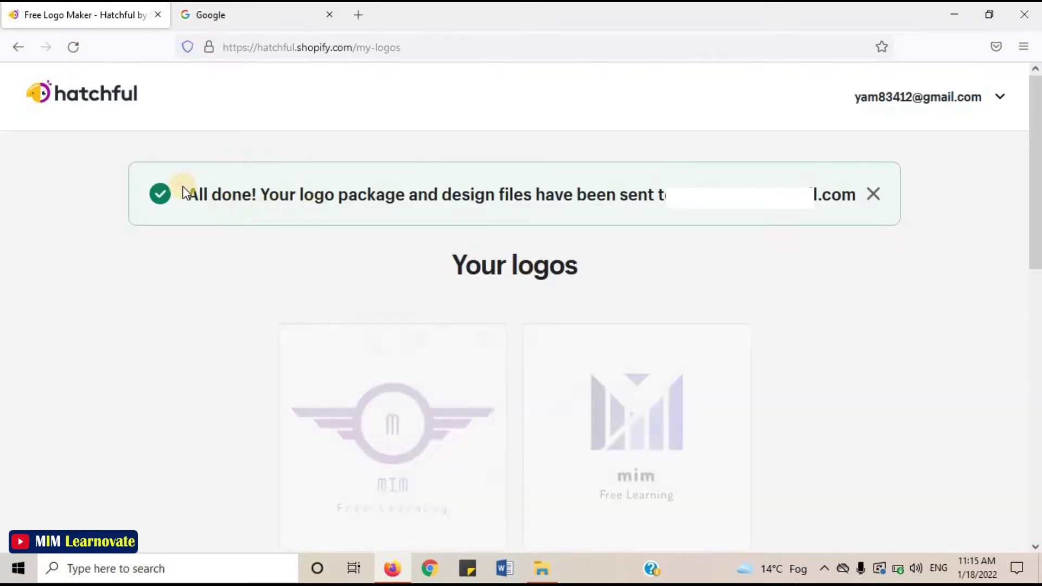
pyautogui.moveTo(181, 193); pyautogui.dragTo(895, 201)
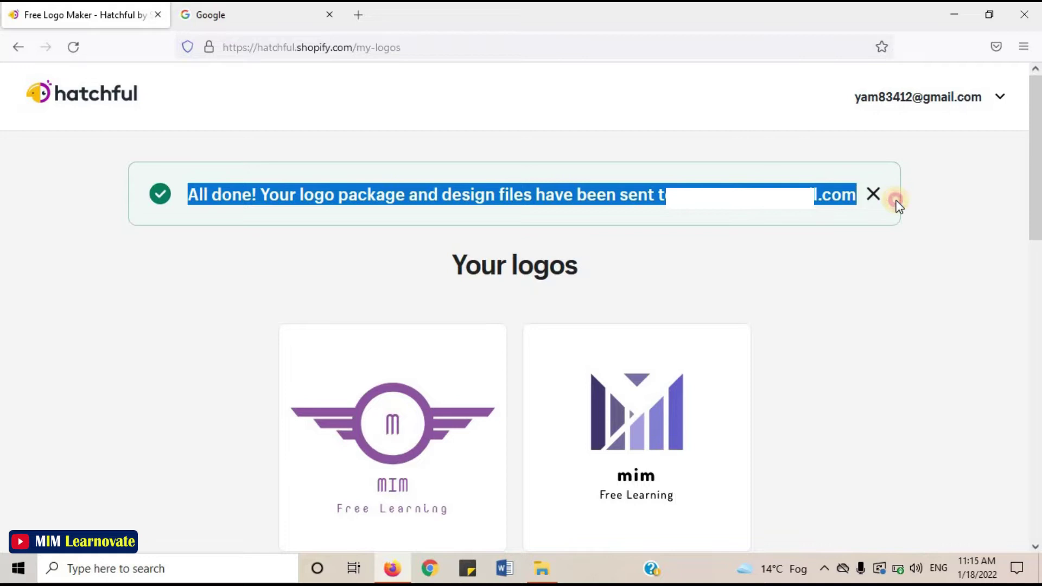
pyautogui.click(840, 256)
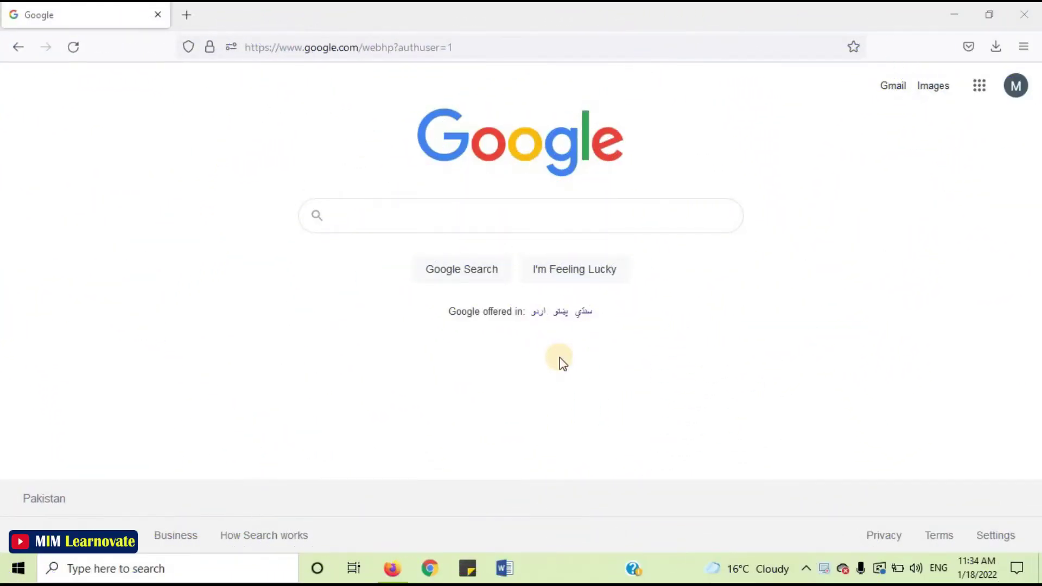
# Search Google for 'canva free logo maker' and open Canva's Logo Maker page.
pyautogui.click(444, 210)
pyautogui.write('canva ')
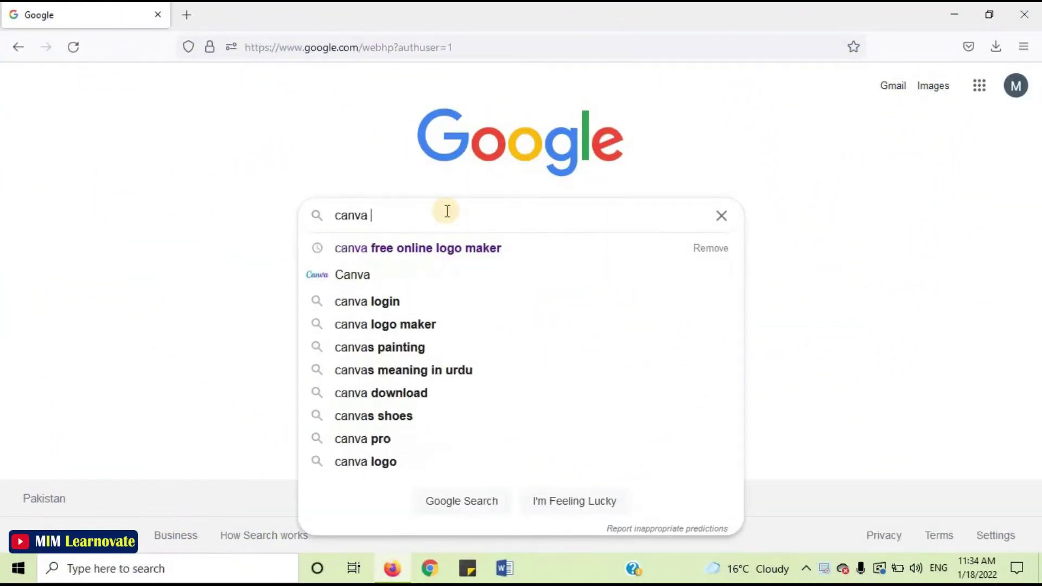
pyautogui.write('free lo')
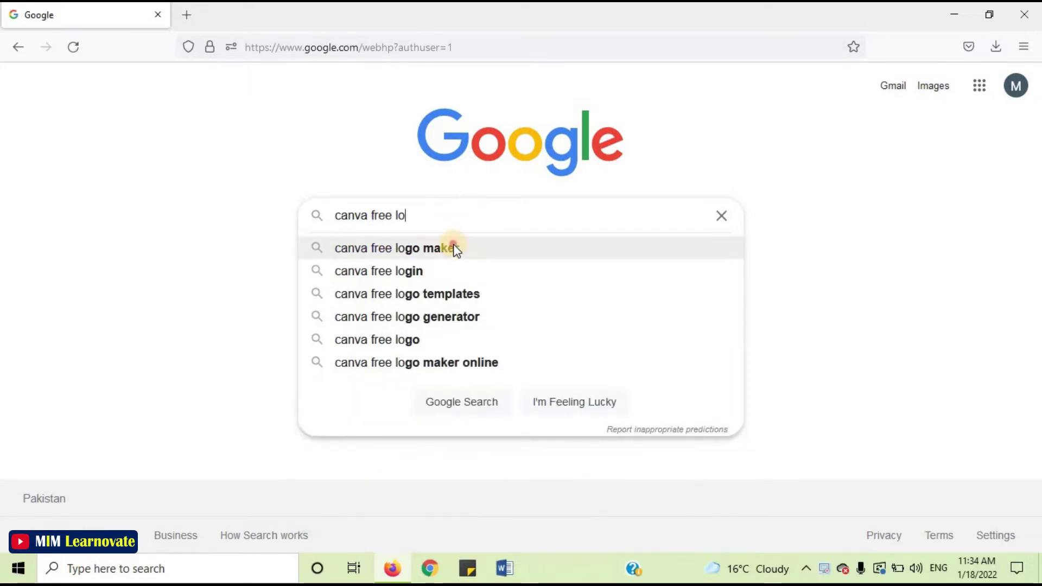
pyautogui.click(453, 247)
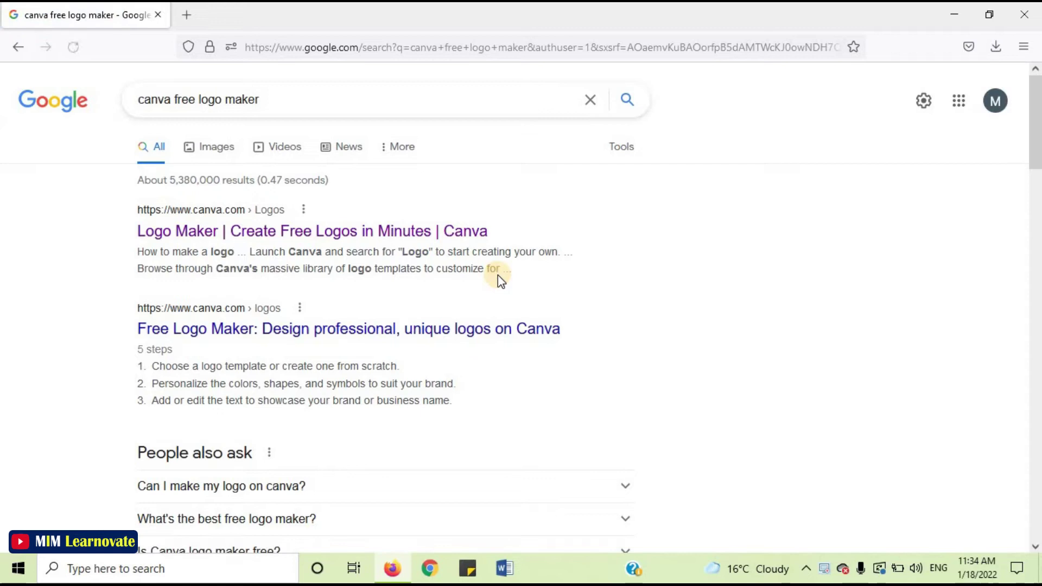
pyautogui.click(410, 232)
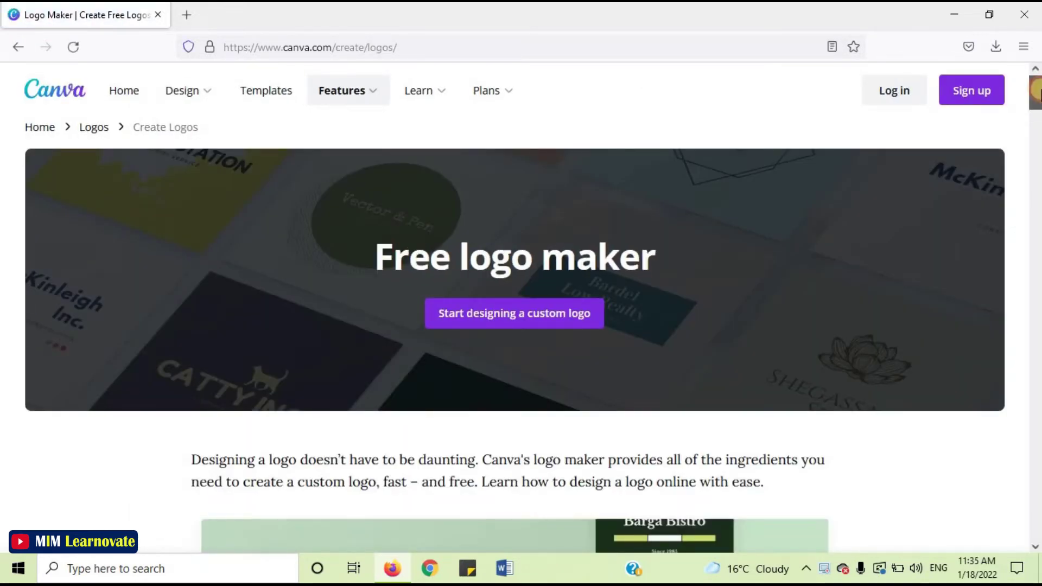
# Start a custom Canva logo and search the templates for 'education'.
pyautogui.click(573, 319)
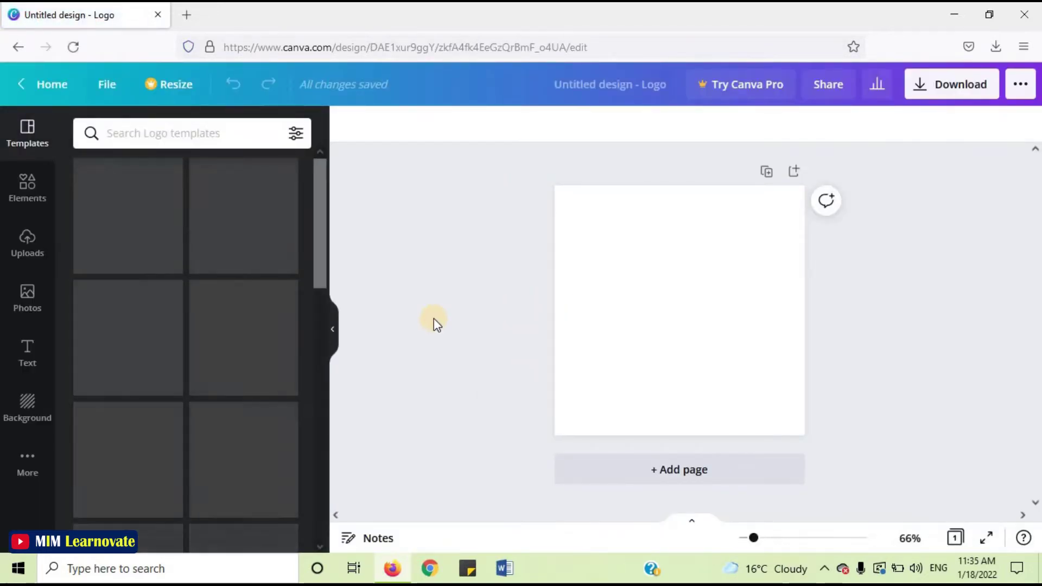
pyautogui.click(237, 136)
pyautogui.write('edu')
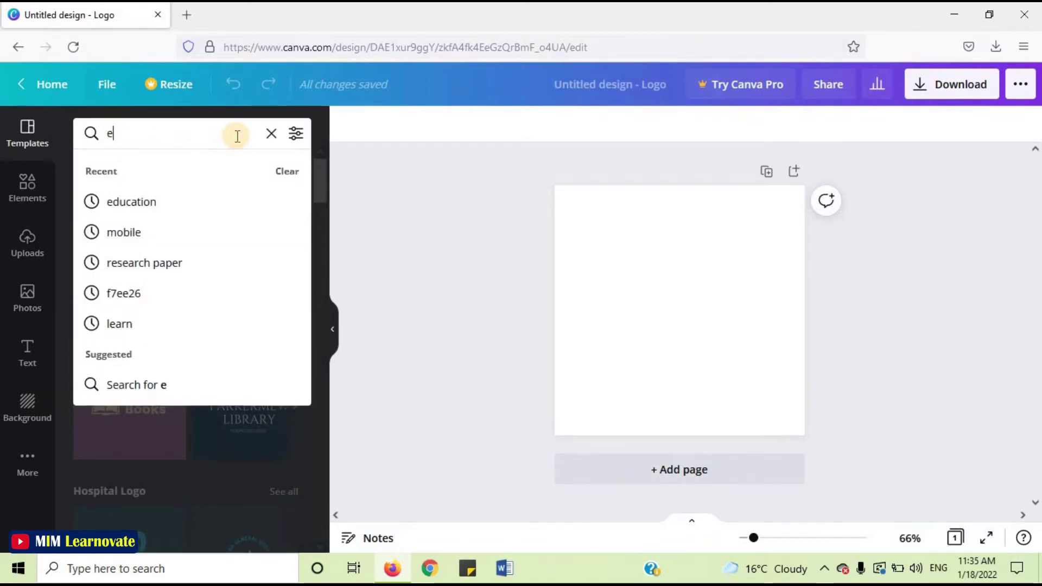
pyautogui.click(218, 202)
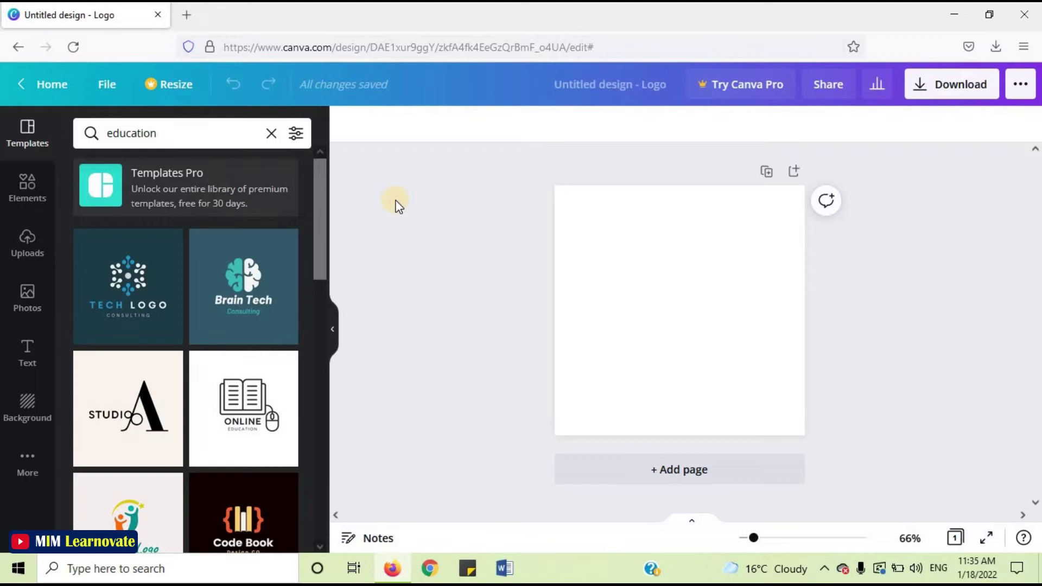
pyautogui.moveTo(318, 208); pyautogui.dragTo(319, 327)
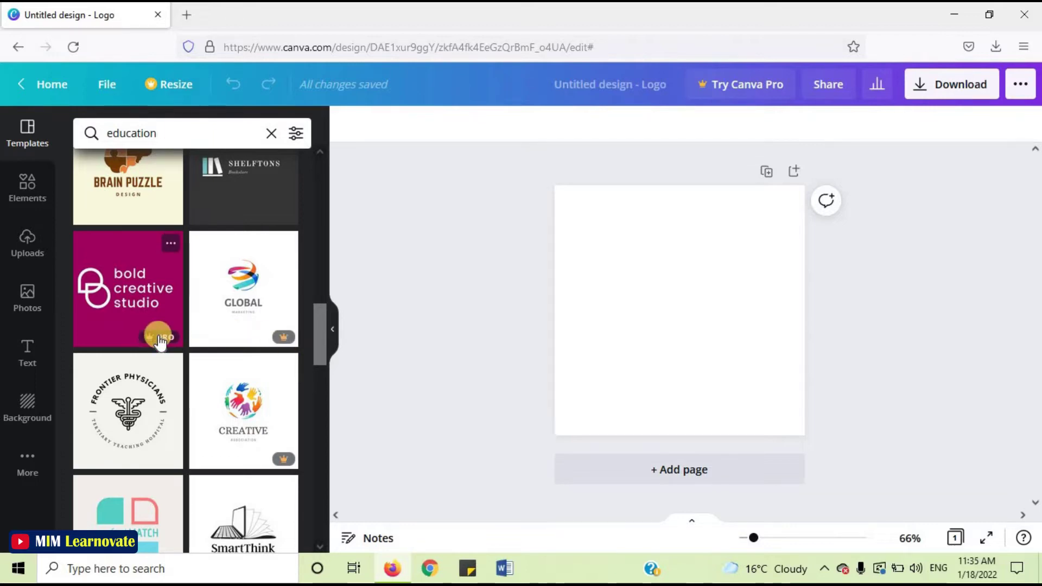
# Dismiss the Canva Pro offer and apply the free Book Read template.
pyautogui.click(142, 303)
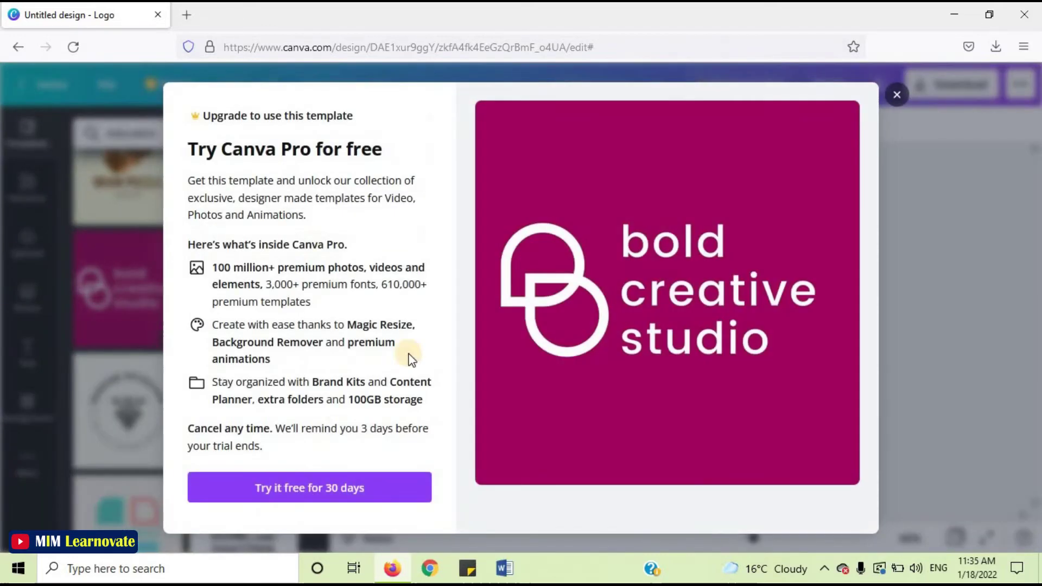
pyautogui.click(897, 95)
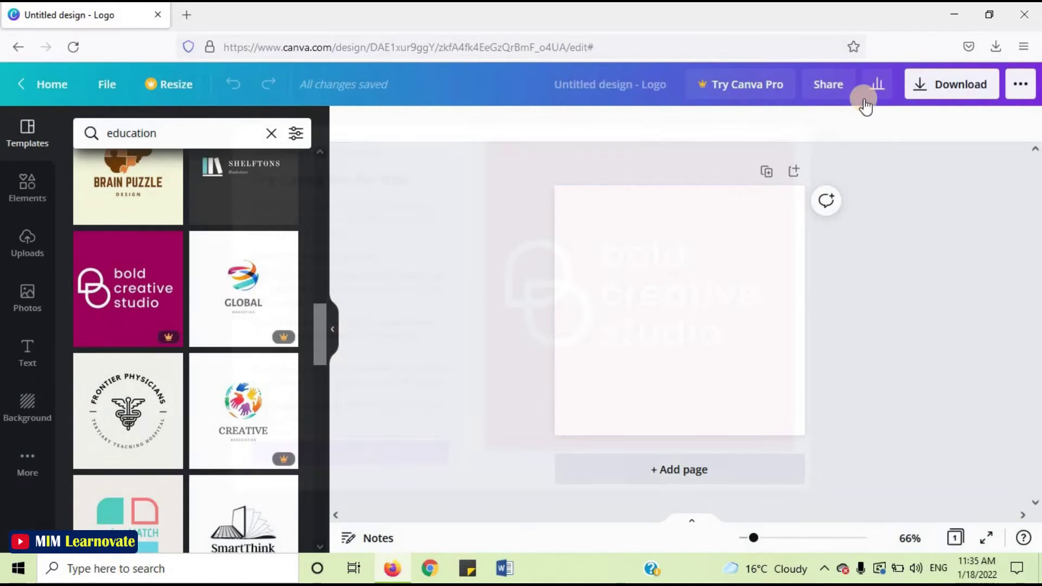
pyautogui.moveTo(325, 340); pyautogui.dragTo(326, 291)
pyautogui.click(142, 282)
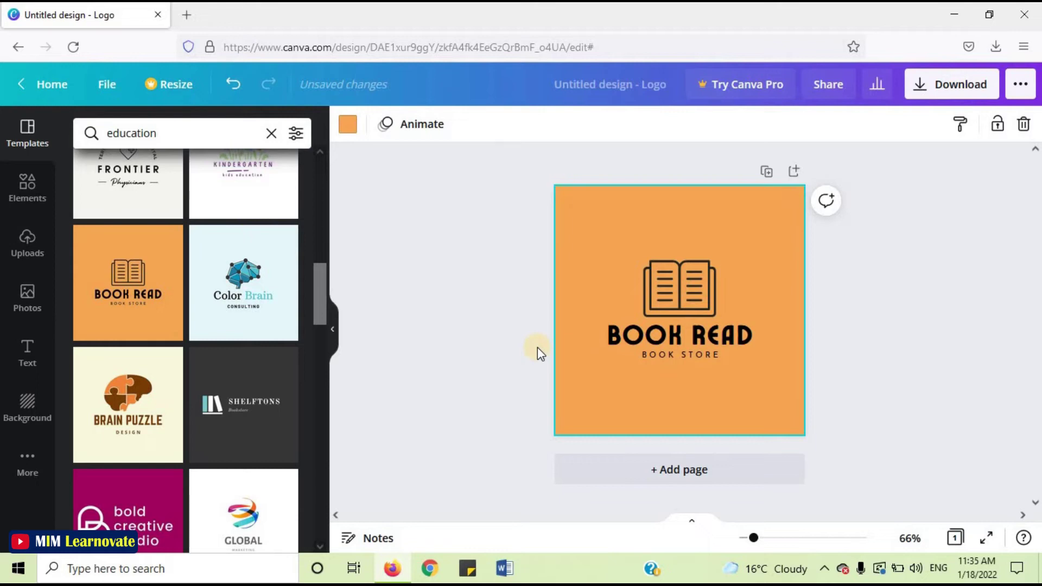
# Replace the BOOK READ title with 'MIM LEARNOVATE'.
pyautogui.doubleClick(735, 333)
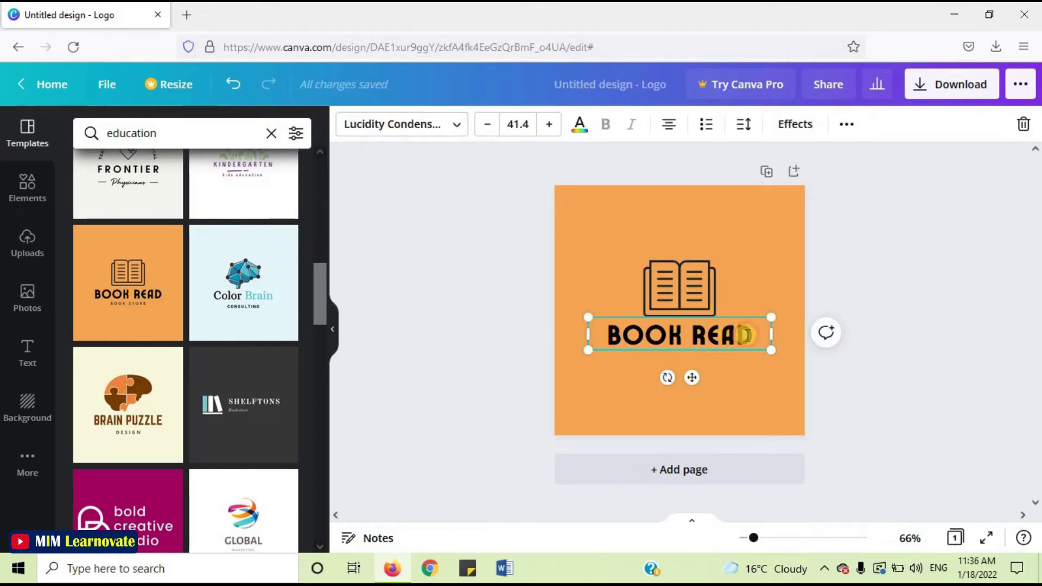
pyautogui.press('BackSpace')
pyautogui.write('MIM L')
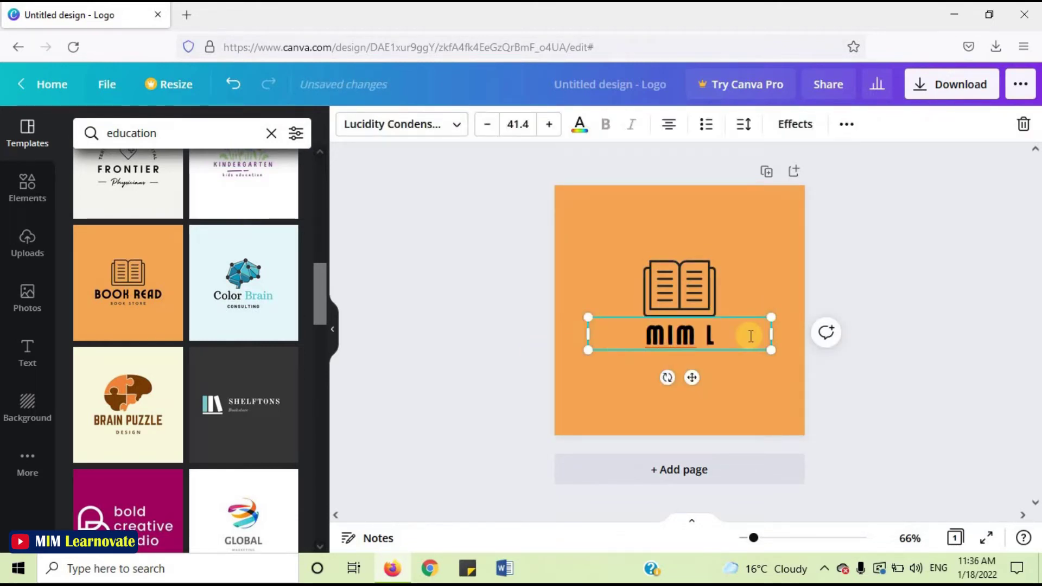
pyautogui.write('EARNOVATE')
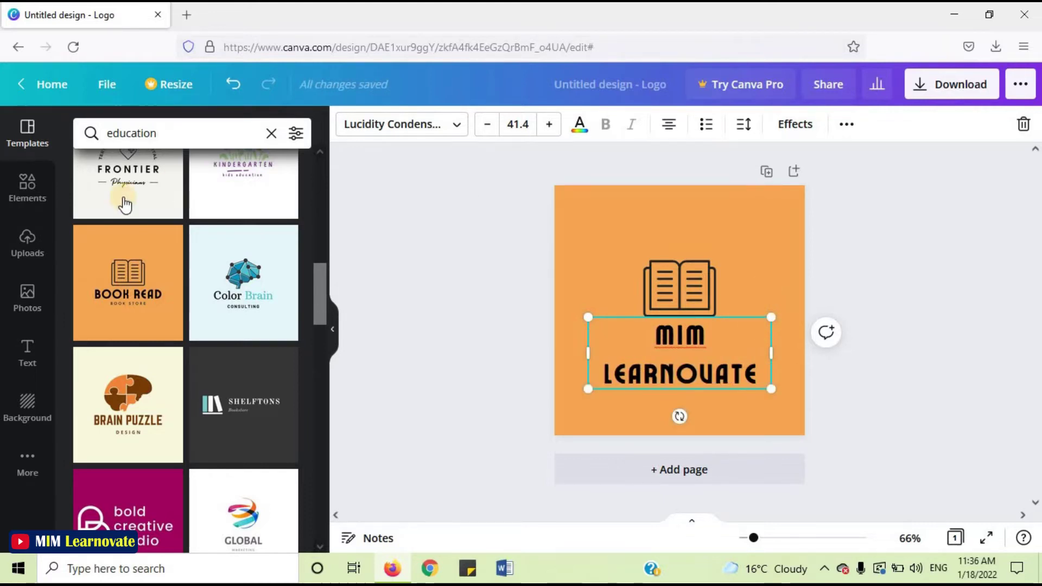
pyautogui.click(44, 190)
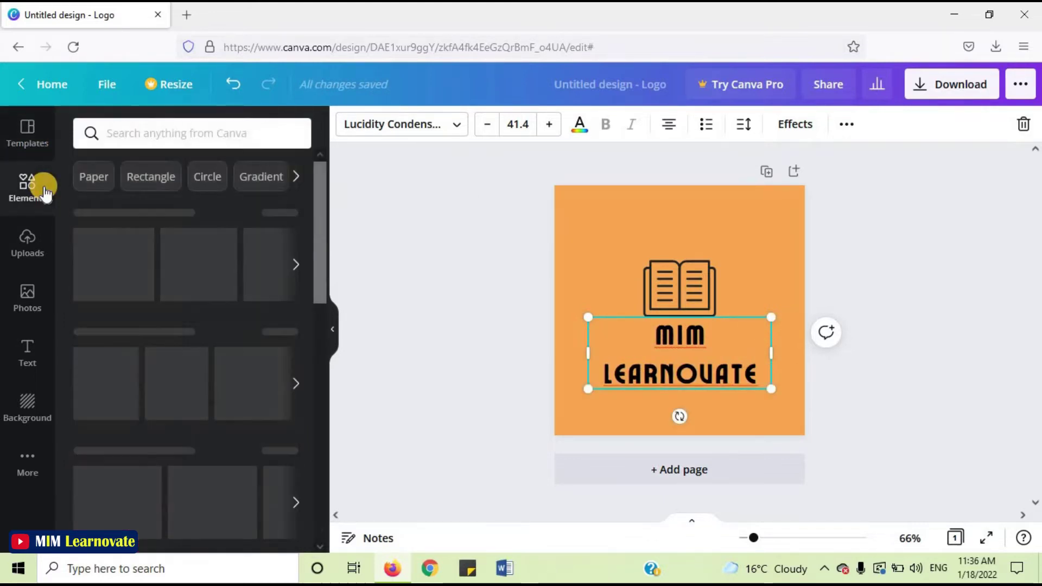
pyautogui.click(623, 262)
# Add an open book graphic and delete the original outline book icon.
pyautogui.click(158, 278)
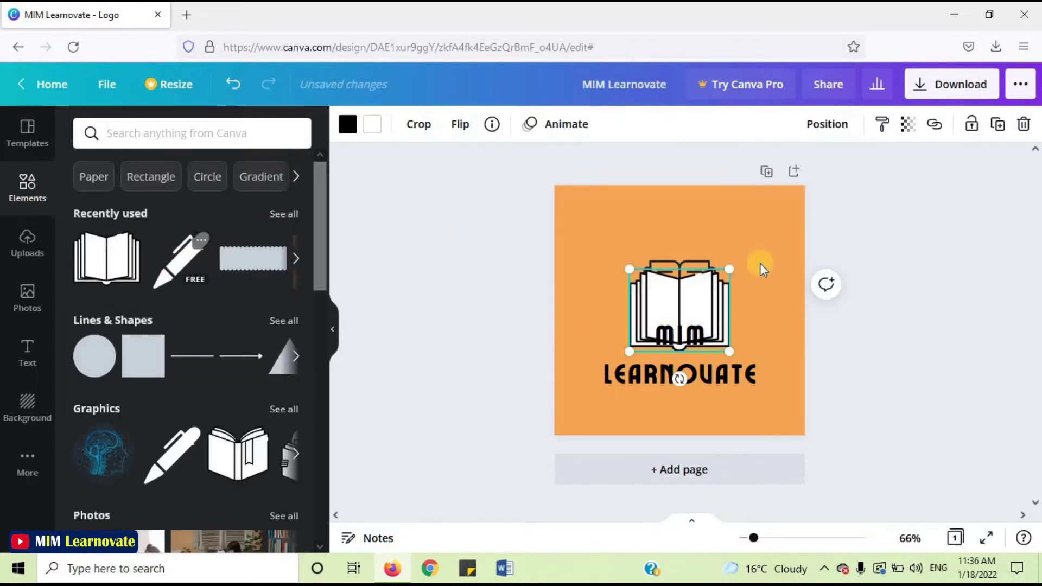
pyautogui.moveTo(691, 305); pyautogui.dragTo(669, 280)
pyautogui.click(680, 289)
pyautogui.press('Delete')
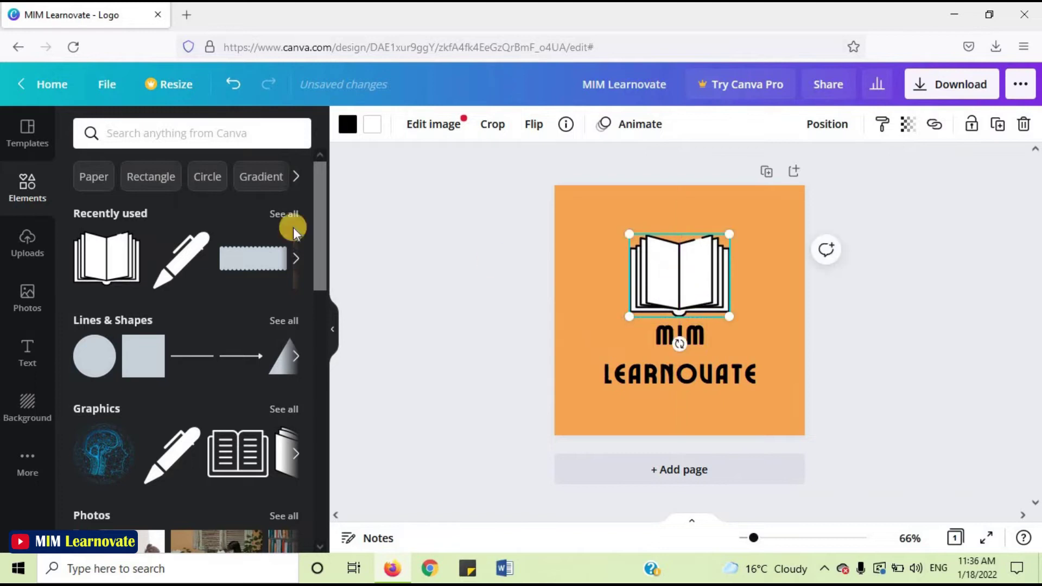
# Add a pen graphic at the upper right and resize and arrange it beside the book.
pyautogui.click(187, 263)
pyautogui.moveTo(684, 326); pyautogui.dragTo(745, 242)
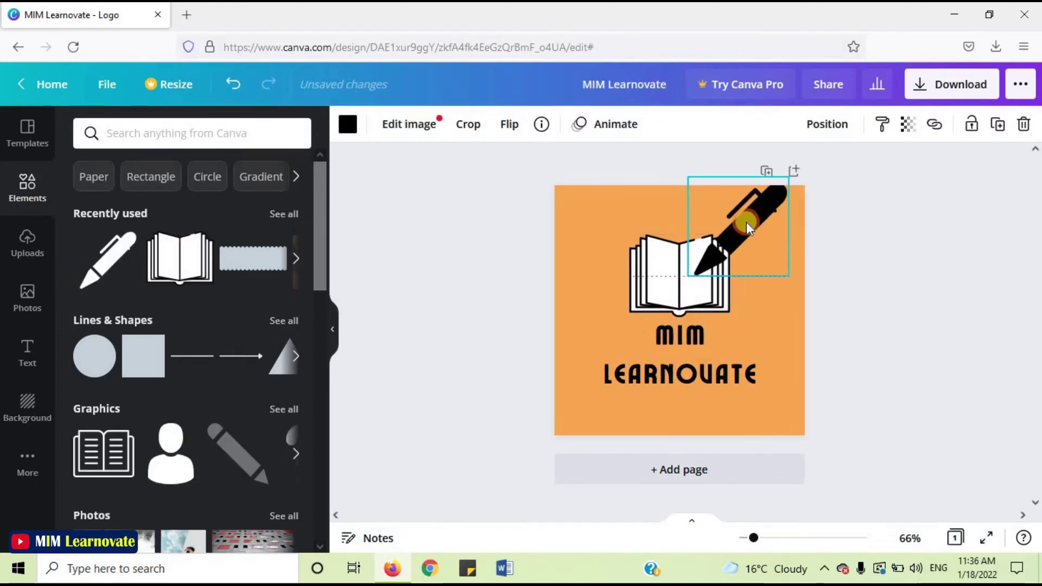
pyautogui.moveTo(791, 177); pyautogui.dragTo(759, 210)
pyautogui.click(676, 279)
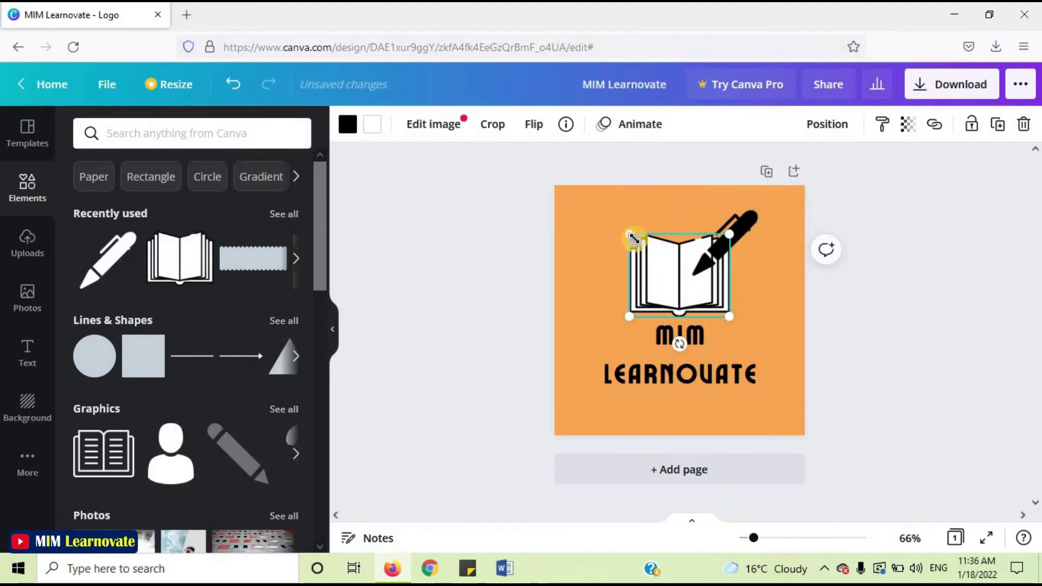
pyautogui.moveTo(631, 235); pyautogui.dragTo(641, 244)
pyautogui.moveTo(676, 305); pyautogui.dragTo(667, 295)
pyautogui.moveTo(749, 227)
pyautogui.mouseDown()
pyautogui.moveTo(744, 245)
pyautogui.moveTo(748, 233)
pyautogui.mouseUp()
pyautogui.moveTo(750, 293); pyautogui.dragTo(739, 285)
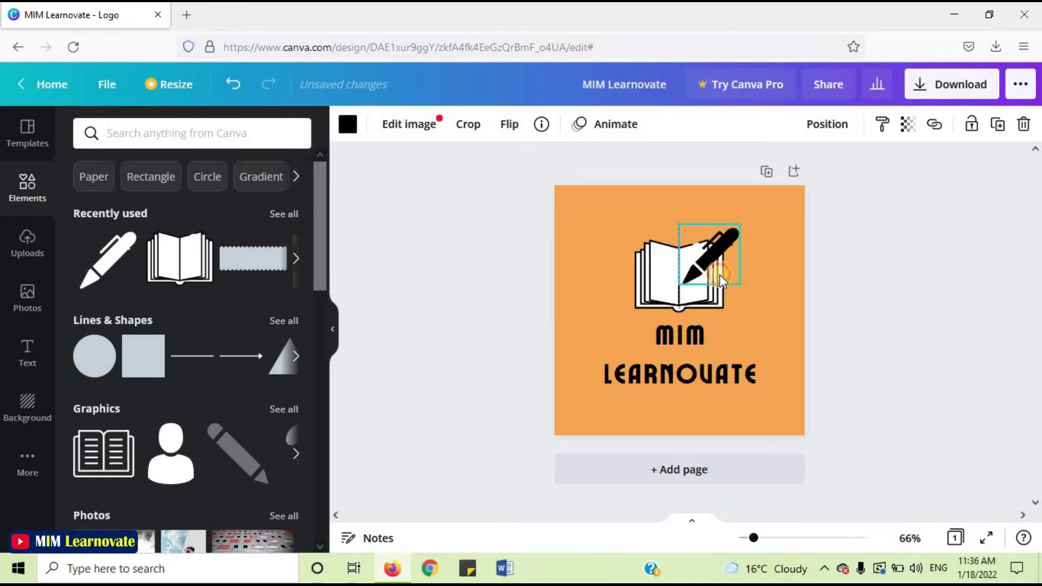
pyautogui.click(777, 294)
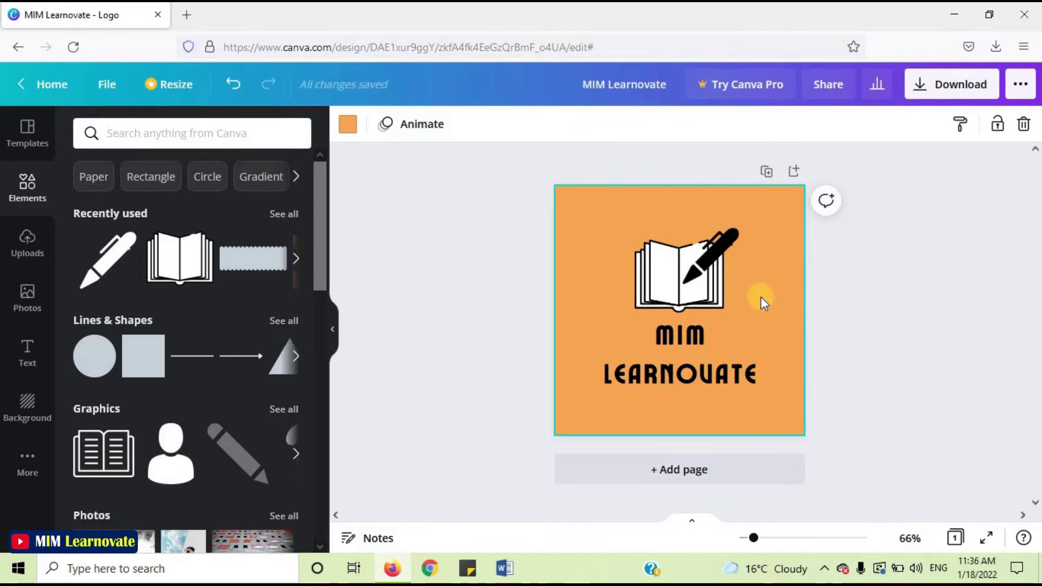
# Colour the open book dark blue and the pen light grey.
pyautogui.click(663, 290)
pyautogui.click(371, 128)
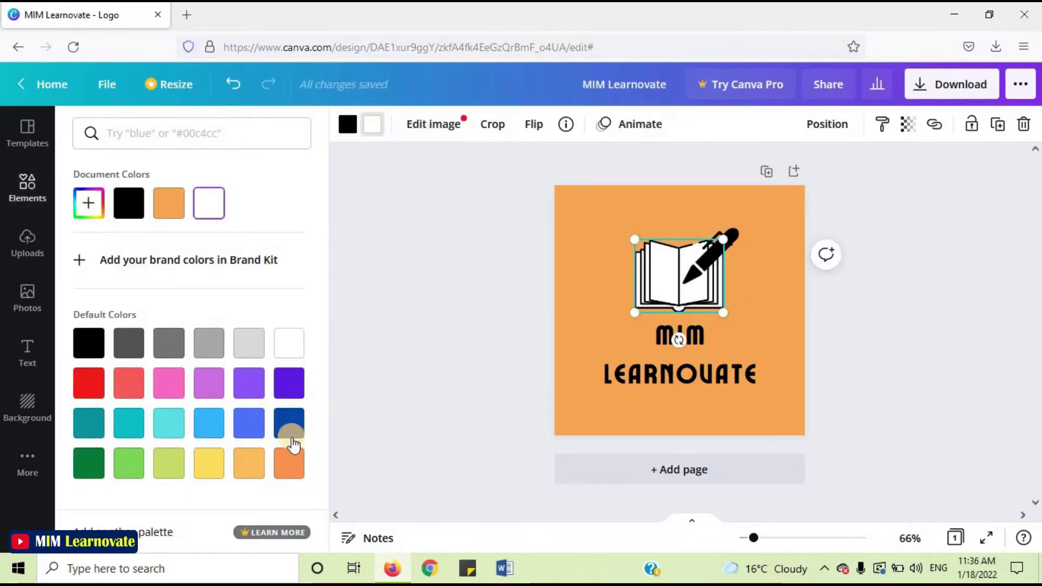
pyautogui.click(289, 426)
pyautogui.click(740, 237)
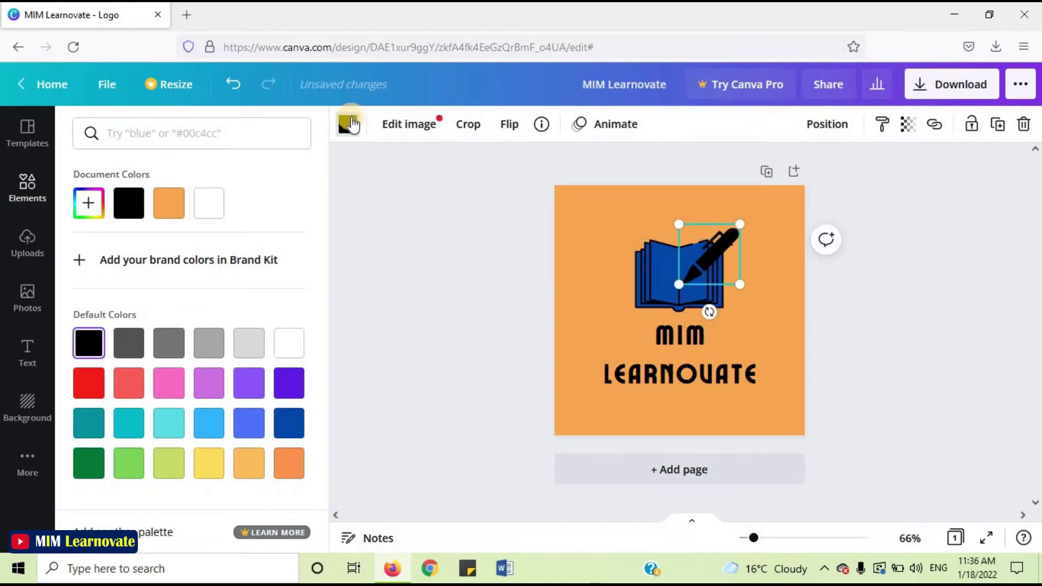
pyautogui.click(249, 342)
# Change the orange page background to white.
pyautogui.click(628, 220)
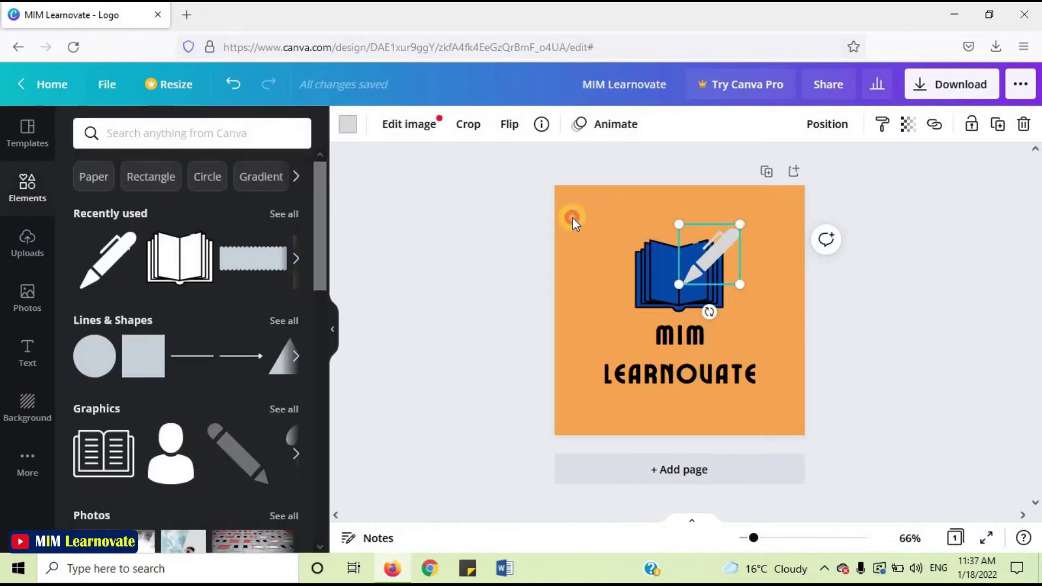
pyautogui.click(351, 128)
pyautogui.click(288, 344)
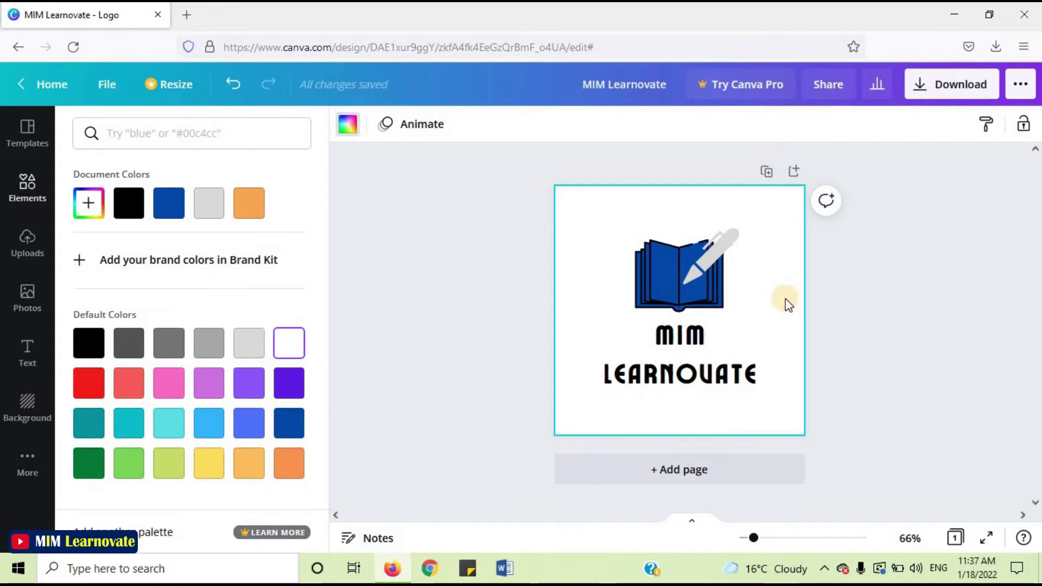
pyautogui.click(957, 200)
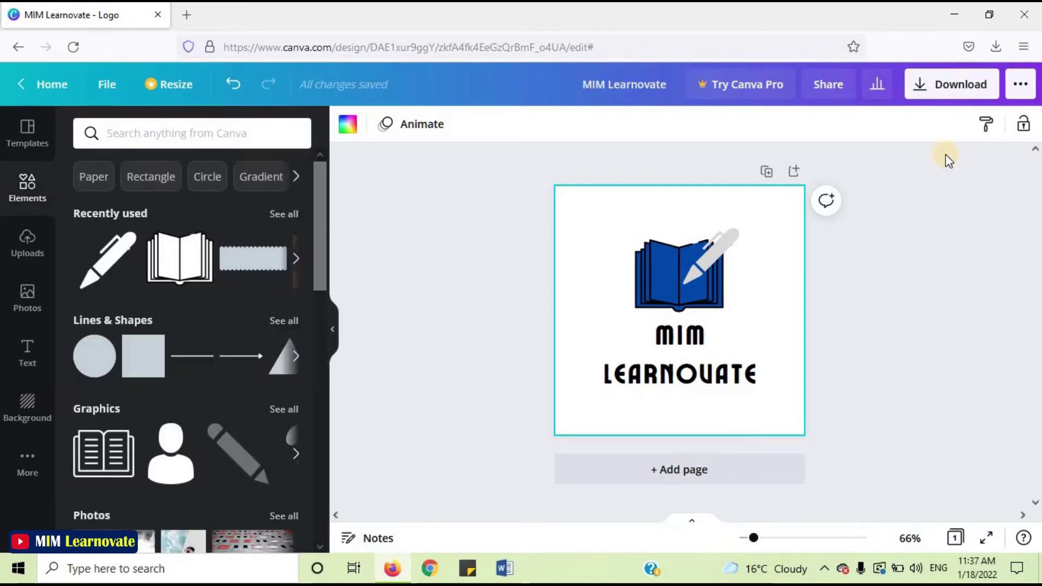
pyautogui.click(951, 86)
# Download the Canva logo as a PNG file.
pyautogui.click(1010, 191)
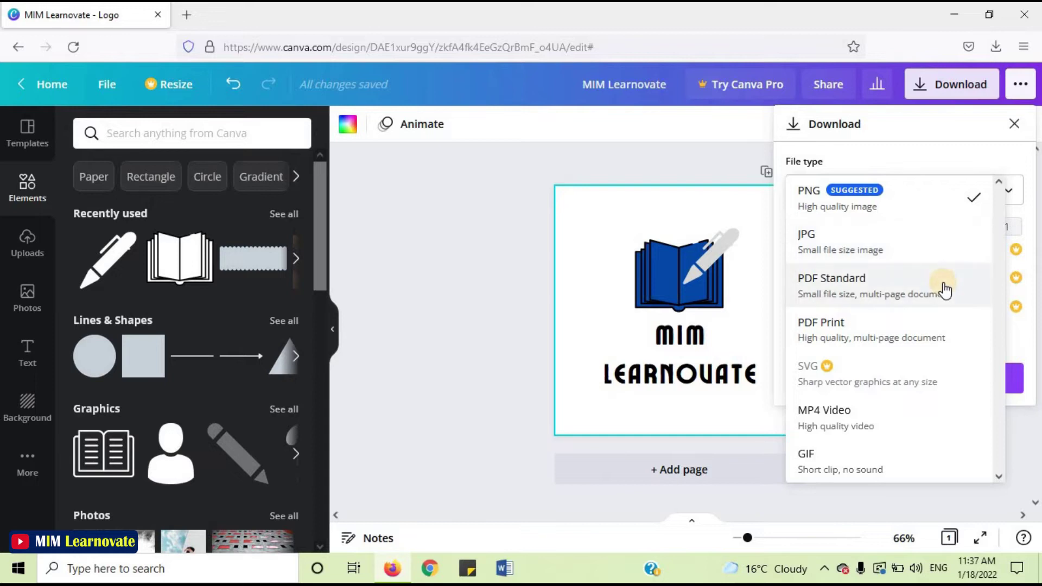
pyautogui.click(942, 203)
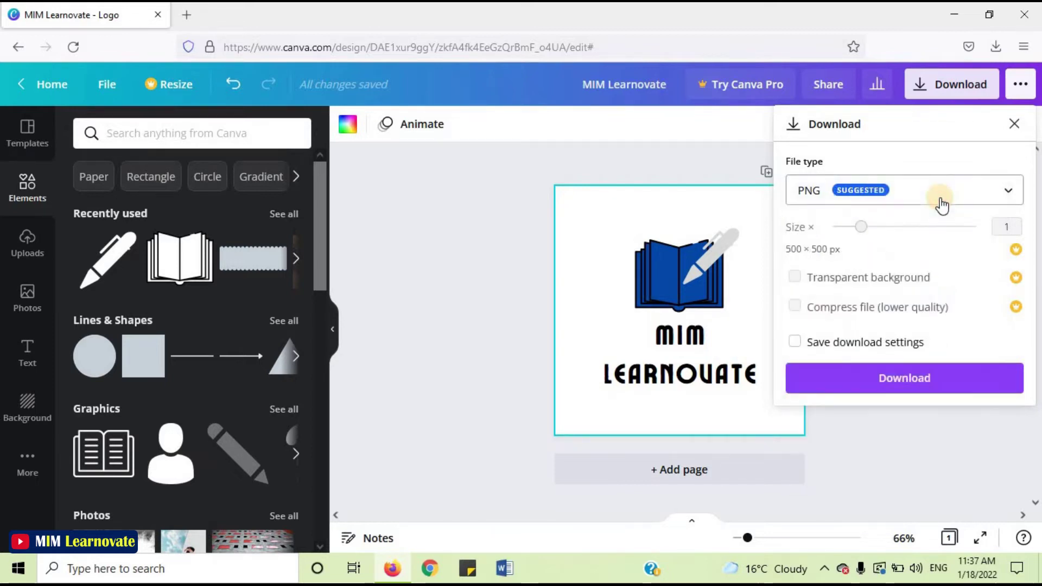
pyautogui.click(931, 378)
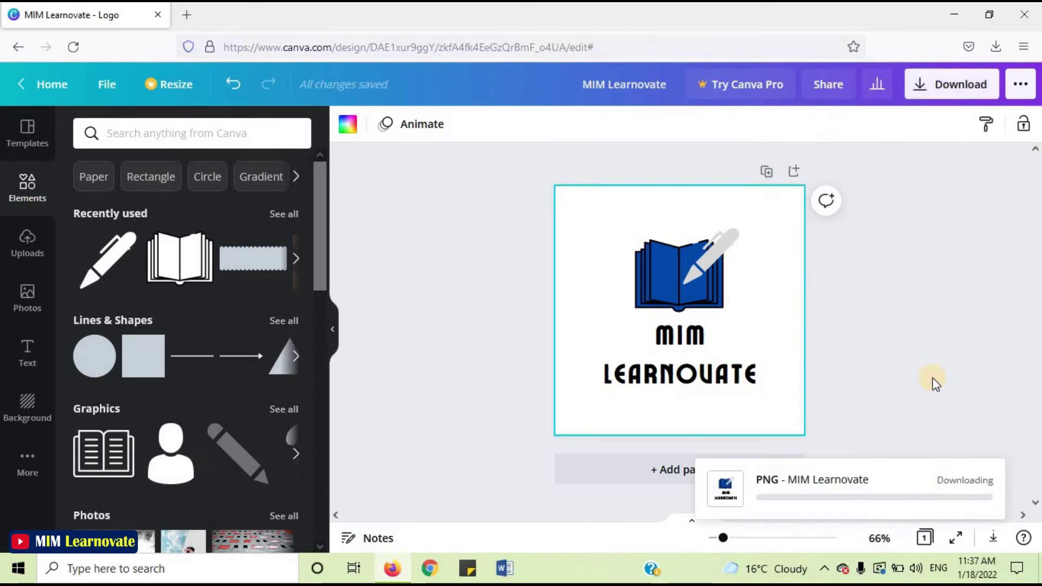
# Open MIM Learnovate.png from its downloads folder to view it.
pyautogui.click(996, 46)
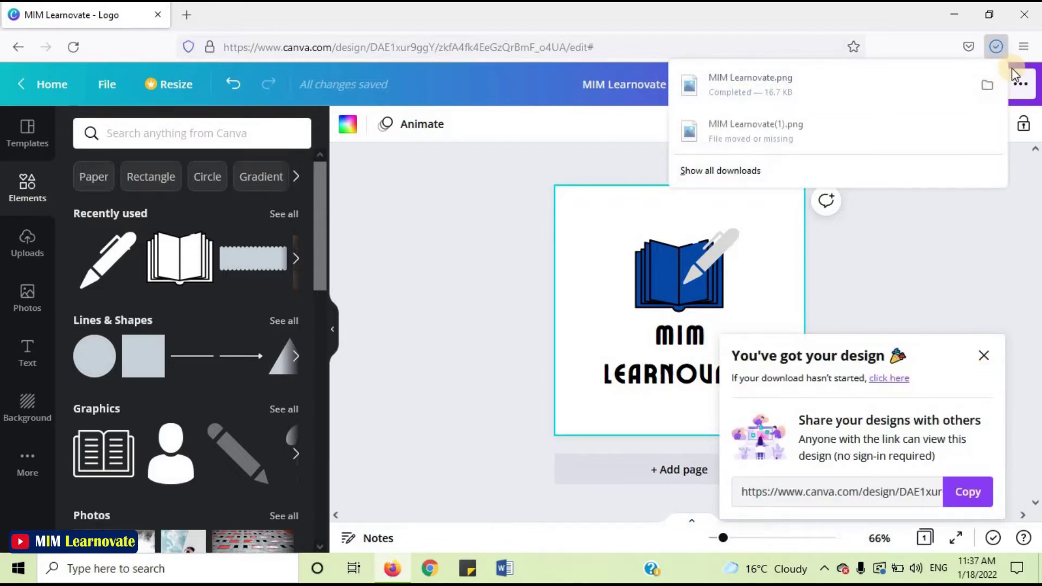
pyautogui.click(987, 85)
pyautogui.doubleClick(458, 239)
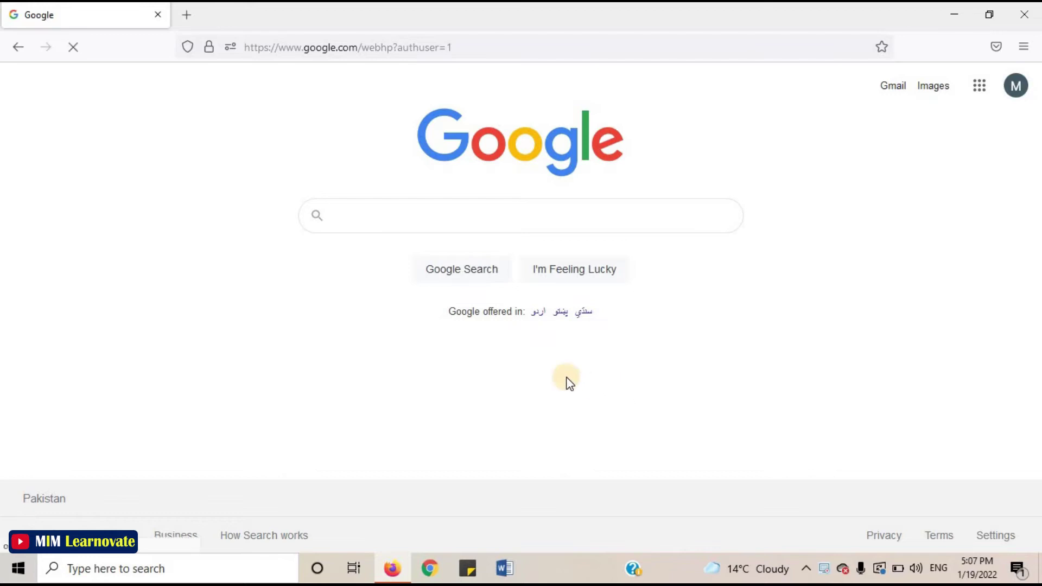
# Search Google for 'squarespace free logo maker' and open the Squarespace logo maker page.
pyautogui.write('squarespace free logo maker')
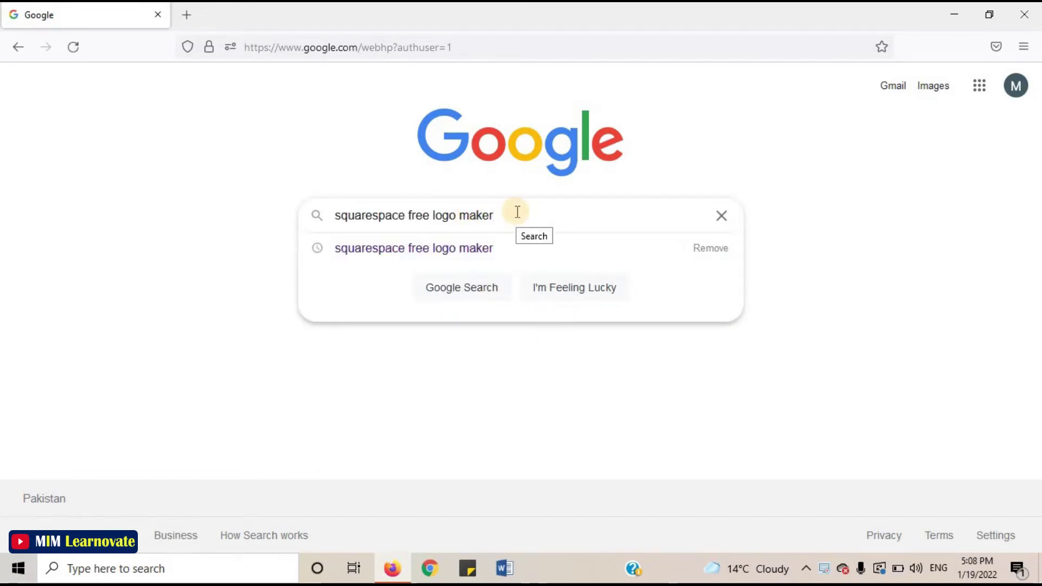
pyautogui.press('Return')
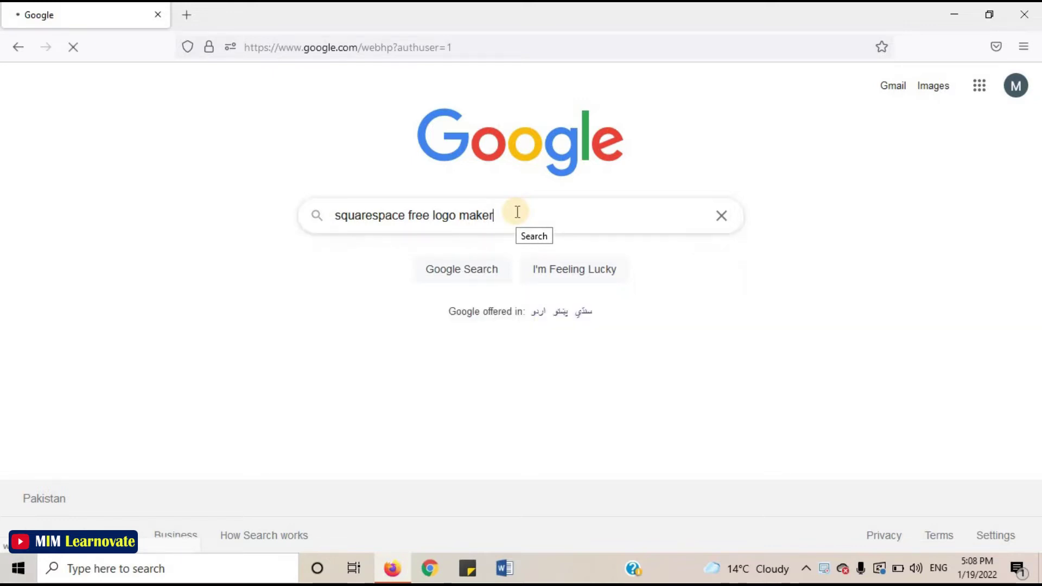
pyautogui.moveTo(1036, 108); pyautogui.dragTo(1037, 181)
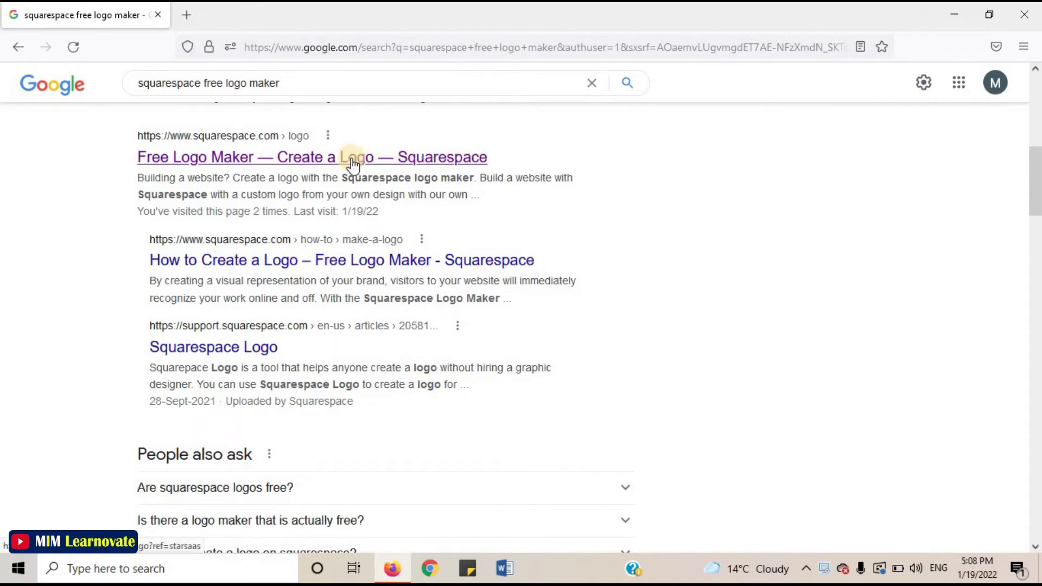
pyautogui.click(276, 163)
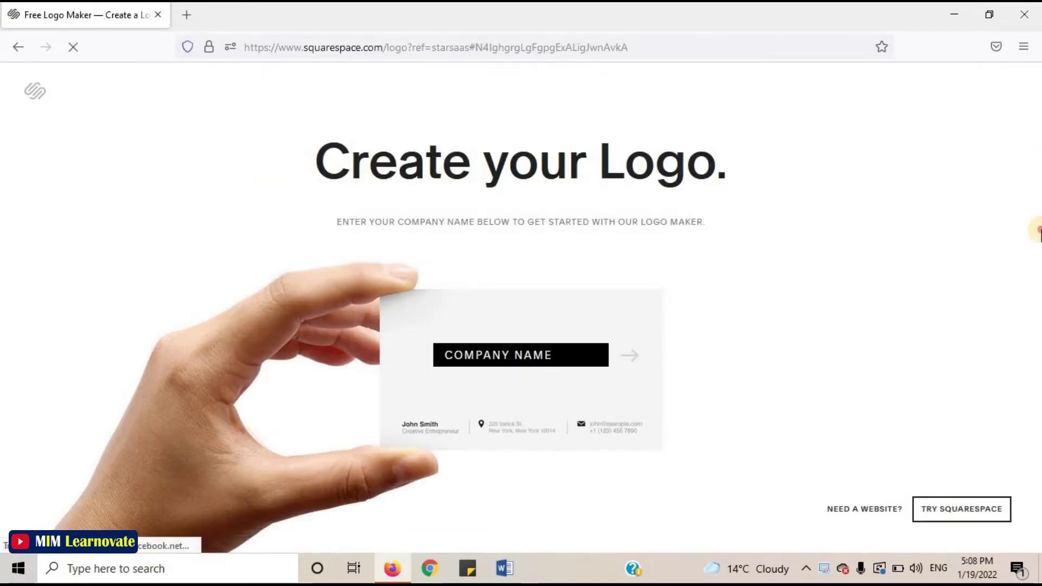
# Enter 'MIM Learnovate' as the company name and generate a logo.
pyautogui.click(515, 355)
pyautogui.write('MIM Learnovate')
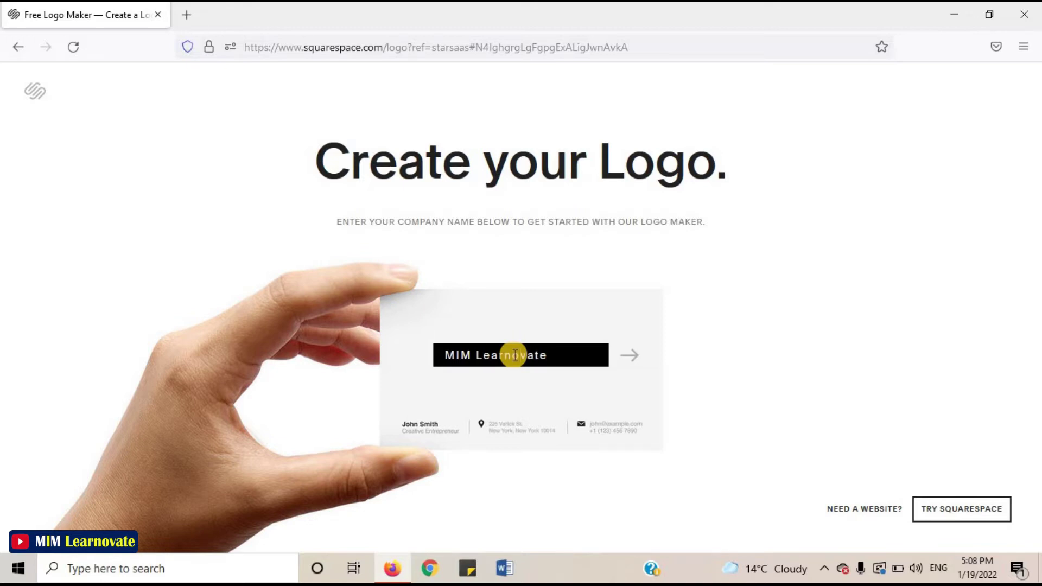
pyautogui.click(640, 359)
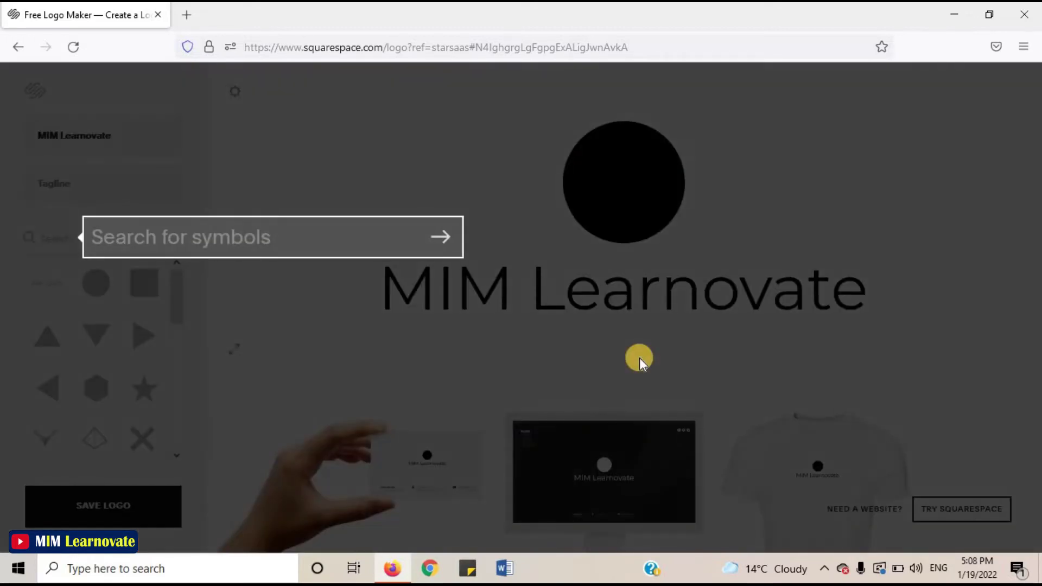
# Search icons for 'Learning' and use the book-and-graduation-cap icon.
pyautogui.click(311, 248)
pyautogui.write('Learning')
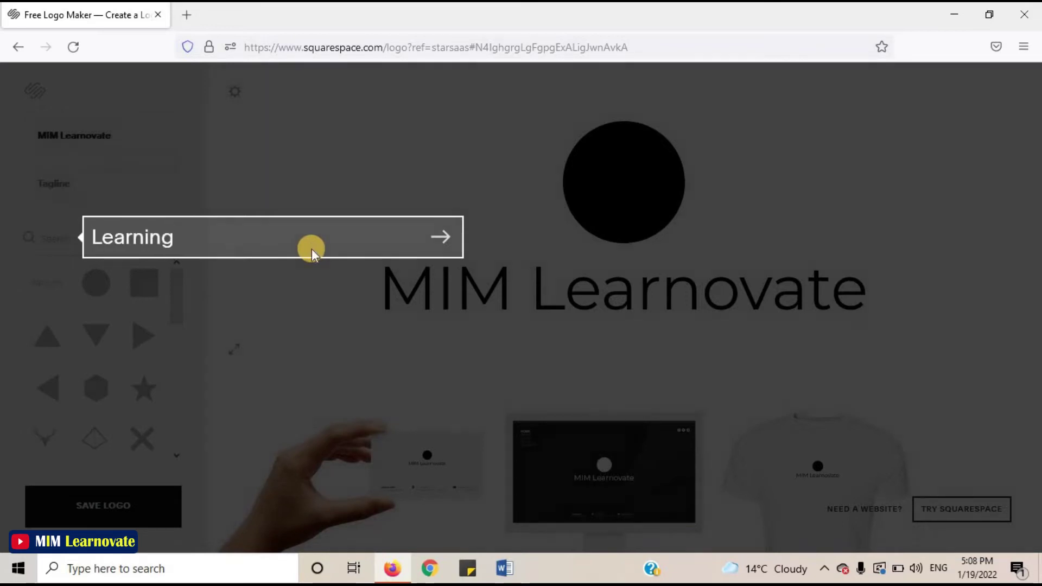
pyautogui.press('Return')
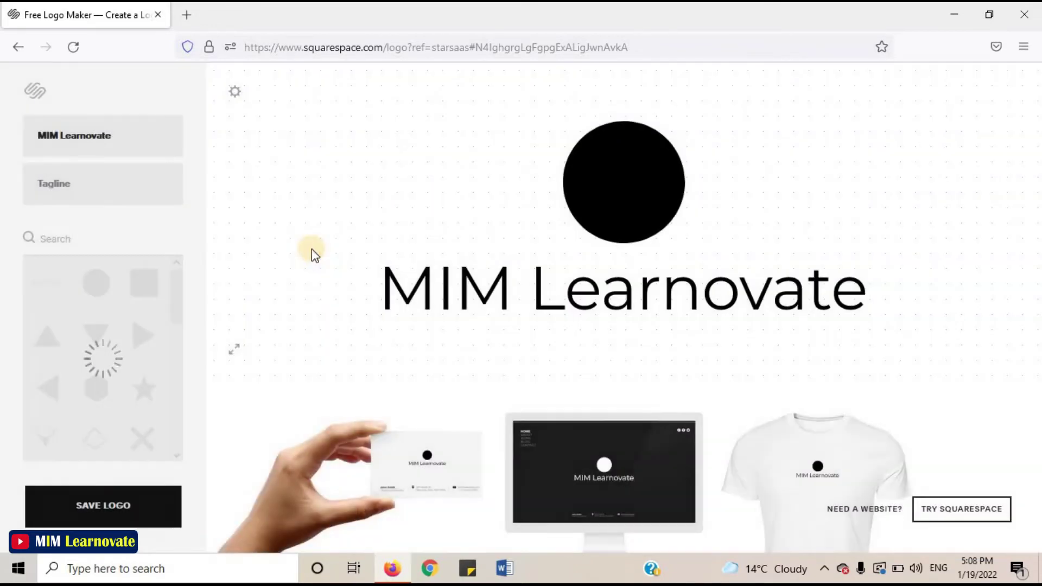
pyautogui.moveTo(174, 296); pyautogui.dragTo(177, 406)
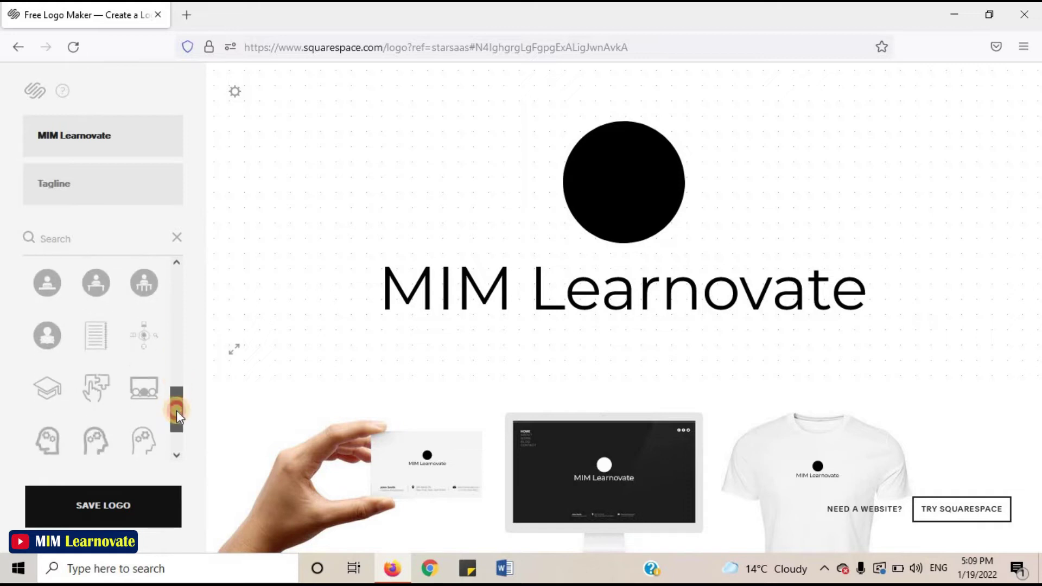
pyautogui.scroll(2, 154, 304)
pyautogui.click(156, 308)
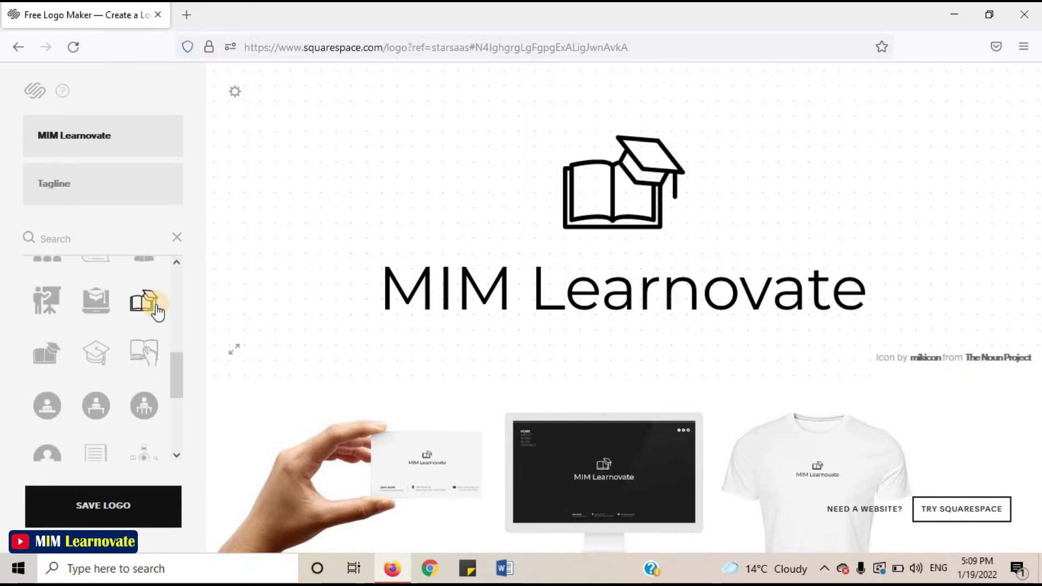
# Add the tagline 'Free Learning' and save the logo.
pyautogui.click(133, 188)
pyautogui.write('Free')
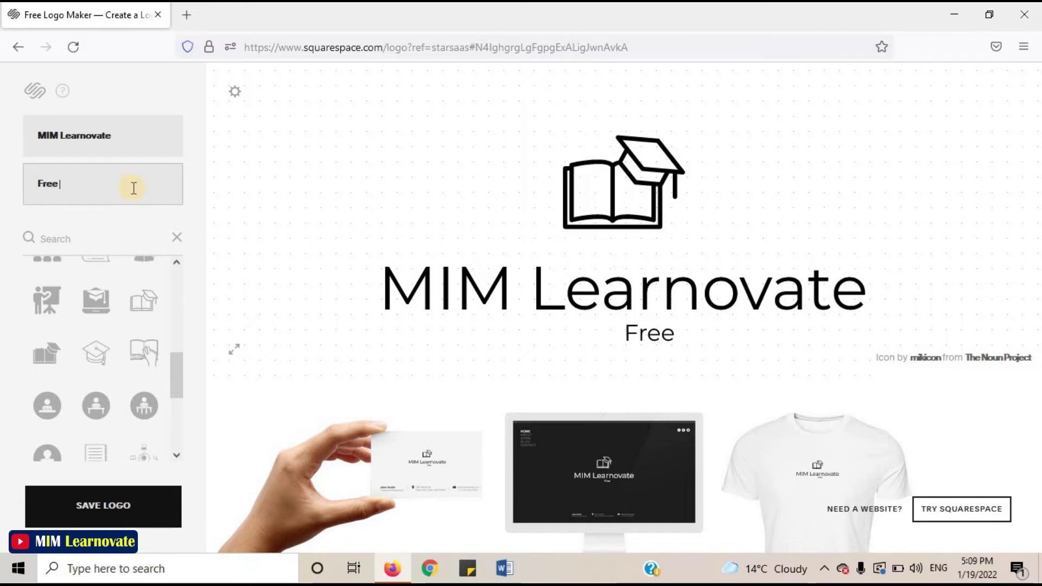
pyautogui.write(' Learning')
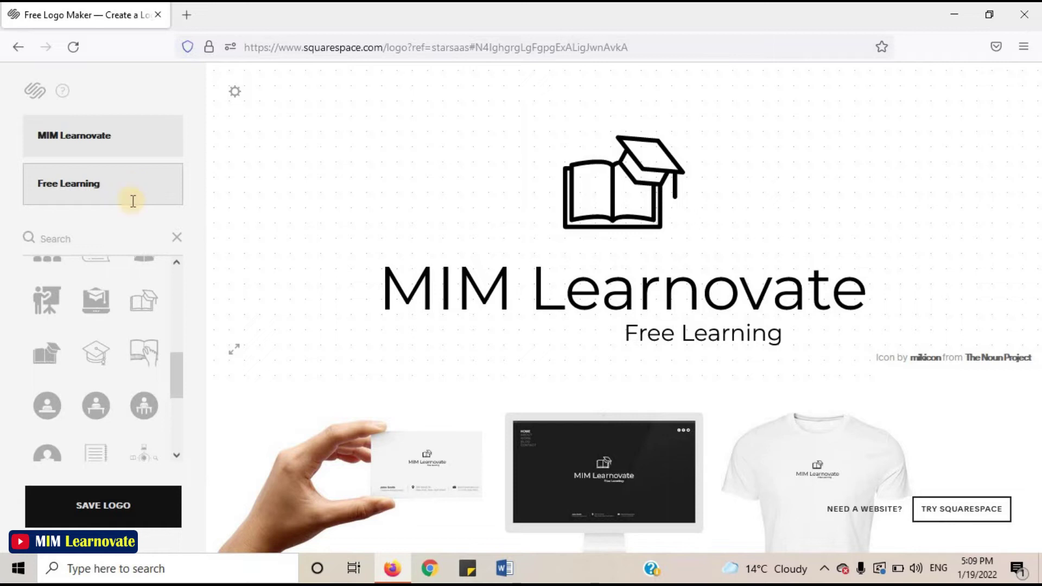
pyautogui.click(152, 504)
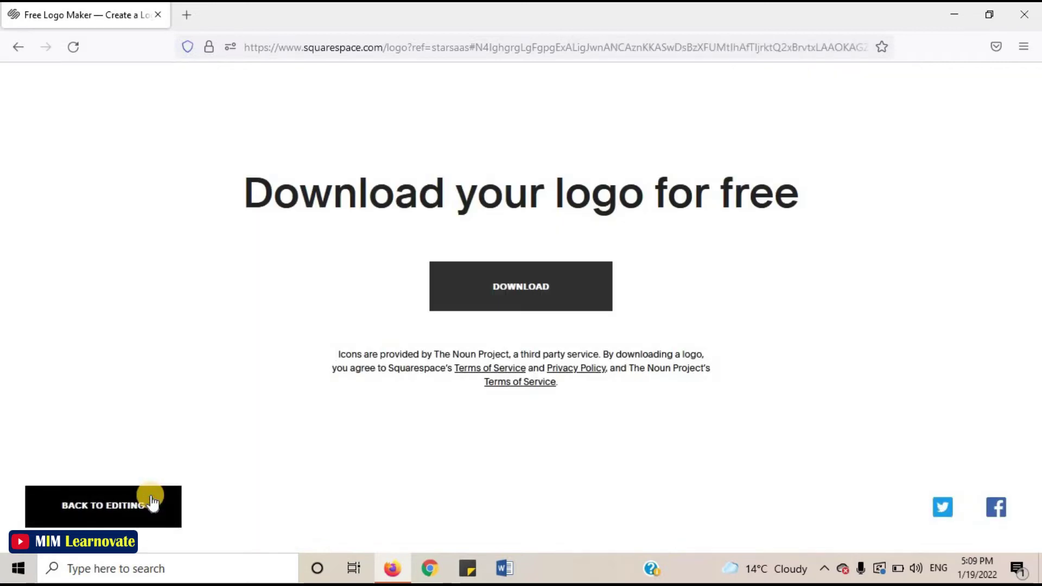
# Download the colour and black PNG logos and show them in the Downloads folder.
pyautogui.click(505, 309)
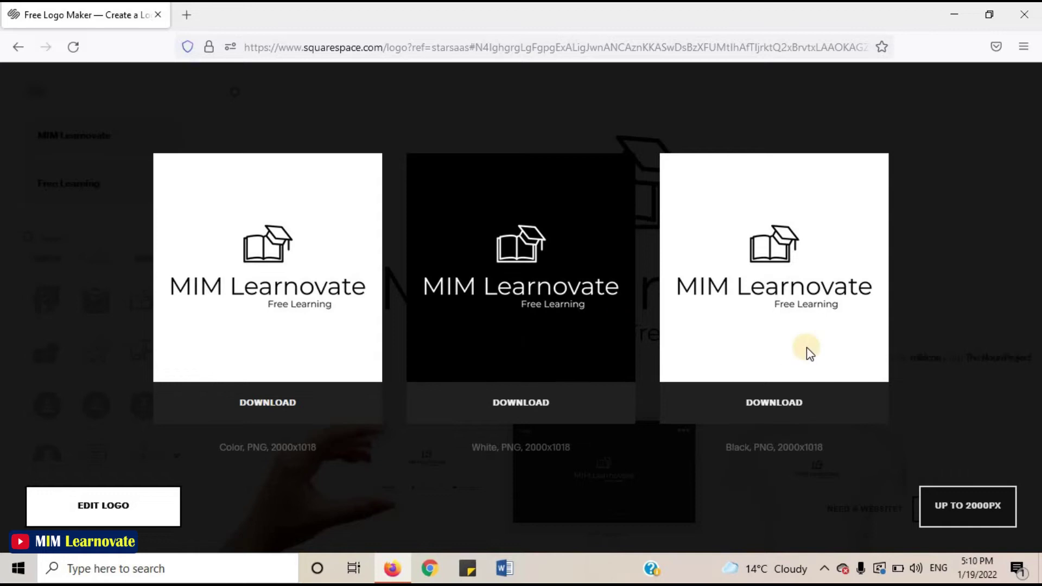
pyautogui.click(357, 401)
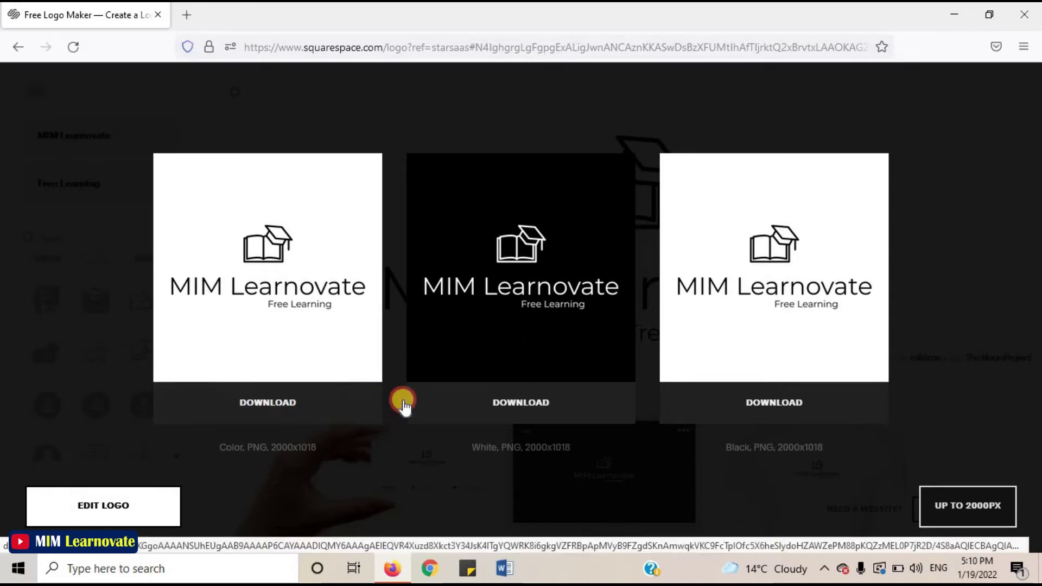
pyautogui.click(791, 403)
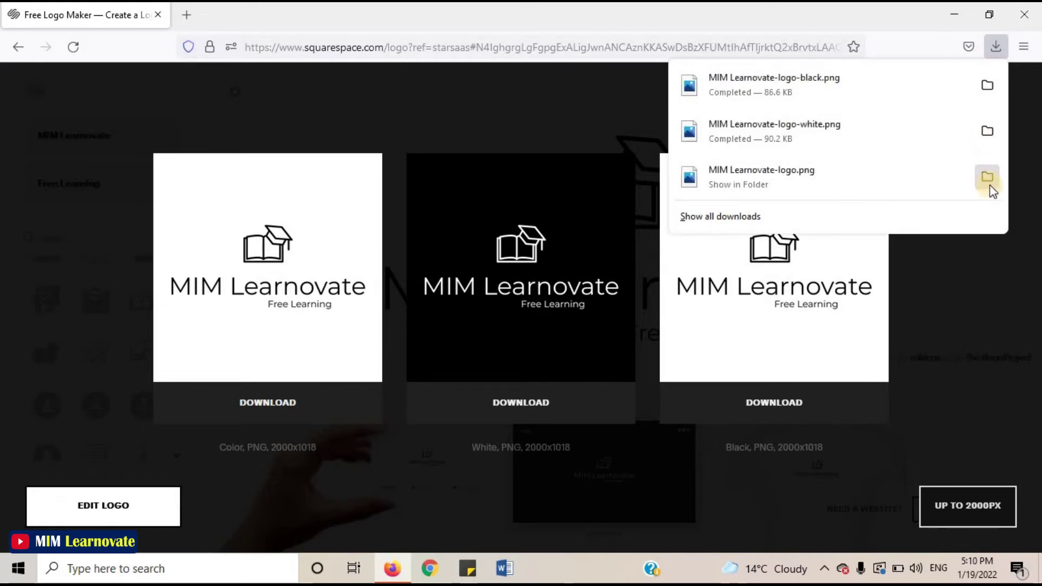
pyautogui.click(750, 197)
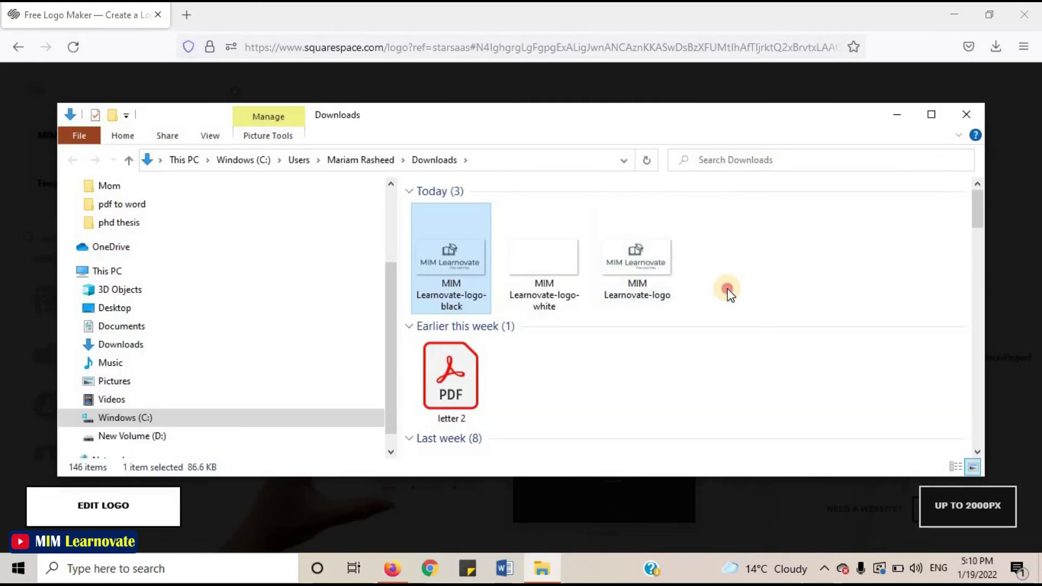
# Open MIM Learnovate-logo-black from the Downloads folder in Photos.
pyautogui.doubleClick(423, 296)
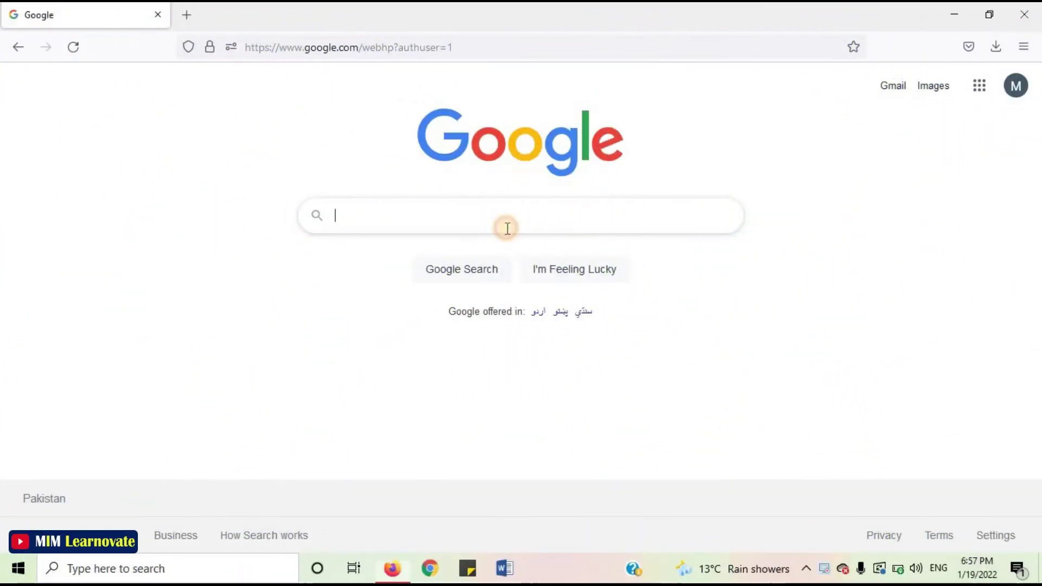
# Search Google for 'DesignEvo Online Logo Maker' and open the DesignEvo homepage result.
pyautogui.click(508, 228)
pyautogui.write('DesignEvo  Online  Logo Maker')
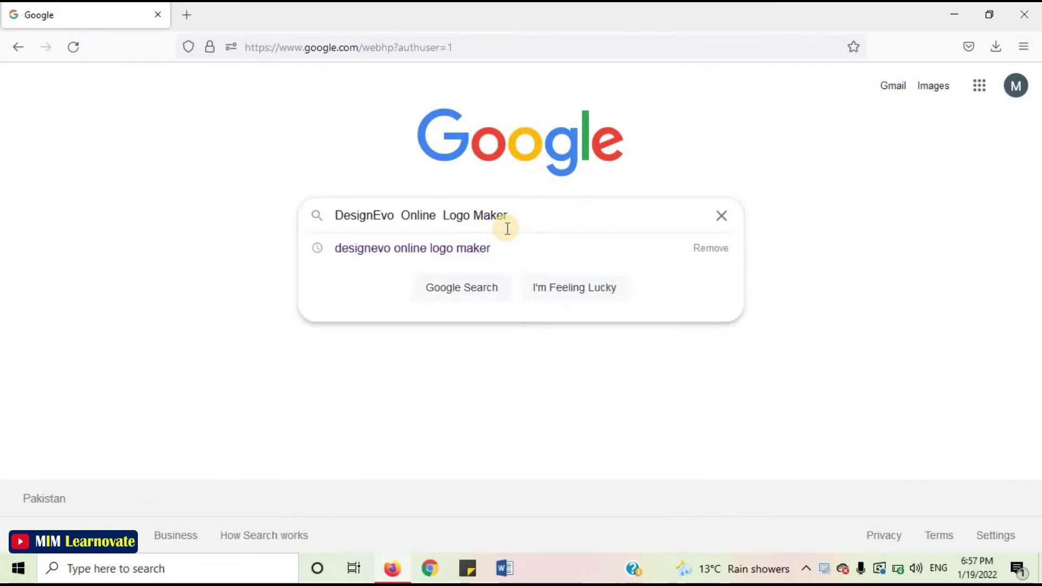
pyautogui.click(484, 207)
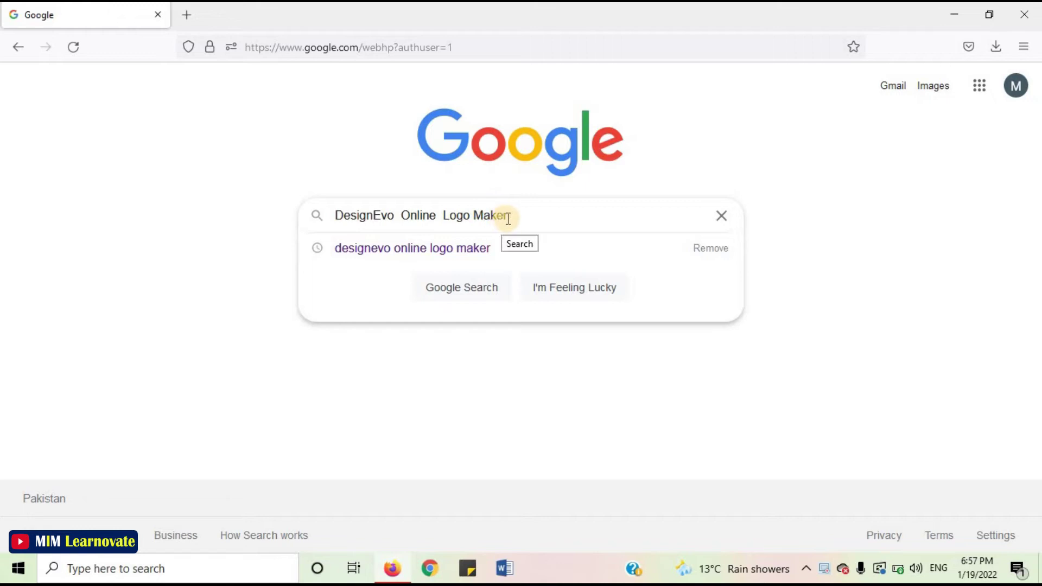
pyautogui.press('Return')
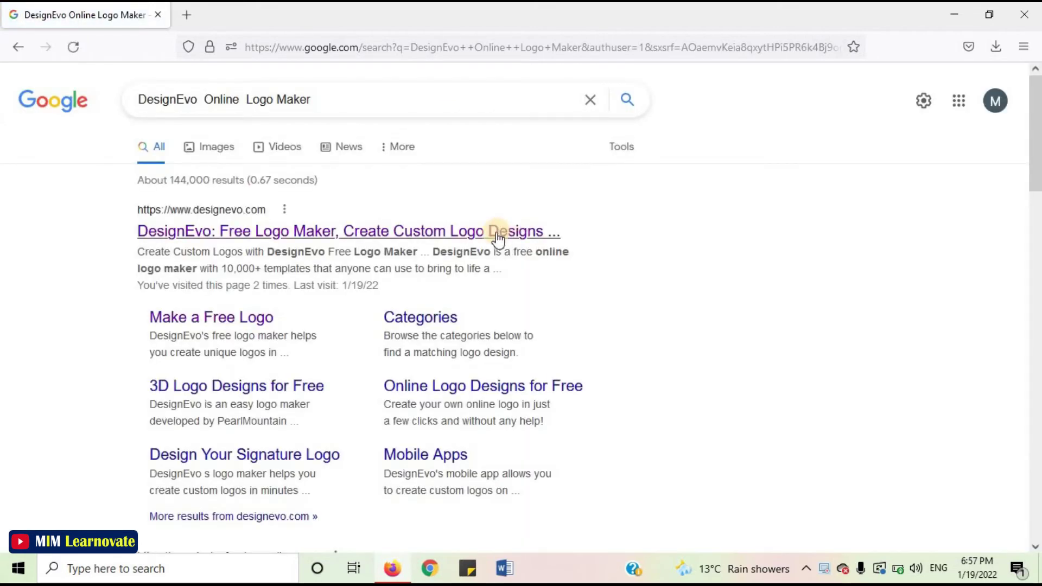
pyautogui.click(498, 239)
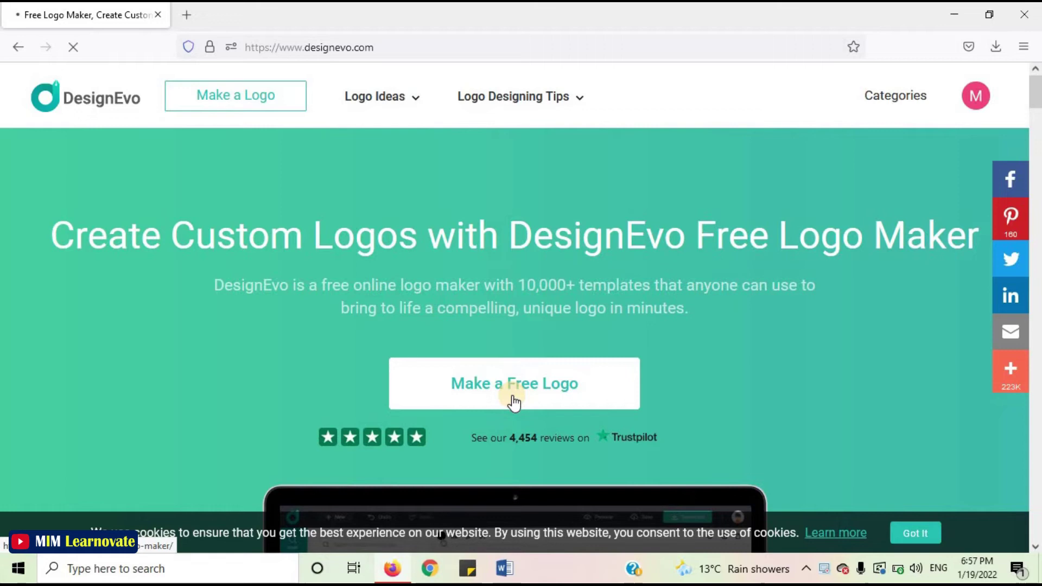
# Browse Technology & Communication templates, show ones similar to the green wifi logo, and open the bag-and-wifi design.
pyautogui.click(514, 399)
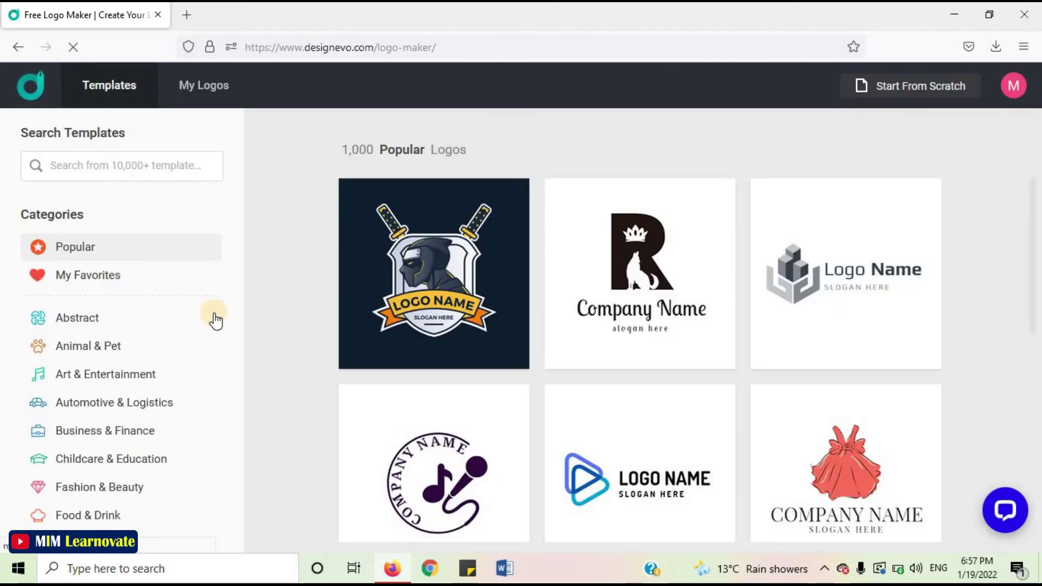
pyautogui.moveTo(232, 346); pyautogui.dragTo(234, 506)
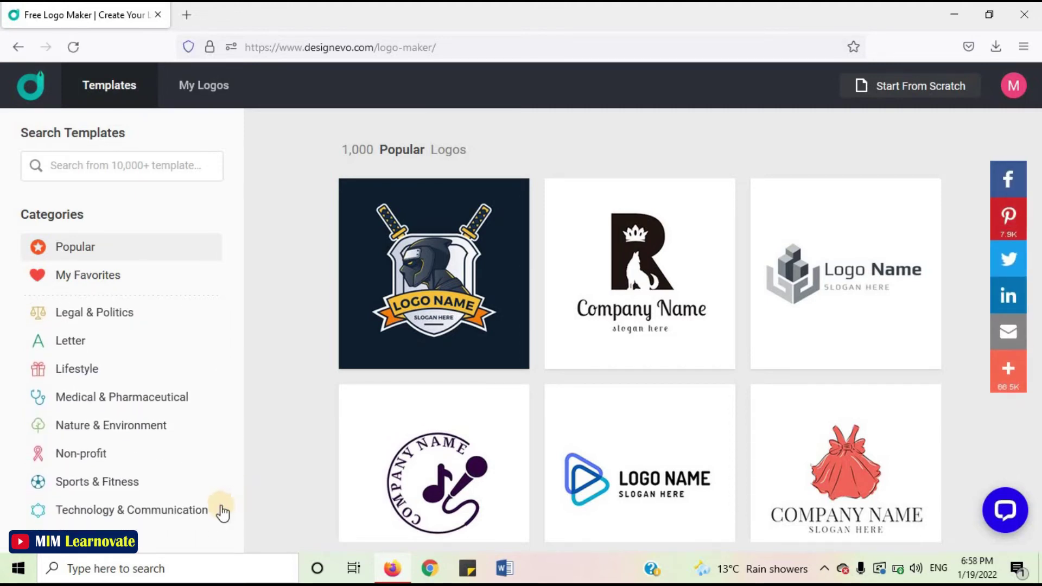
pyautogui.click(182, 516)
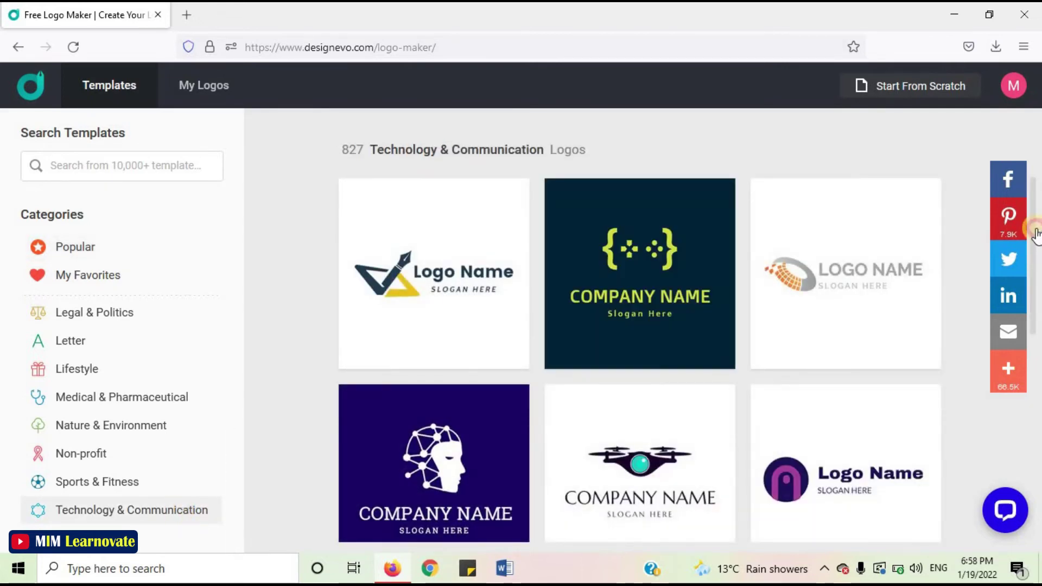
pyautogui.moveTo(1038, 286); pyautogui.dragTo(1038, 420)
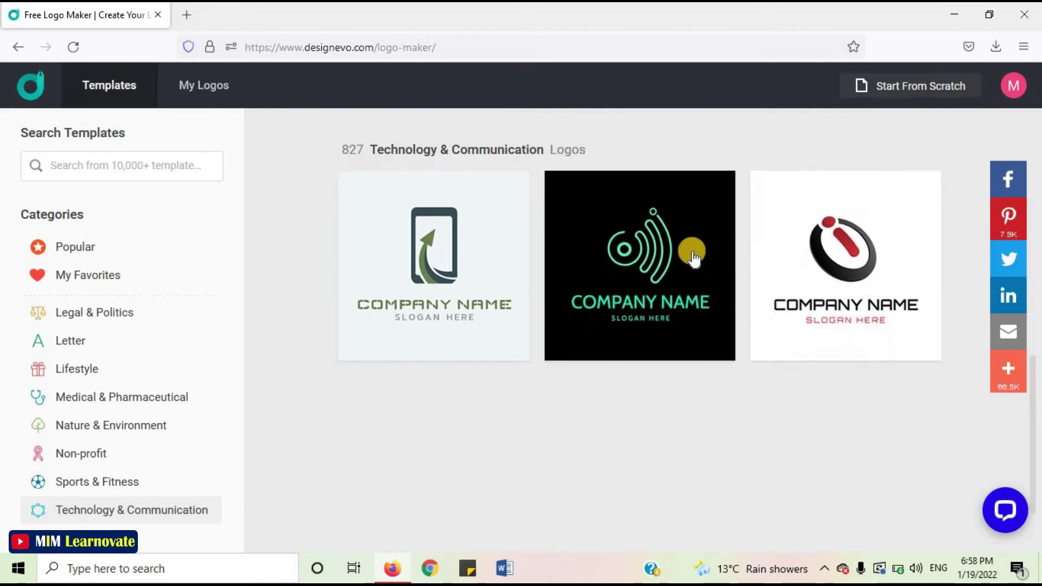
pyautogui.click(652, 251)
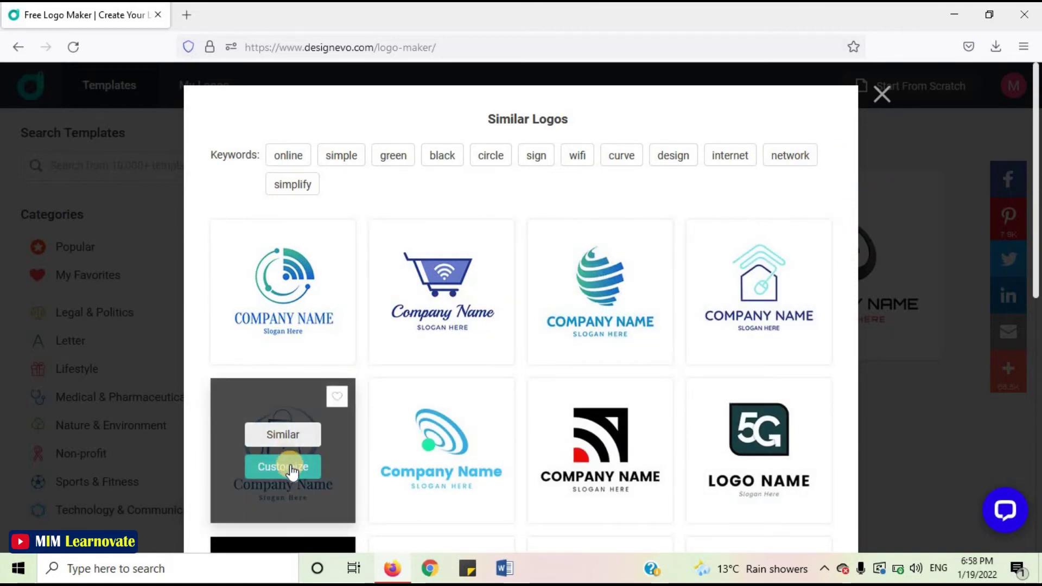
pyautogui.click(290, 467)
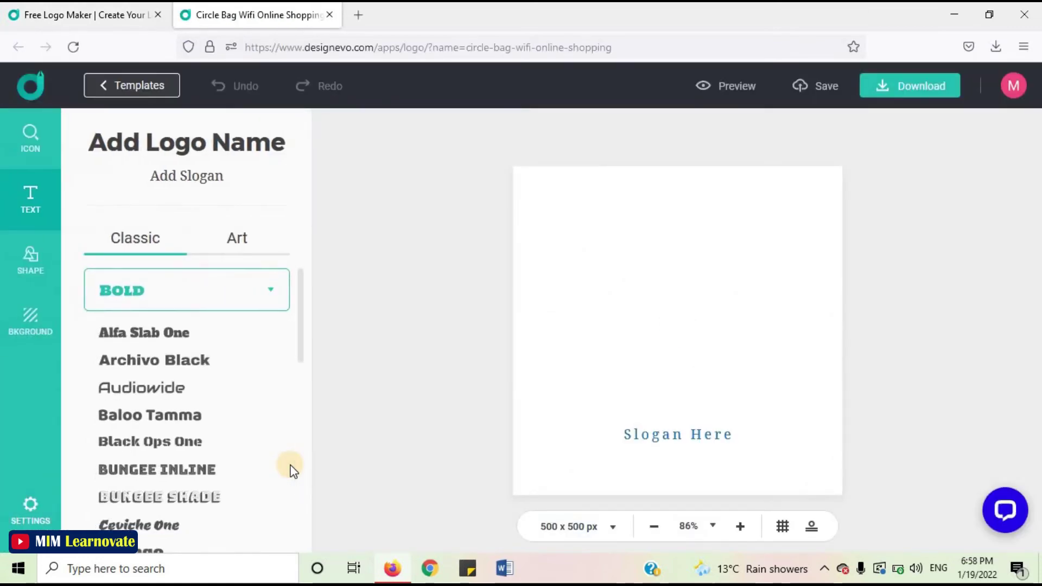
# Replace the Company Name placeholder text with 'Learnovate'.
pyautogui.click(784, 400)
pyautogui.click(784, 400)
pyautogui.press('BackSpace')
pyautogui.press('BackSpace')
pyautogui.press('BackSpace')
pyautogui.press('BackSpace')
pyautogui.press('BackSpace')
pyautogui.press('BackSpace')
pyautogui.press('BackSpace')
pyautogui.press('BackSpace')
pyautogui.press('BackSpace')
pyautogui.press('BackSpace')
pyautogui.press('BackSpace')
pyautogui.press('BackSpace')
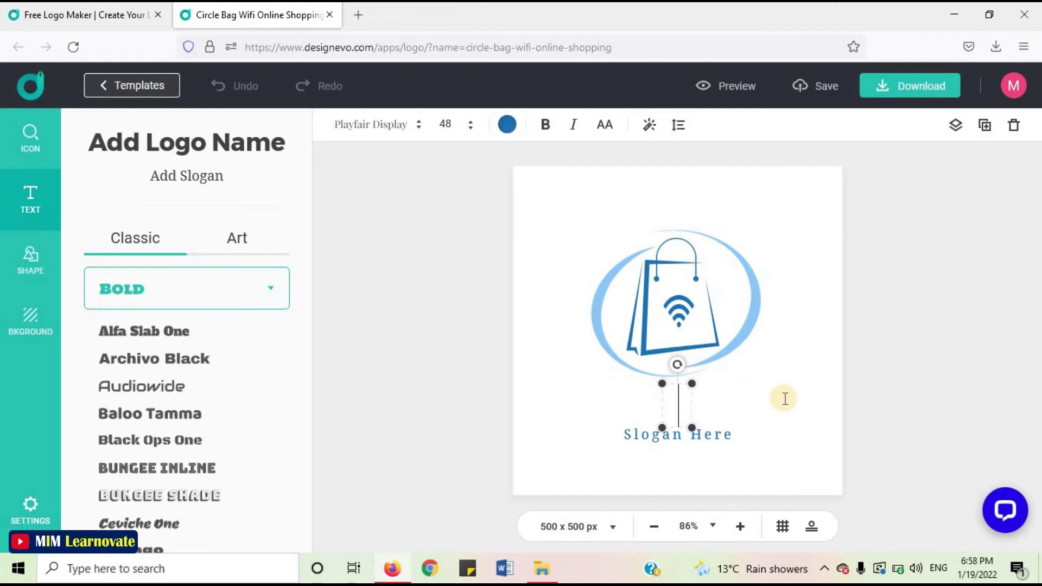
pyautogui.write('Learnova')
# Replace the 'Slogan Here' text with 'Free Learning'.
pyautogui.press('BackSpace')
pyautogui.write('vate')
pyautogui.click(760, 418)
pyautogui.doubleClick(733, 432)
pyautogui.press('BackSpace')
pyautogui.press('BackSpace')
pyautogui.press('BackSpace')
pyautogui.press('BackSpace')
pyautogui.press('BackSpace')
pyautogui.press('BackSpace')
pyautogui.press('BackSpace')
pyautogui.press('BackSpace')
pyautogui.press('BackSpace')
pyautogui.press('BackSpace')
pyautogui.press('BackSpace')
pyautogui.write('Free Learning')
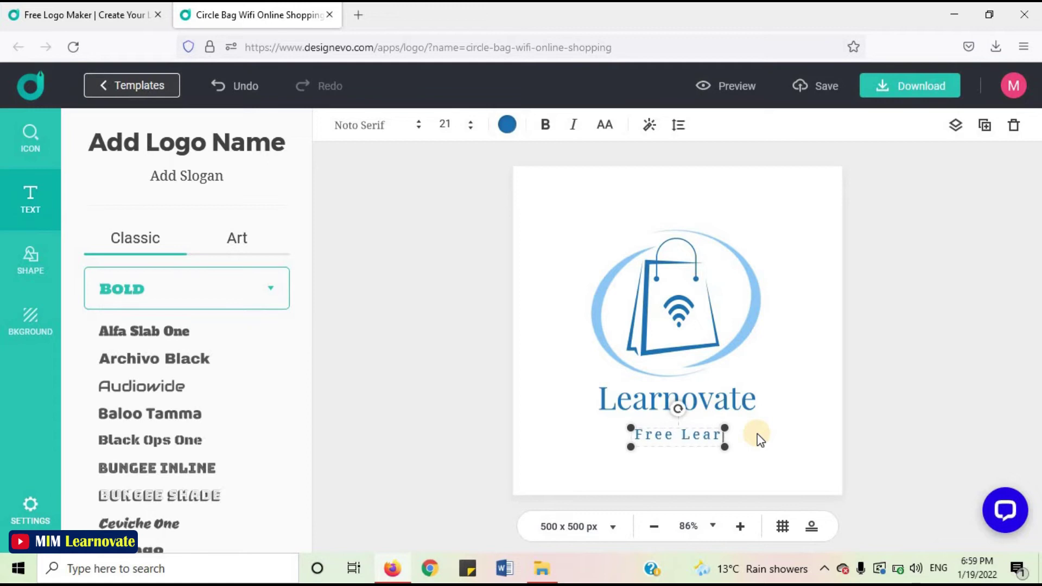
pyautogui.click(777, 435)
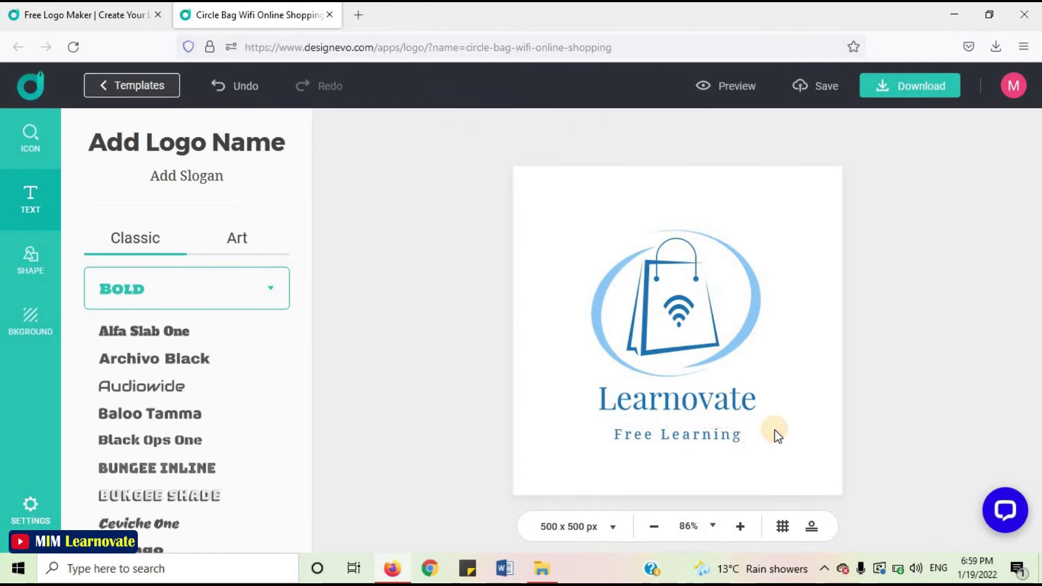
# Search the icon library for 'learning' and add the laptop-with-graduation-cap icon.
pyautogui.click(32, 136)
pyautogui.click(184, 153)
pyautogui.write('l')
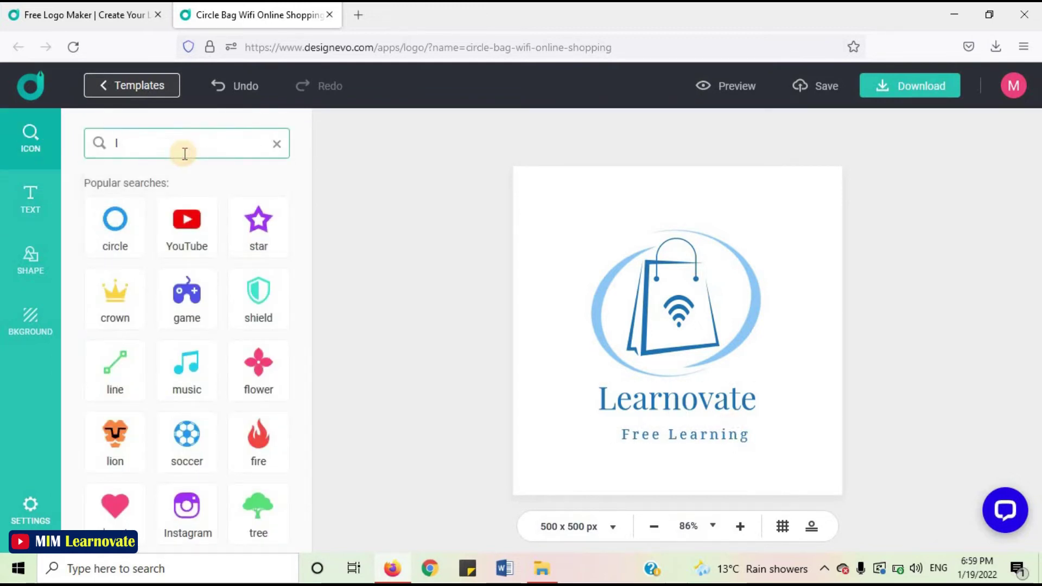
pyautogui.write('earning')
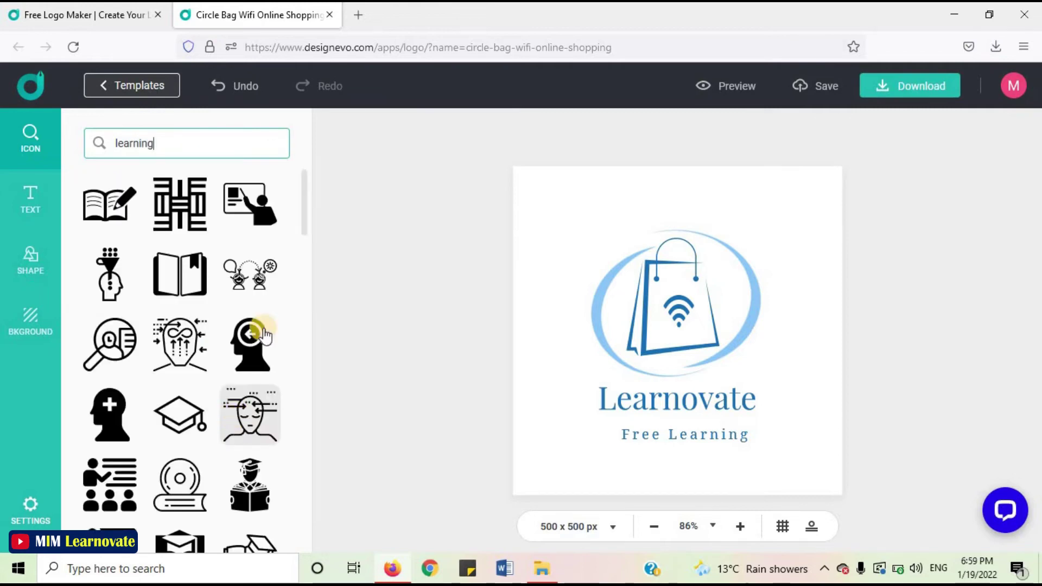
pyautogui.moveTo(303, 228); pyautogui.dragTo(311, 279)
pyautogui.click(173, 269)
# Delete the wifi symbol and shopping bag, and centre the laptop icon inside the ellipse.
pyautogui.moveTo(735, 286); pyautogui.dragTo(912, 330)
pyautogui.click(770, 274)
pyautogui.moveTo(770, 274); pyautogui.dragTo(597, 284)
pyautogui.click(707, 270)
pyautogui.press('Delete')
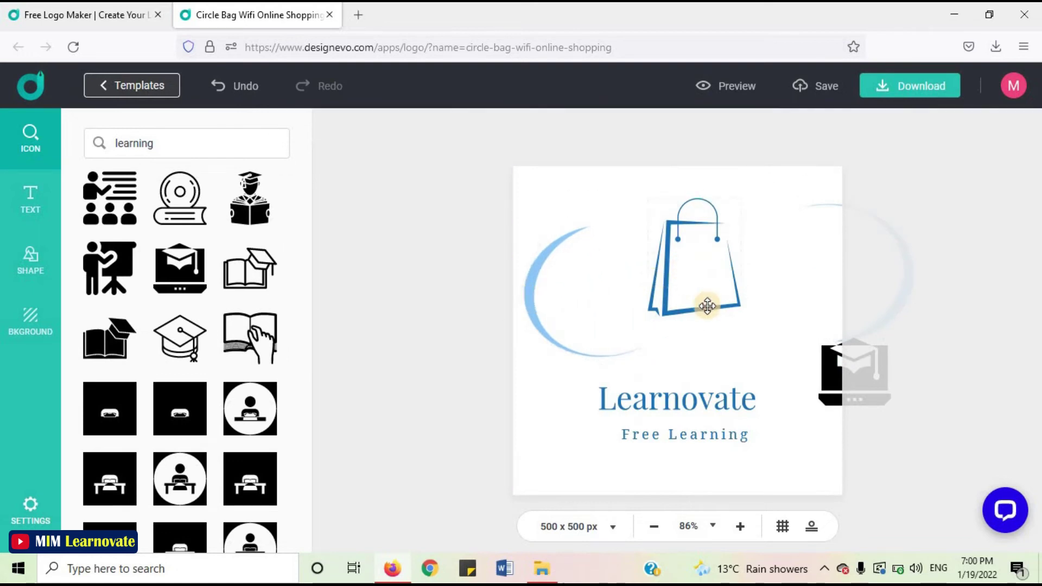
pyautogui.click(706, 303)
pyautogui.press('Delete')
pyautogui.moveTo(687, 296)
pyautogui.mouseDown()
pyautogui.moveTo(674, 268)
pyautogui.moveTo(673, 291)
pyautogui.mouseUp()
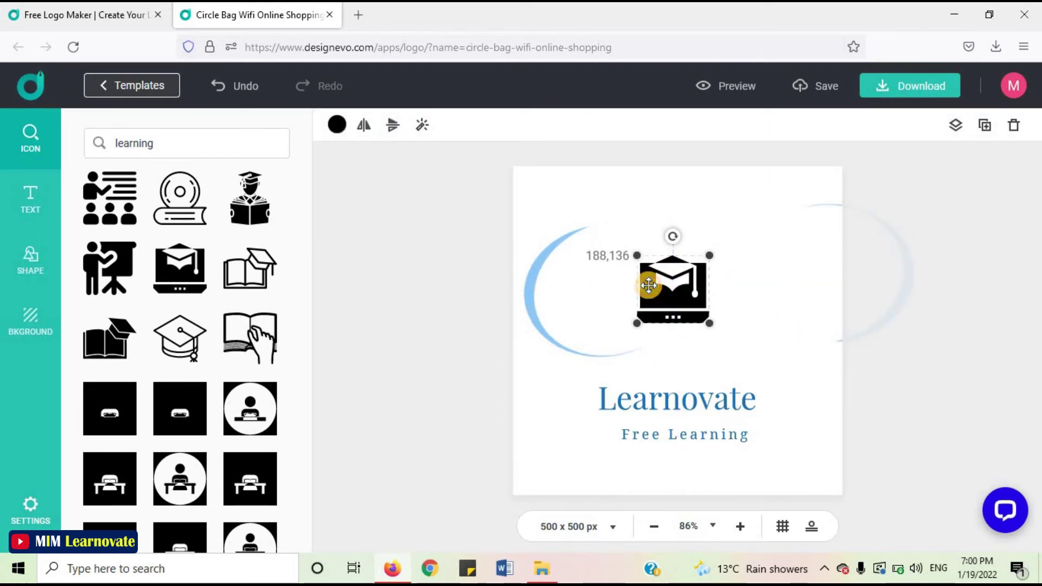
pyautogui.moveTo(535, 303); pyautogui.dragTo(596, 302)
pyautogui.moveTo(914, 263); pyautogui.dragTo(757, 279)
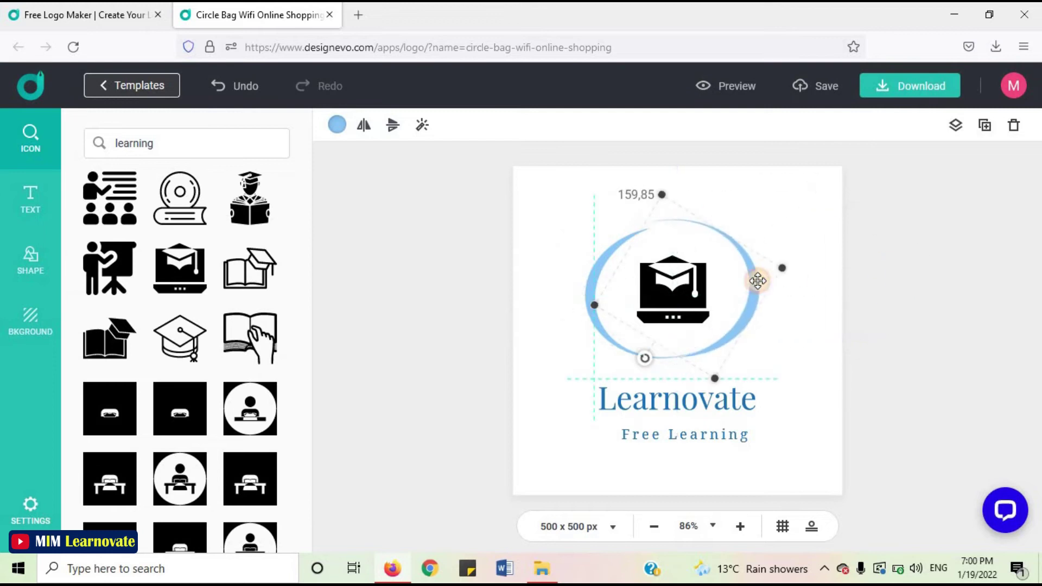
# Colour the laptop icon with a teal gradient.
pyautogui.click(676, 275)
pyautogui.click(337, 124)
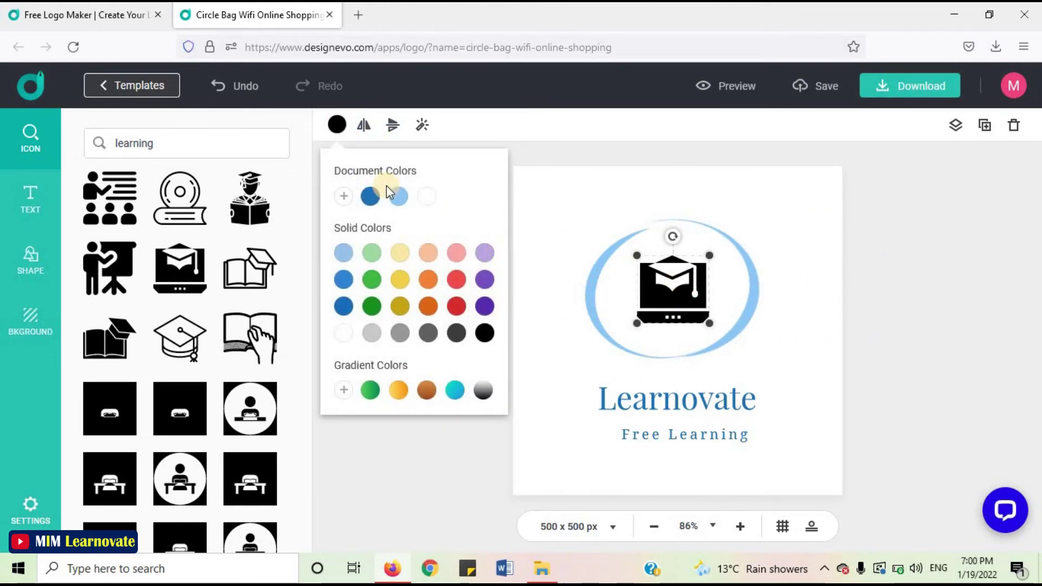
pyautogui.click(370, 196)
pyautogui.click(454, 390)
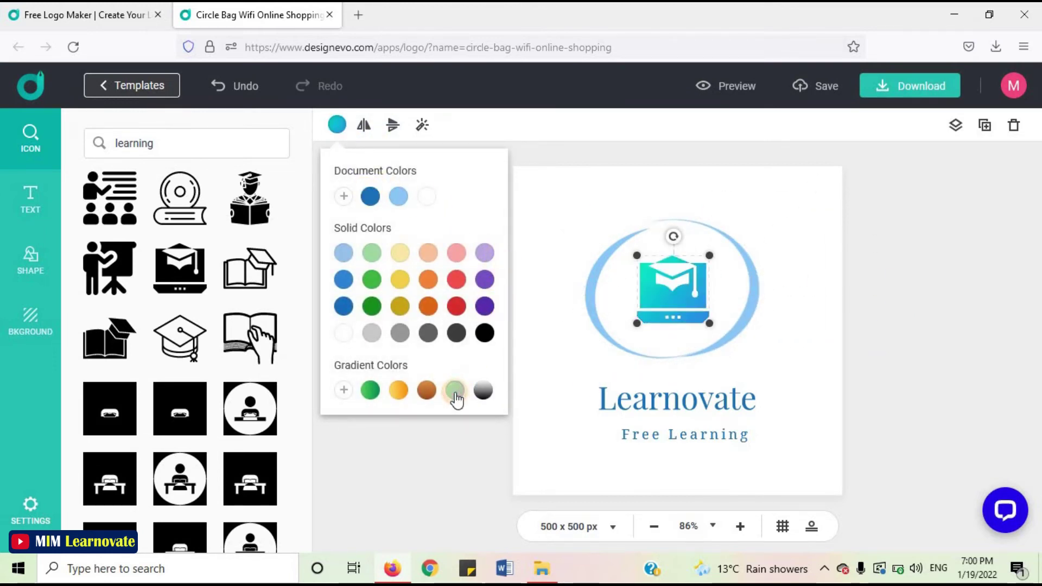
pyautogui.click(869, 204)
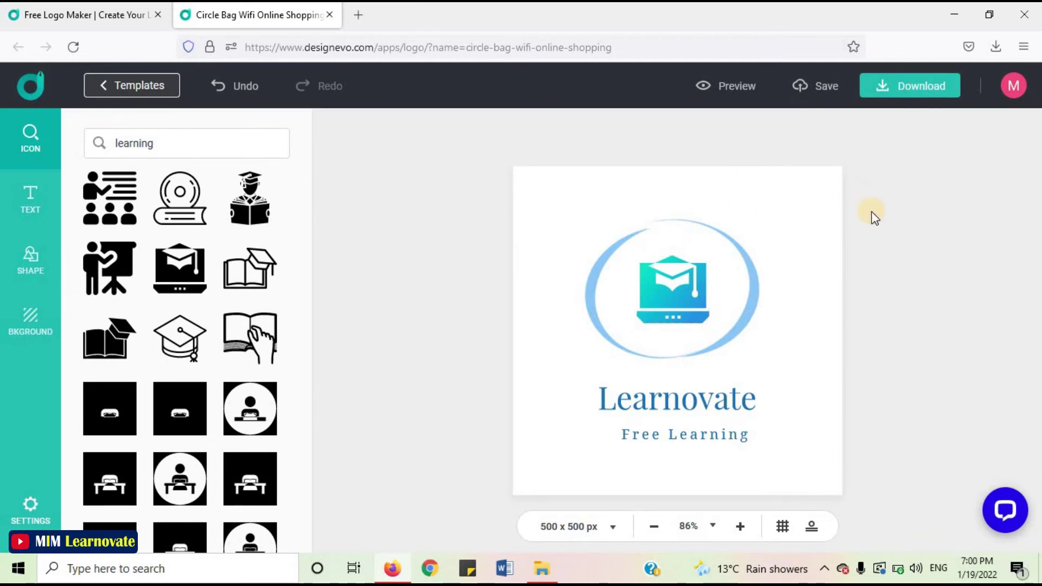
# Download the free low-resolution logo, signing up with Google and agreeing to give credit.
pyautogui.click(893, 100)
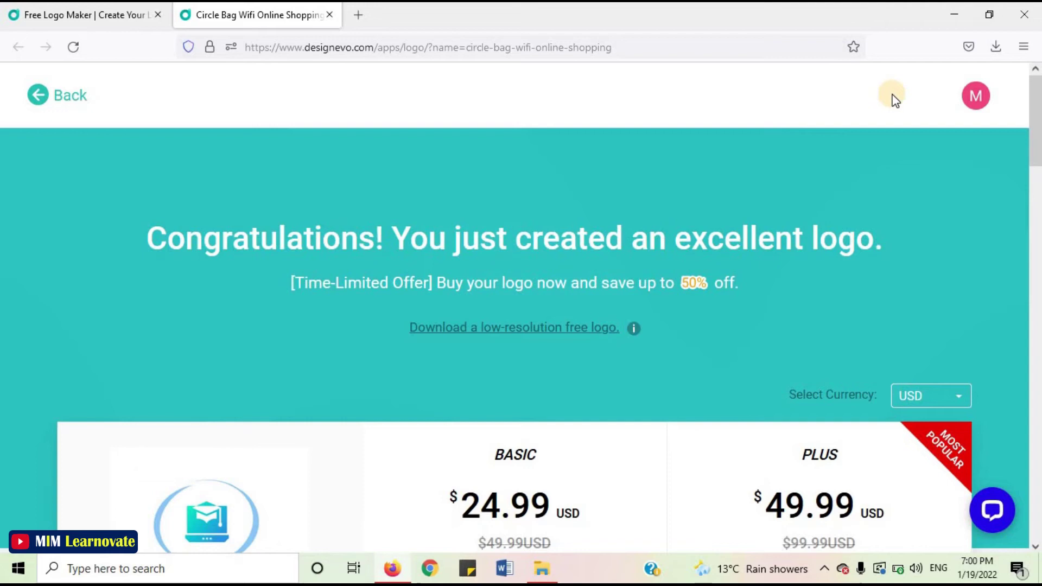
pyautogui.click(575, 328)
pyautogui.click(522, 265)
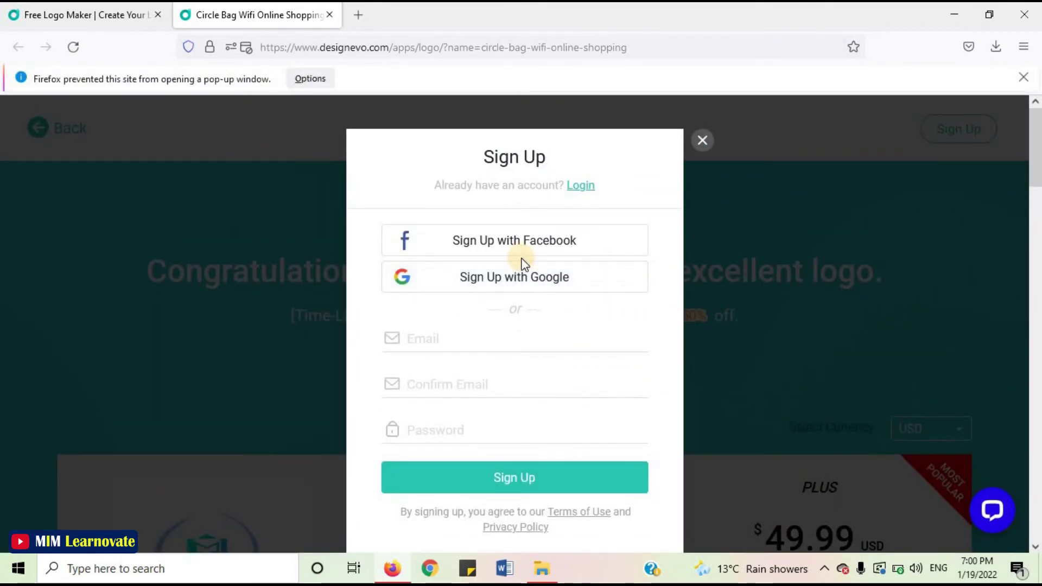
pyautogui.click(516, 277)
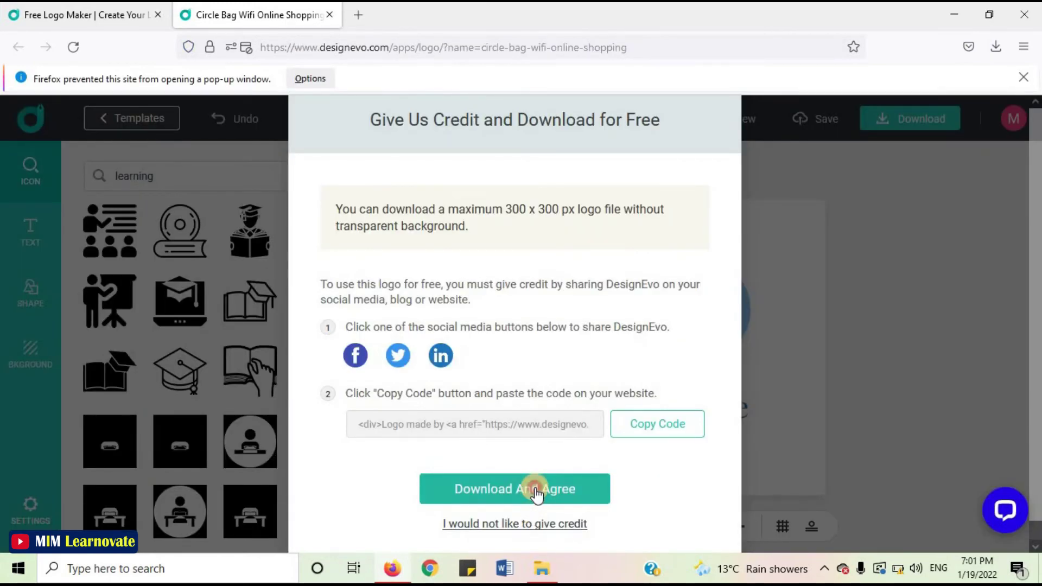
pyautogui.click(531, 489)
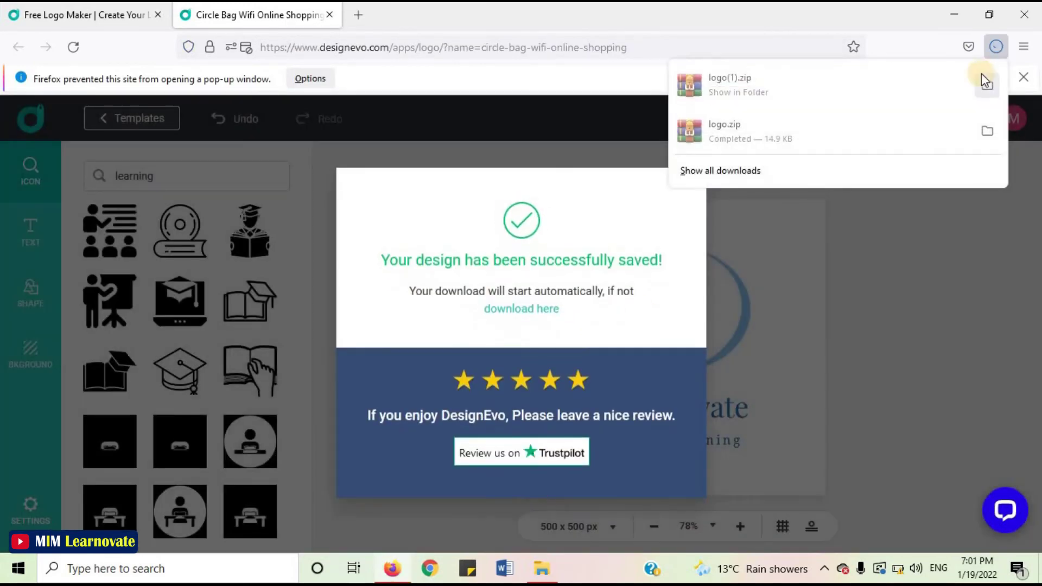
# Open the downloaded logo(1).zip archive and its logo folder.
pyautogui.click(983, 82)
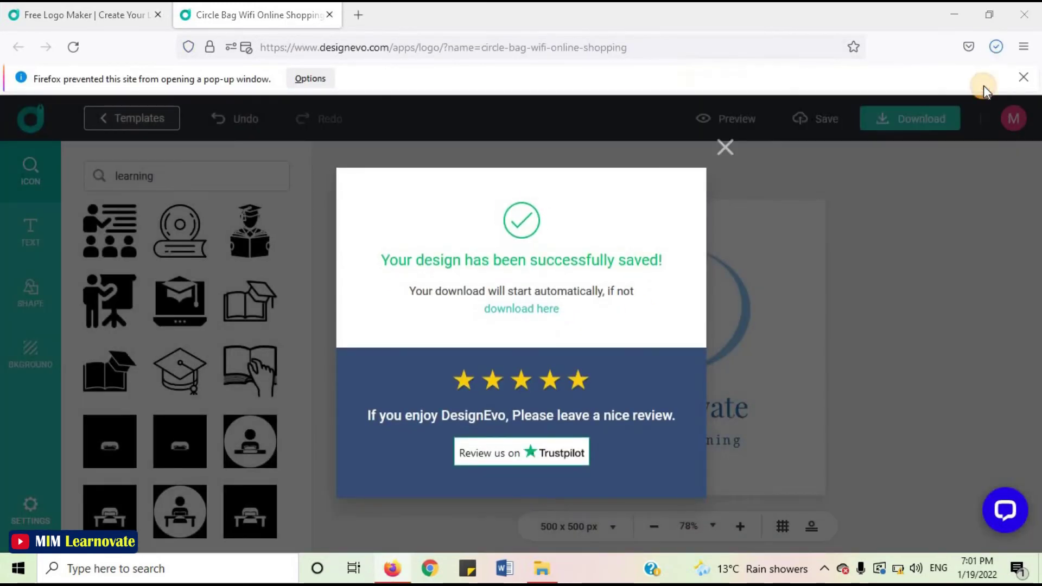
pyautogui.doubleClick(451, 265)
pyautogui.doubleClick(306, 245)
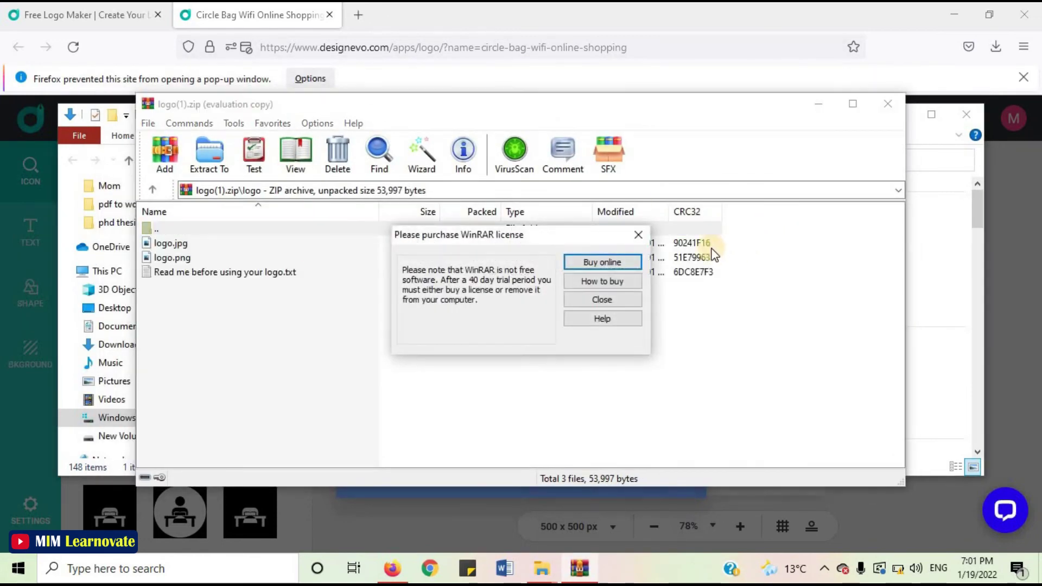
# Dismiss the WinRAR licence notice and open logo.png from the archive.
pyautogui.click(586, 299)
pyautogui.moveTo(721, 247); pyautogui.dragTo(659, 255)
pyautogui.doubleClick(660, 256)
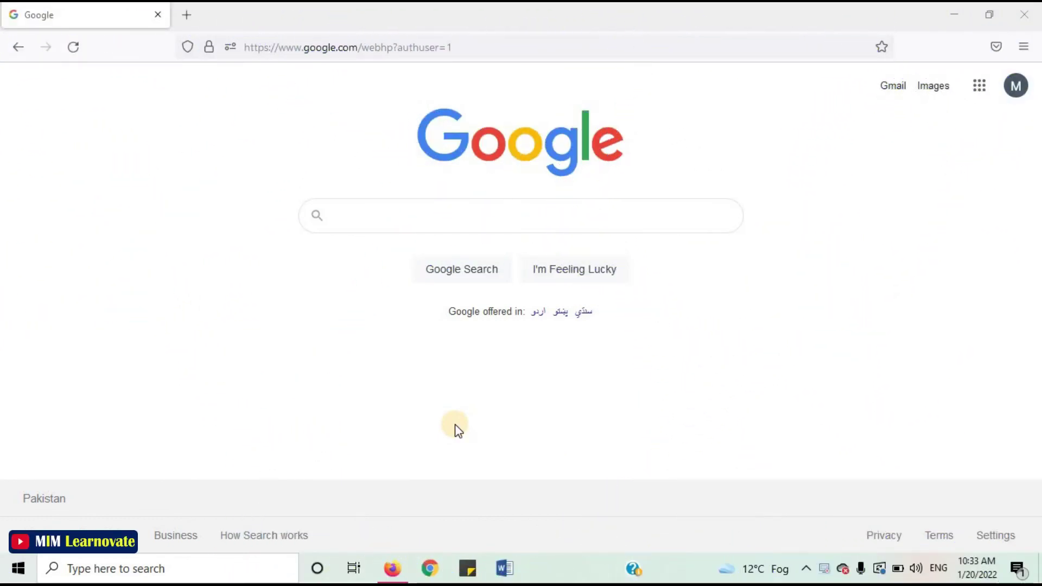
# Search Google for 'Name Cheap Logo Design Tool' and open Namecheap's Free Logo Maker result.
pyautogui.click(425, 216)
pyautogui.write('Name Cheap Logo Design Tool')
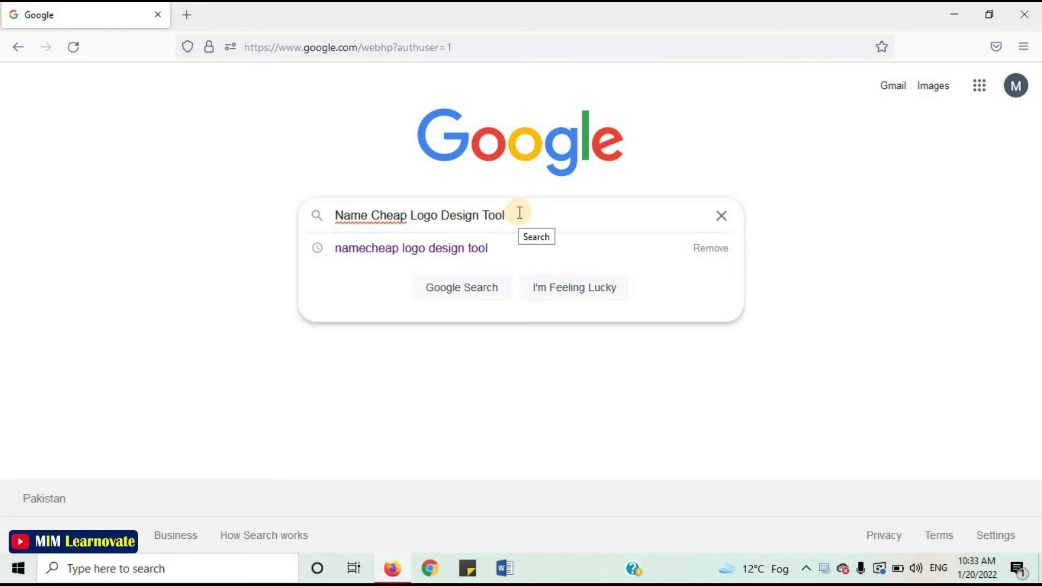
pyautogui.press('Return')
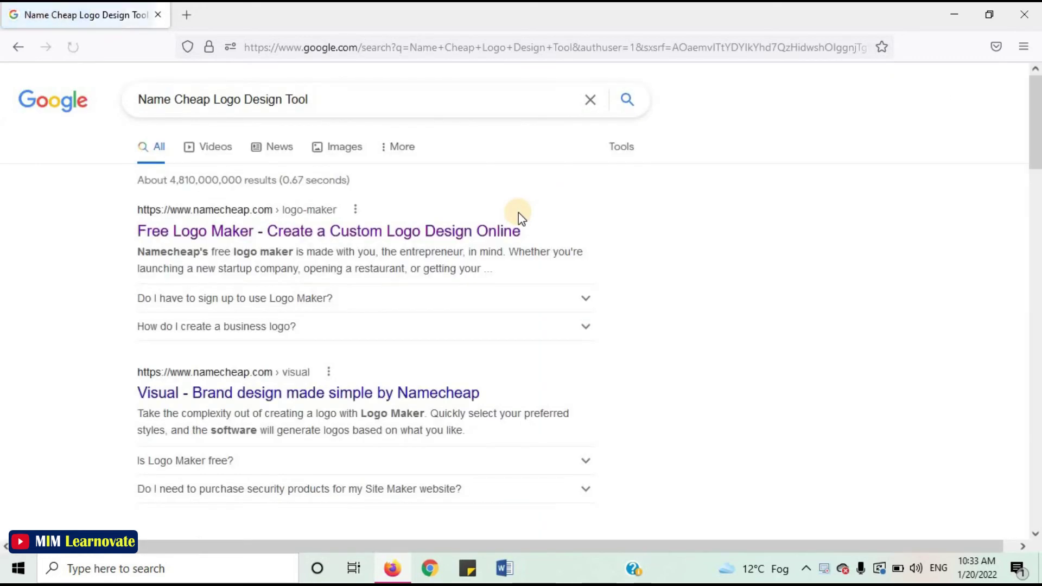
pyautogui.click(331, 241)
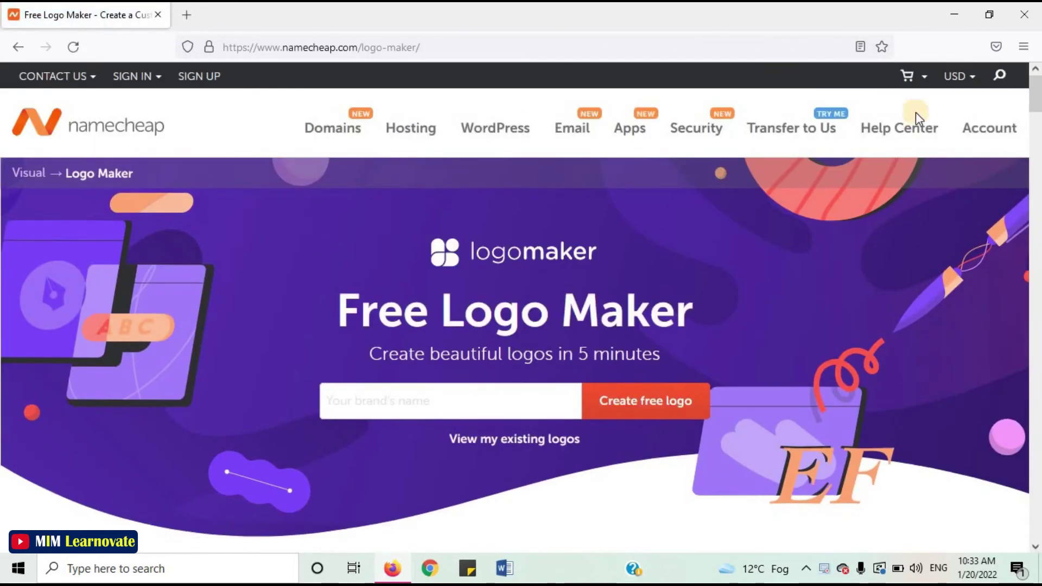
# Enter the brand name 'Mim Learnovate' and start creating a free logo.
pyautogui.click(473, 399)
pyautogui.write('Mim')
pyautogui.click(465, 425)
pyautogui.click(629, 408)
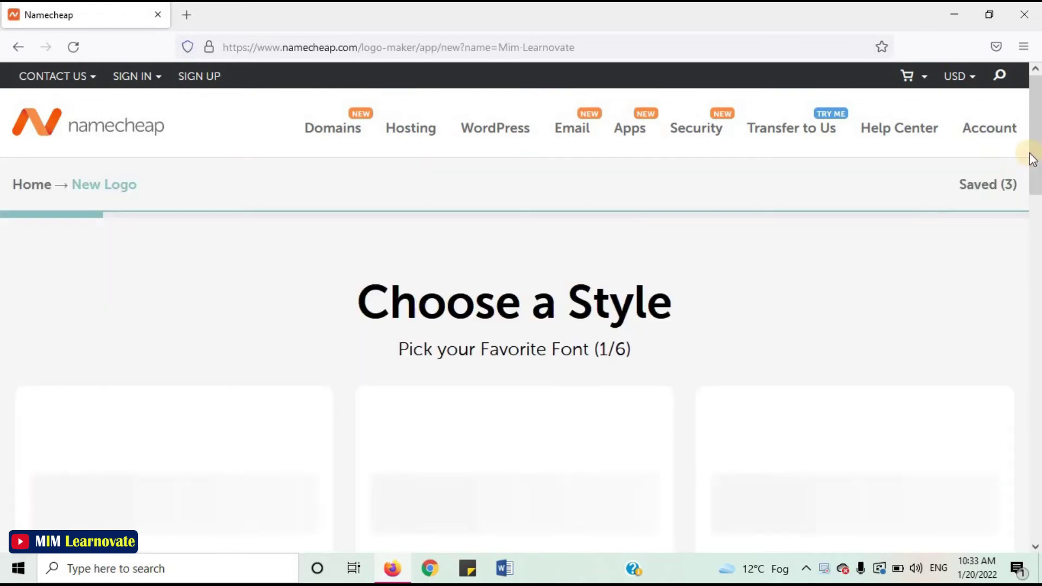
# Pick calligraphic, modern, bold, energetic, organic and funky font styles.
pyautogui.moveTo(1035, 155); pyautogui.dragTo(1037, 170)
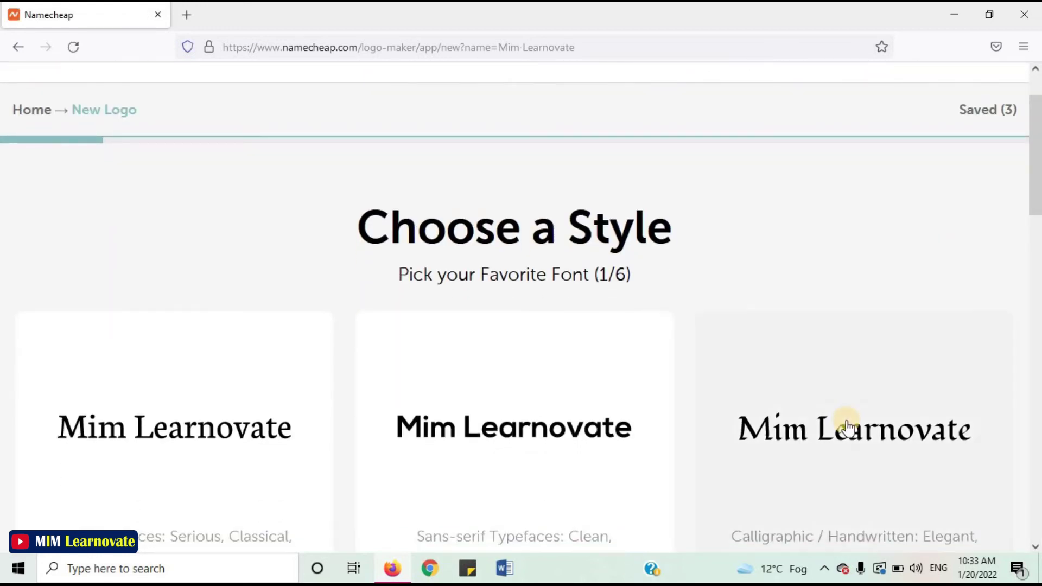
pyautogui.click(848, 425)
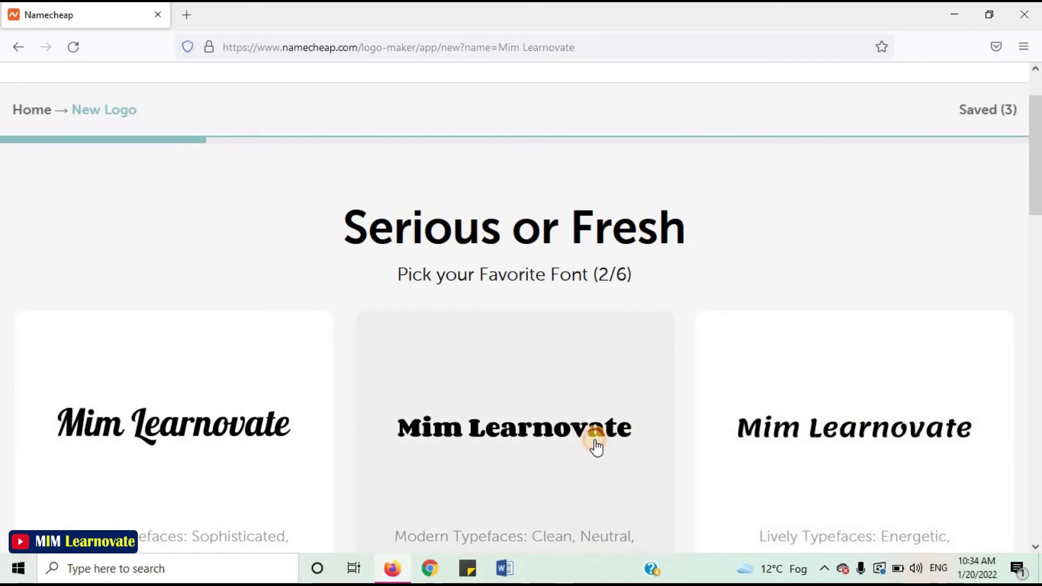
pyautogui.click(596, 446)
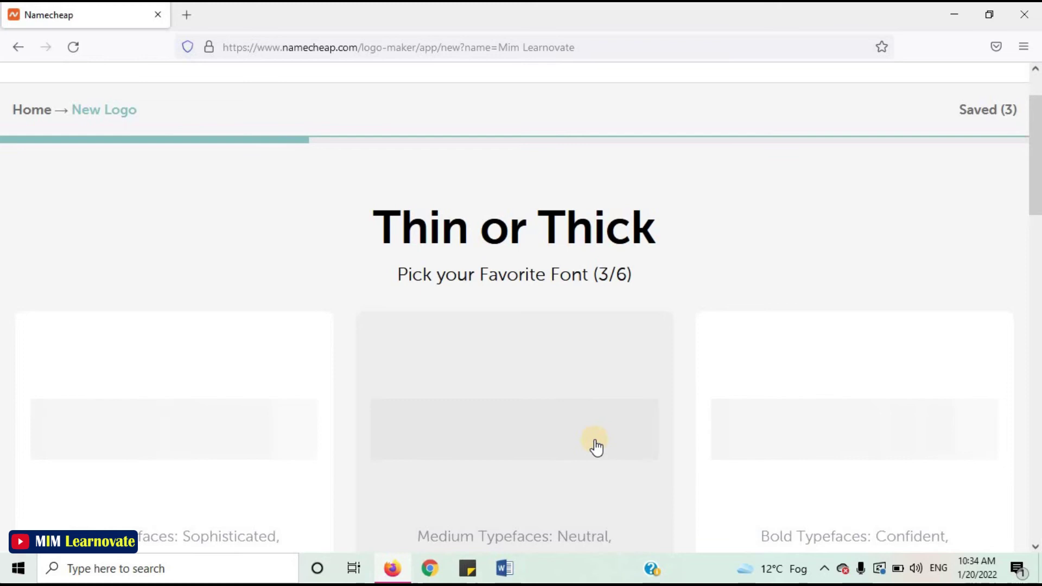
pyautogui.click(760, 444)
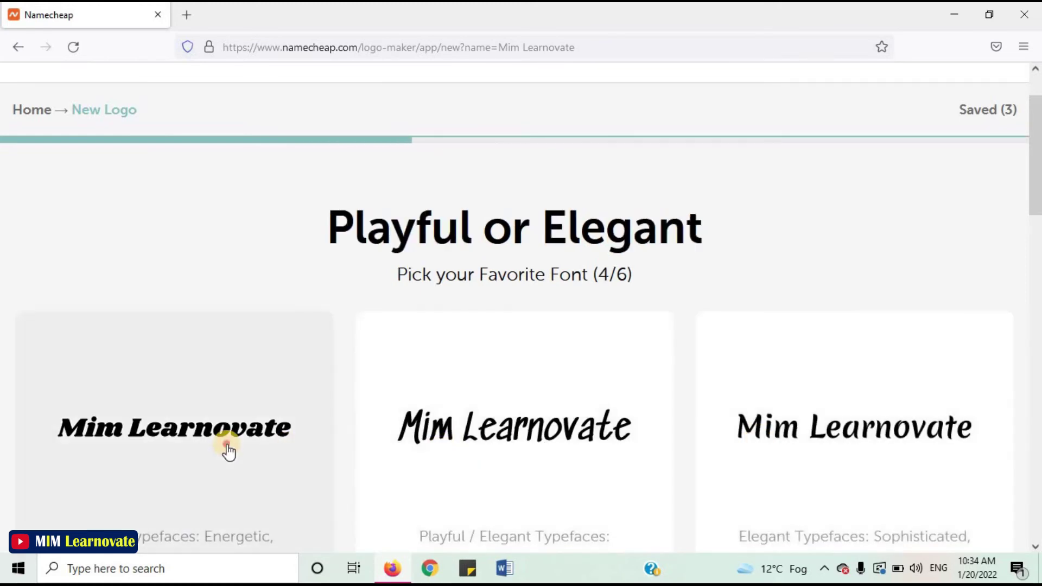
pyautogui.click(226, 450)
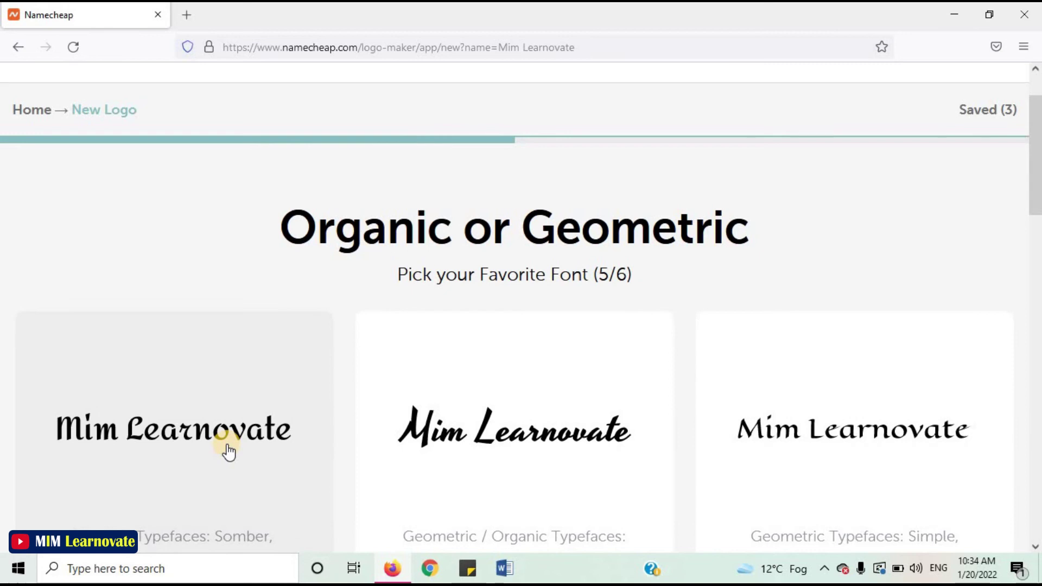
pyautogui.click(228, 451)
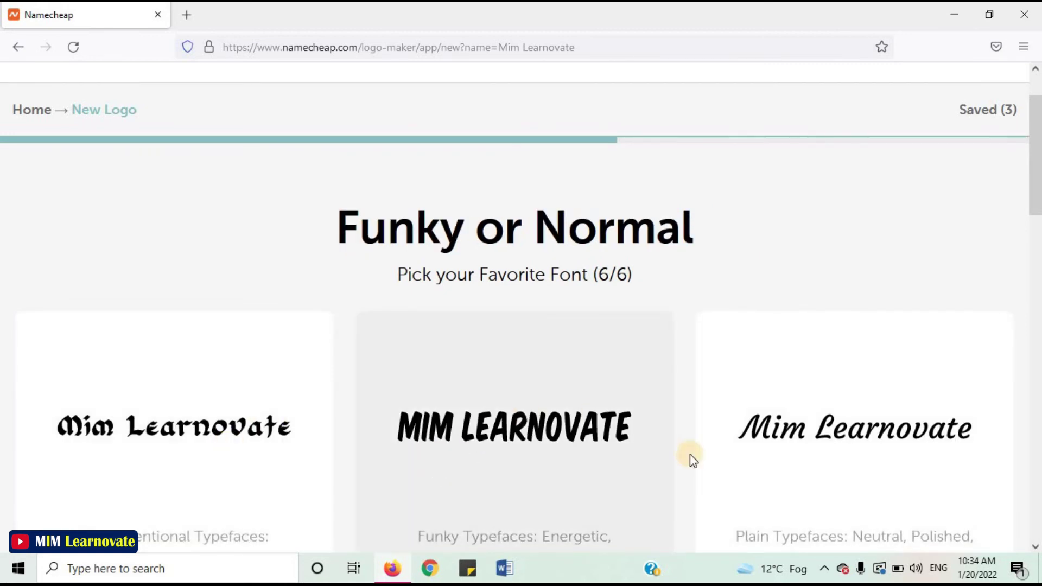
pyautogui.click(594, 456)
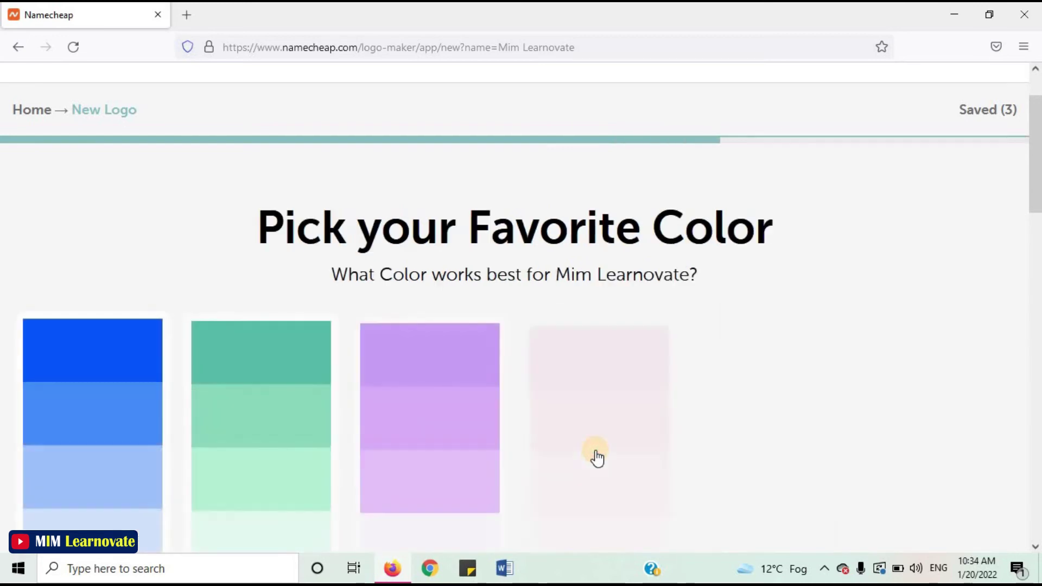
# Choose the blue colour palette and add the slogan 'Free learning'.
pyautogui.click(116, 437)
pyautogui.click(373, 419)
pyautogui.write('Free learning')
pyautogui.click(518, 490)
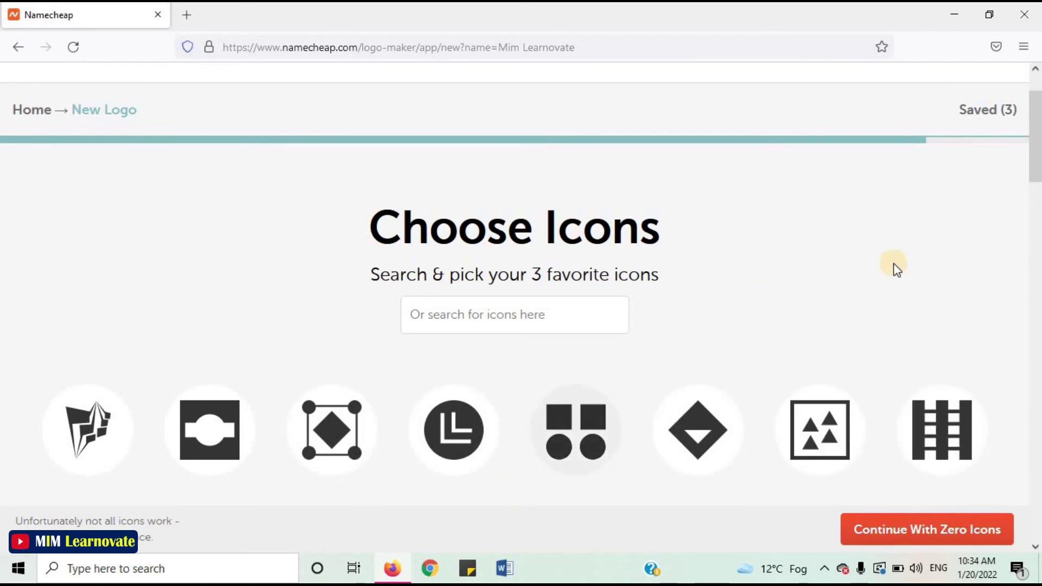
# Search learning icons, pick the laptop-cap and person-reading icons, and generate logos with three icons.
pyautogui.moveTo(1038, 144); pyautogui.dragTo(1037, 165)
pyautogui.click(535, 207)
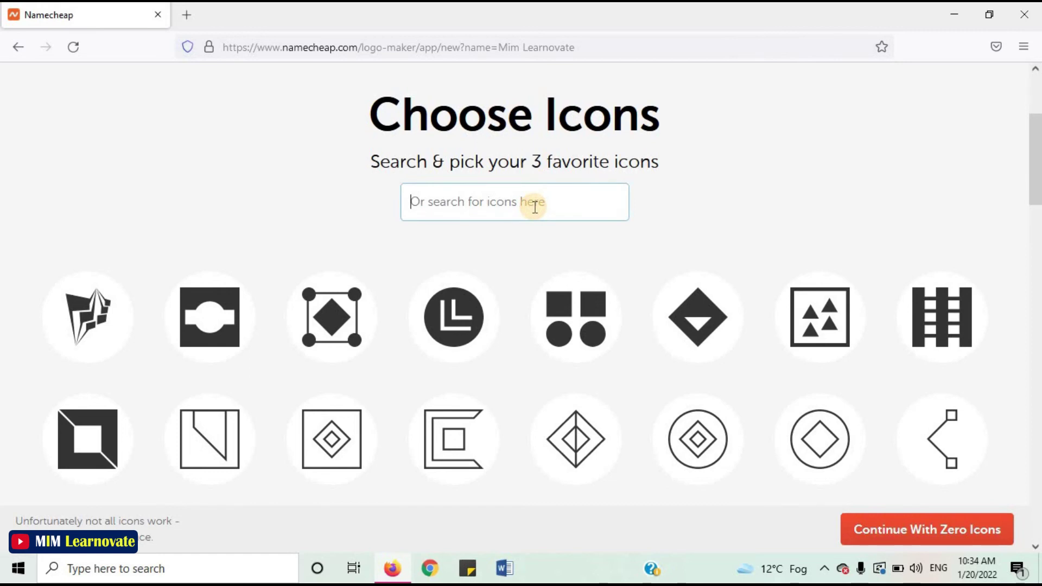
pyautogui.write('learning')
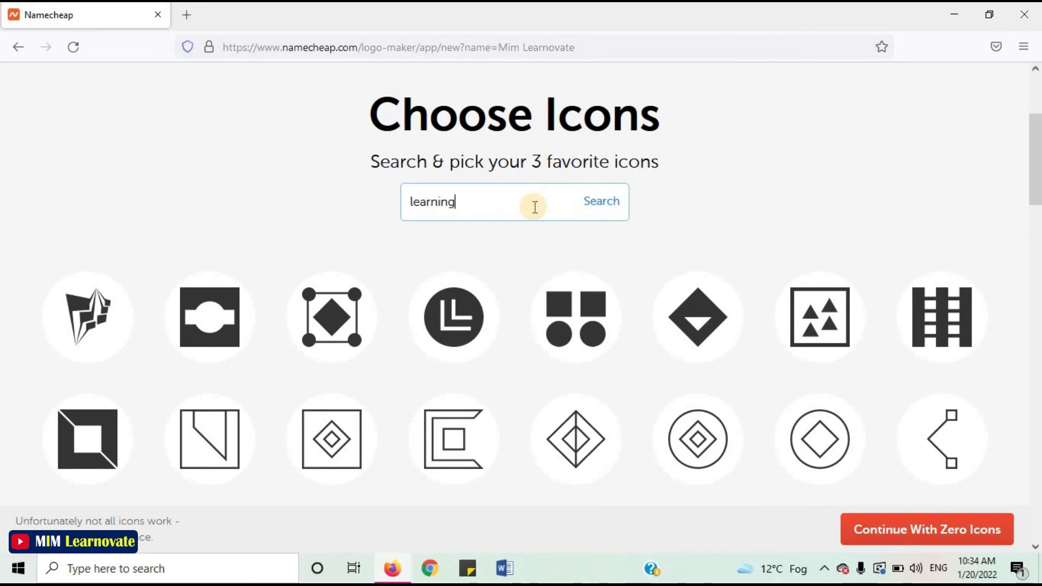
pyautogui.press('Return')
pyautogui.moveTo(1033, 145); pyautogui.dragTo(1037, 216)
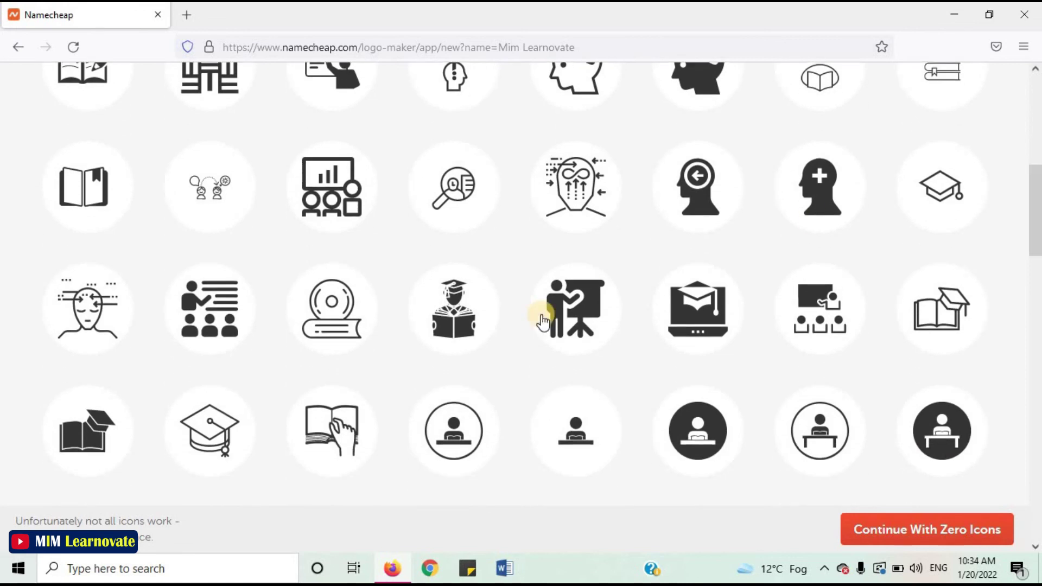
pyautogui.click(713, 328)
pyautogui.moveTo(1038, 256); pyautogui.dragTo(1037, 279)
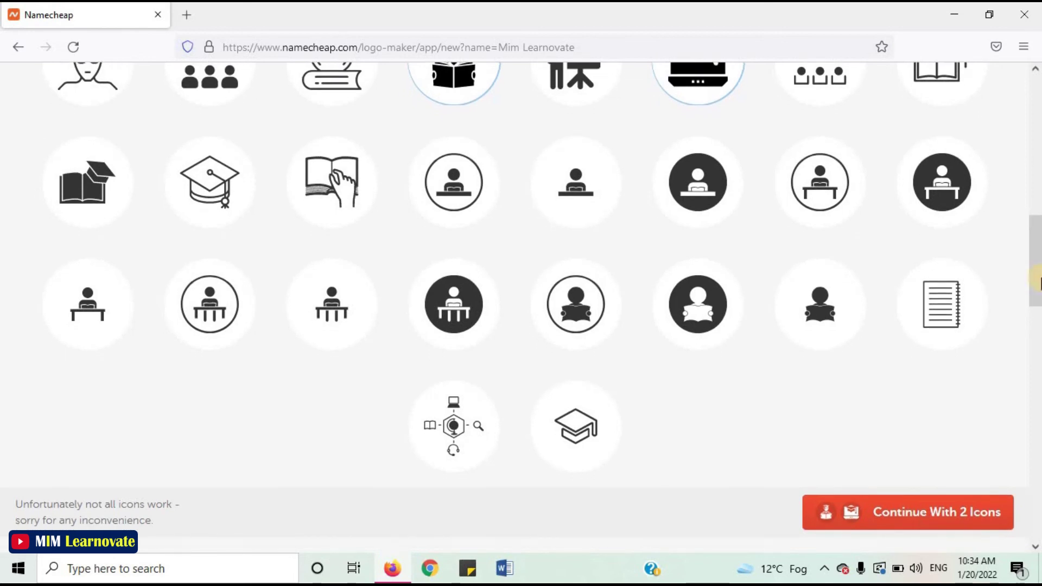
pyautogui.click(713, 312)
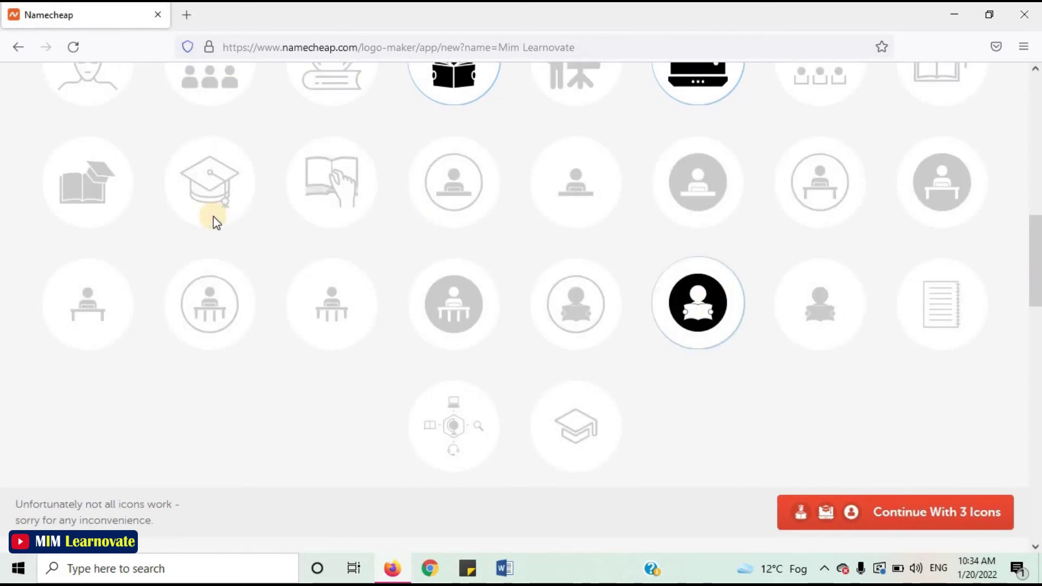
pyautogui.moveTo(1034, 266); pyautogui.dragTo(1034, 250)
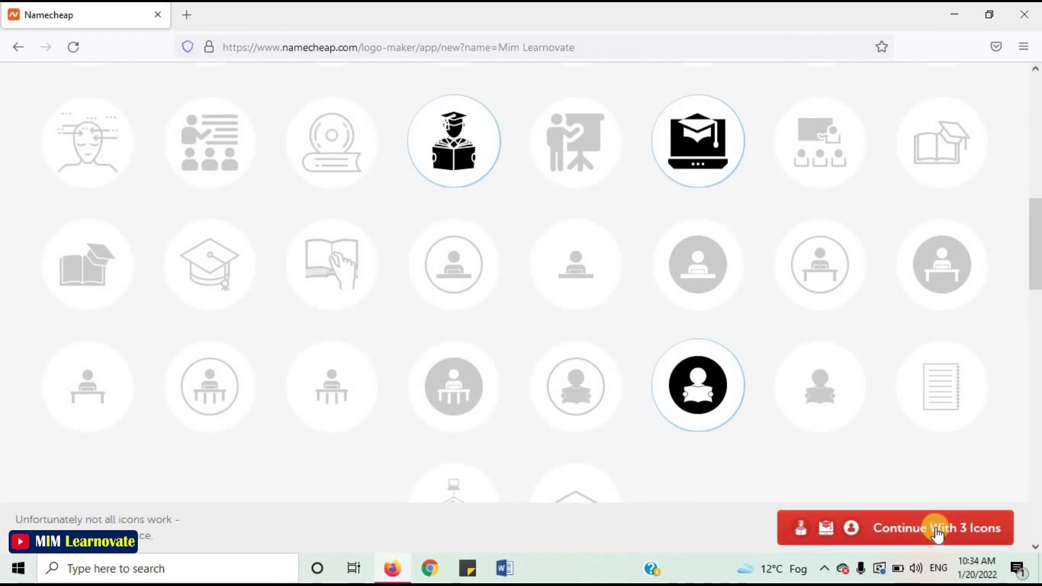
pyautogui.click(937, 529)
pyautogui.moveTo(1037, 169); pyautogui.dragTo(1031, 465)
# Open the blue Mim Learnovate design, try downloading it, and switch from login to account sign-up.
pyautogui.click(244, 510)
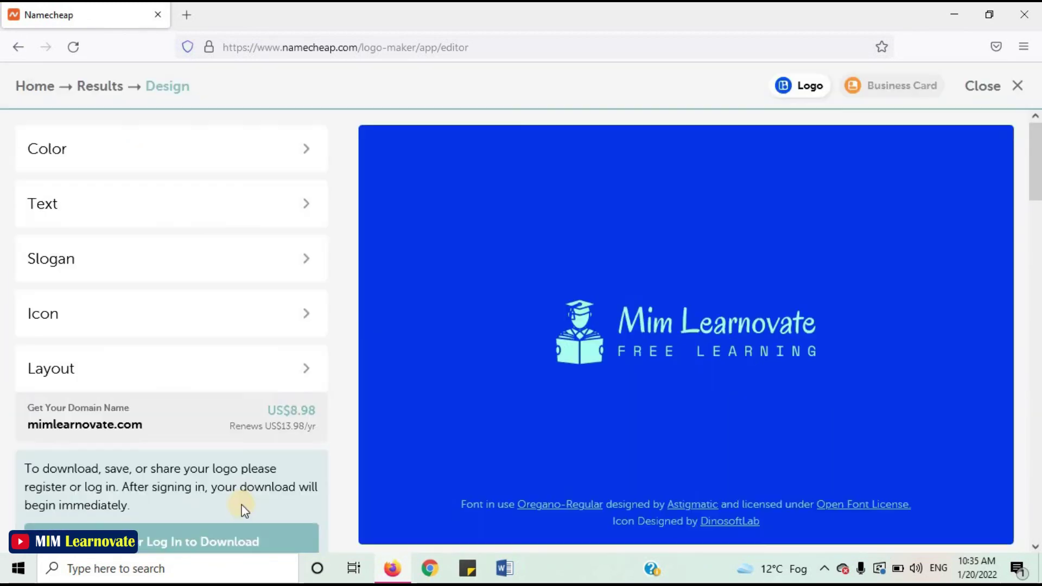
pyautogui.click(251, 537)
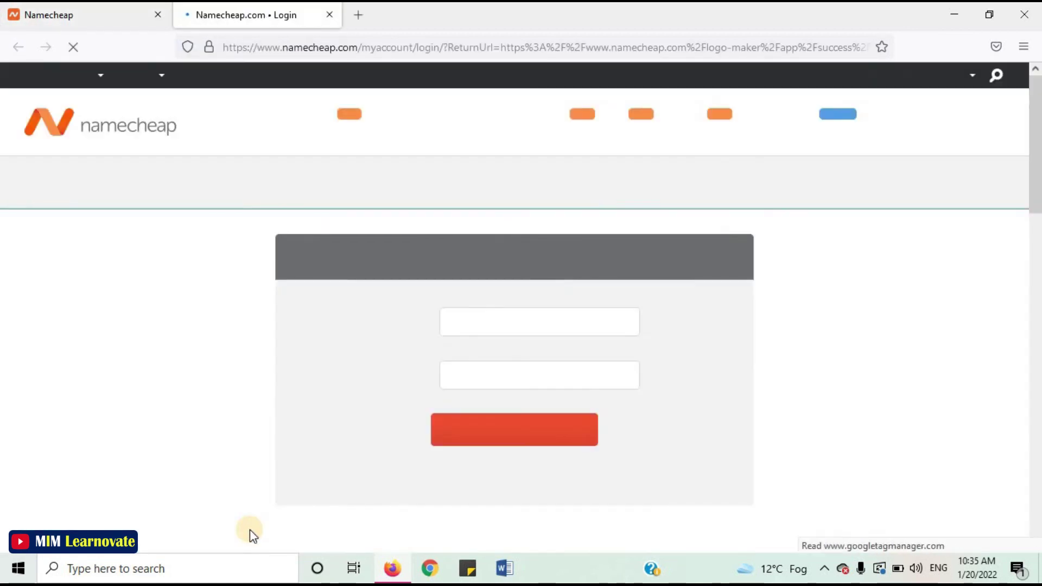
pyautogui.click(502, 330)
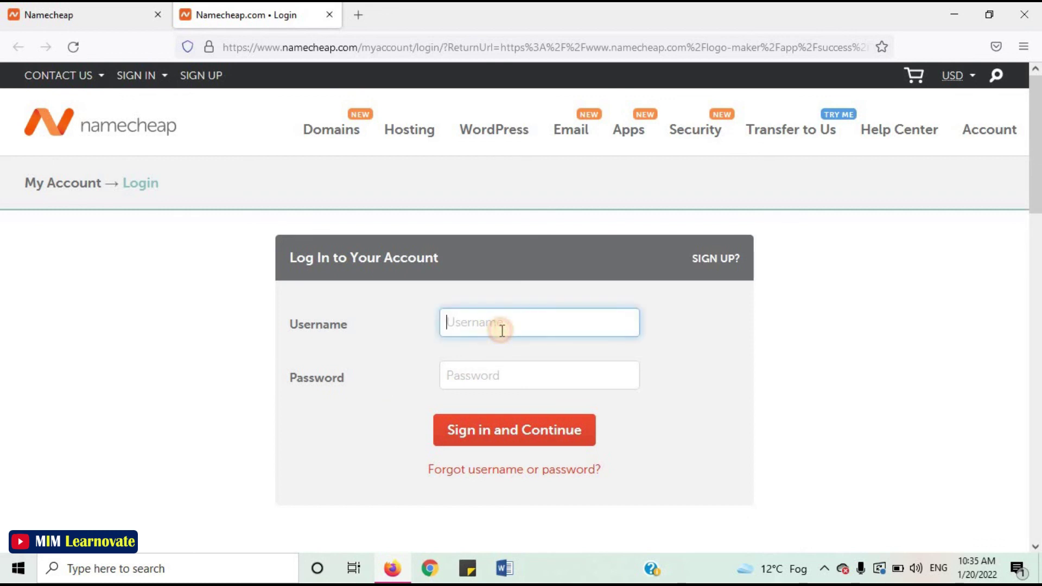
pyautogui.click(497, 373)
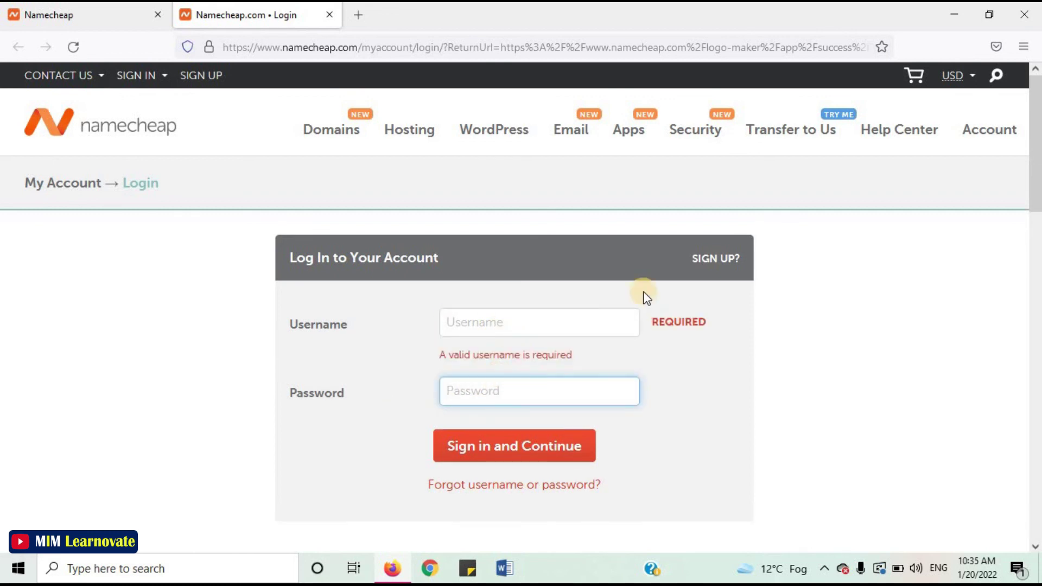
pyautogui.click(711, 266)
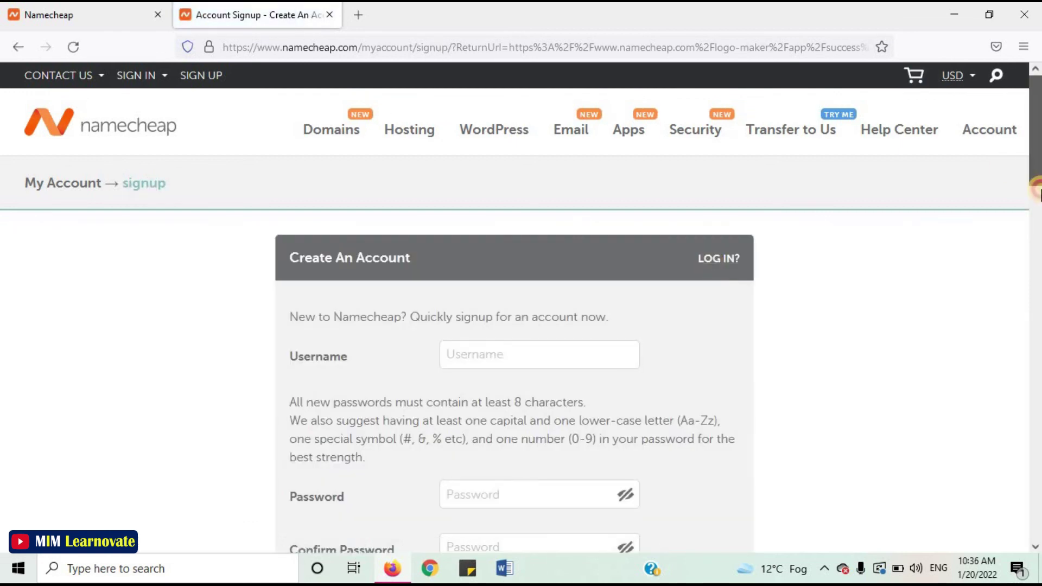
pyautogui.scroll(-3, 1020, 196)
pyautogui.scroll(-5, 580, 201)
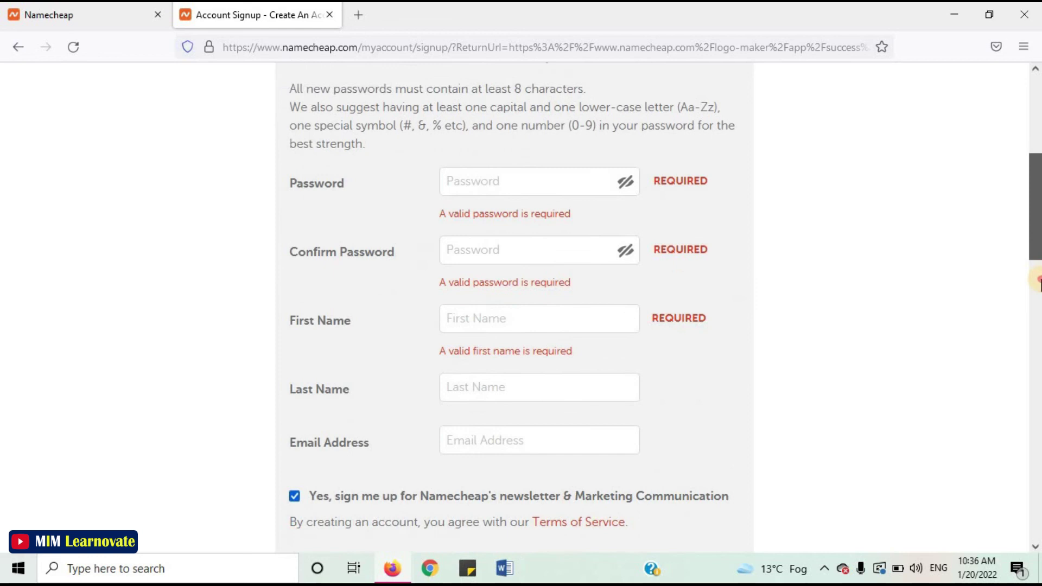
pyautogui.click(538, 435)
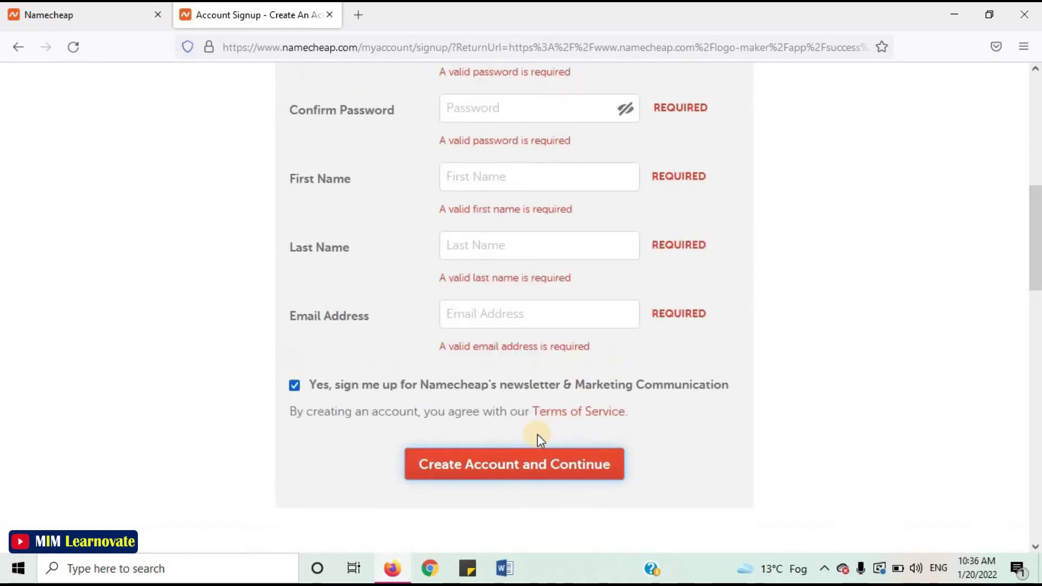